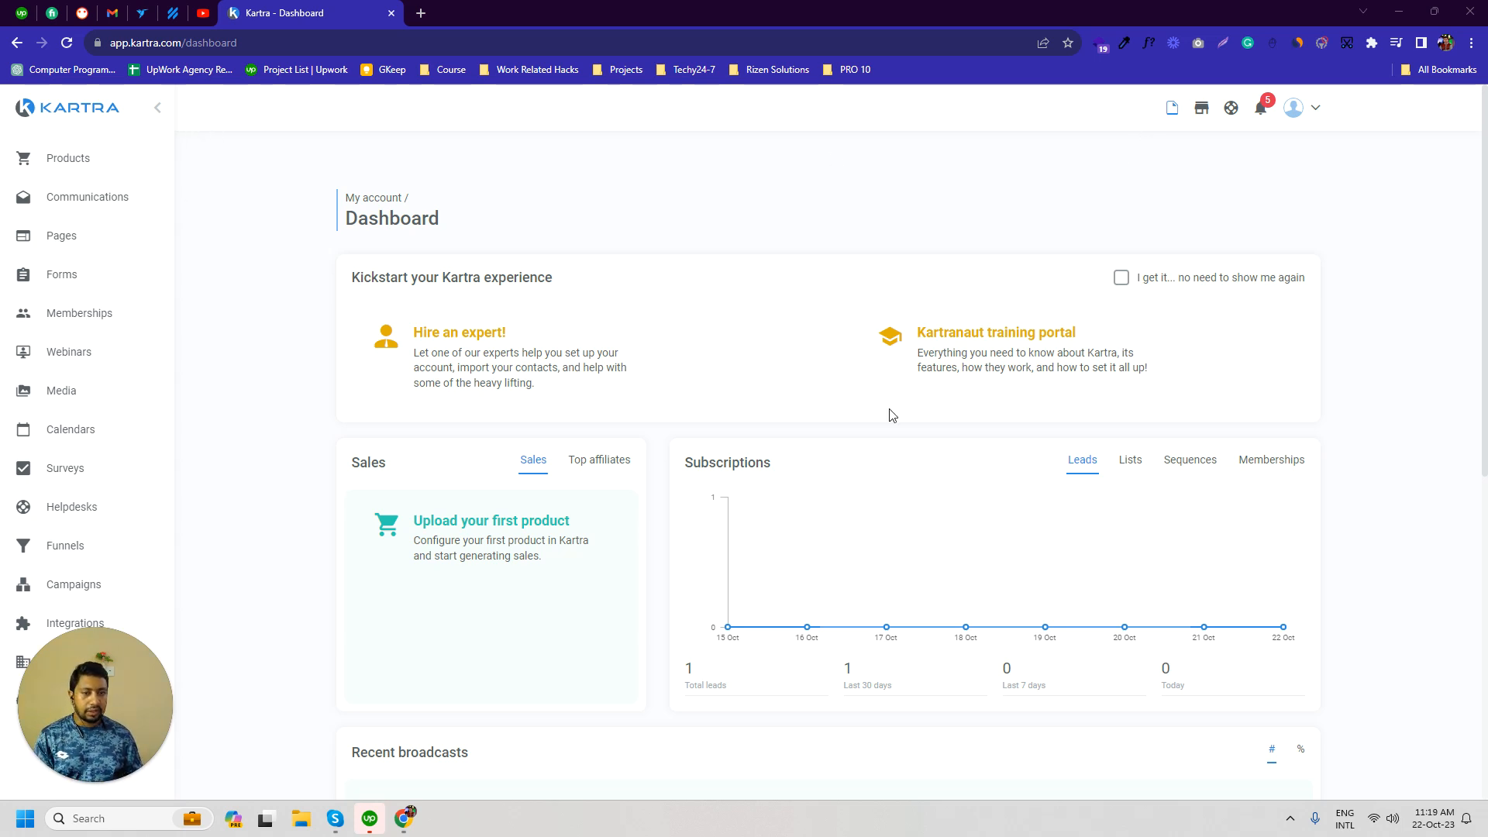
Step: Switch to the Hostinger window to view the DNS records form, move it aside, and return to Kartra
mouse_move(403, 823)
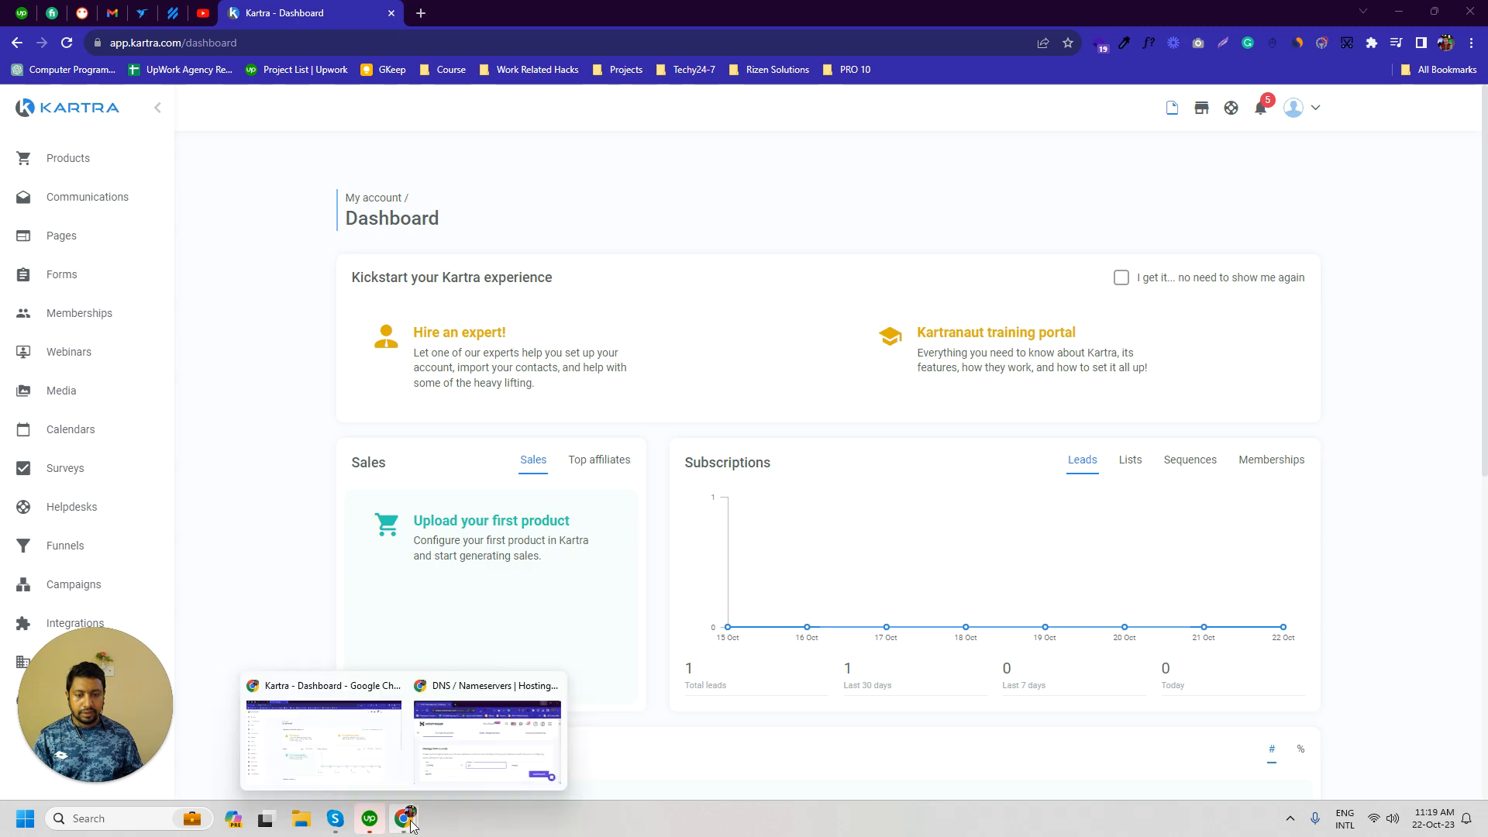
left_click(490, 736)
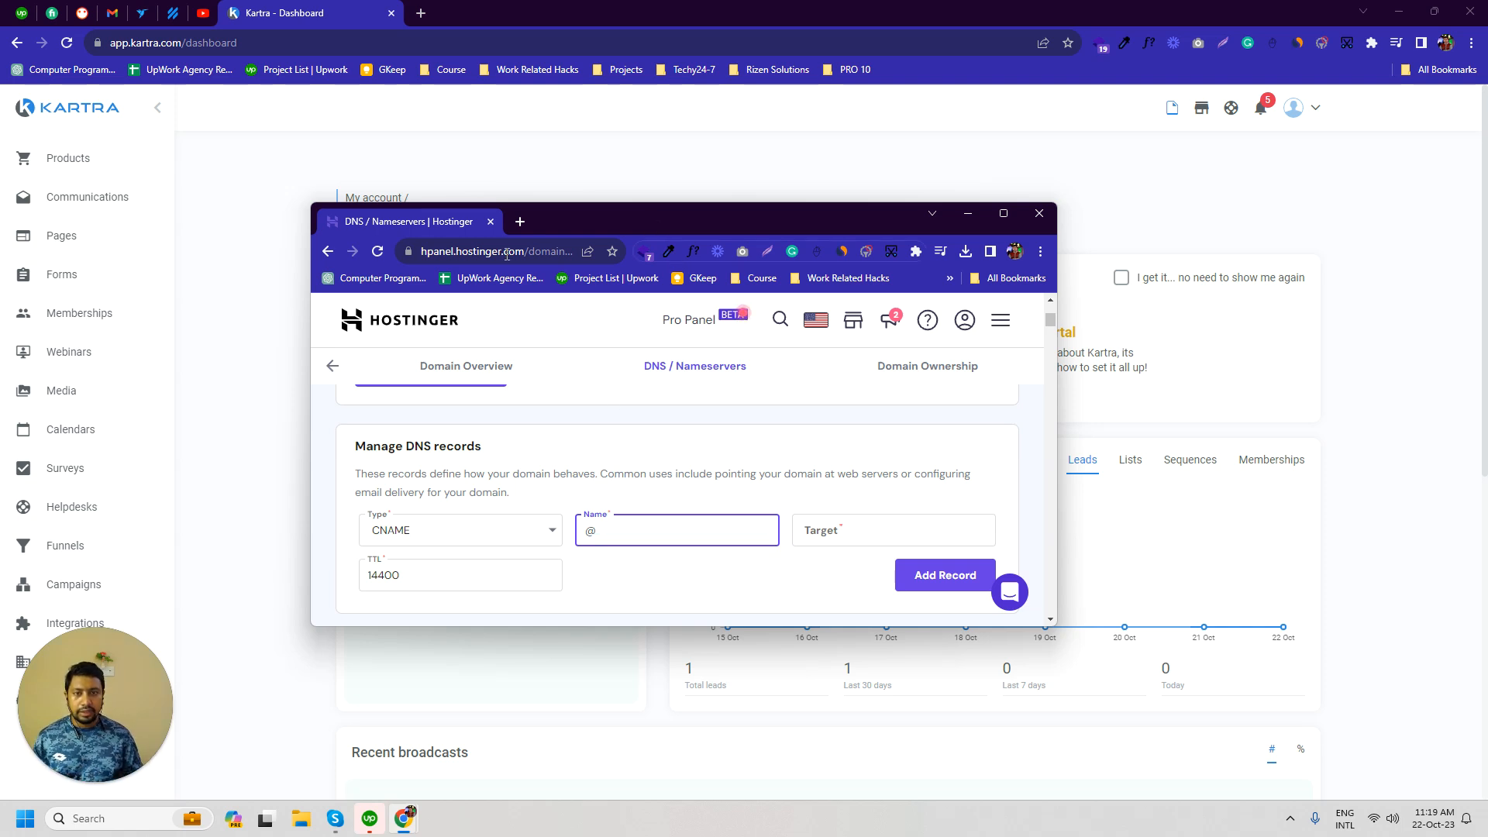
left_click_drag(592, 212, 730, 203)
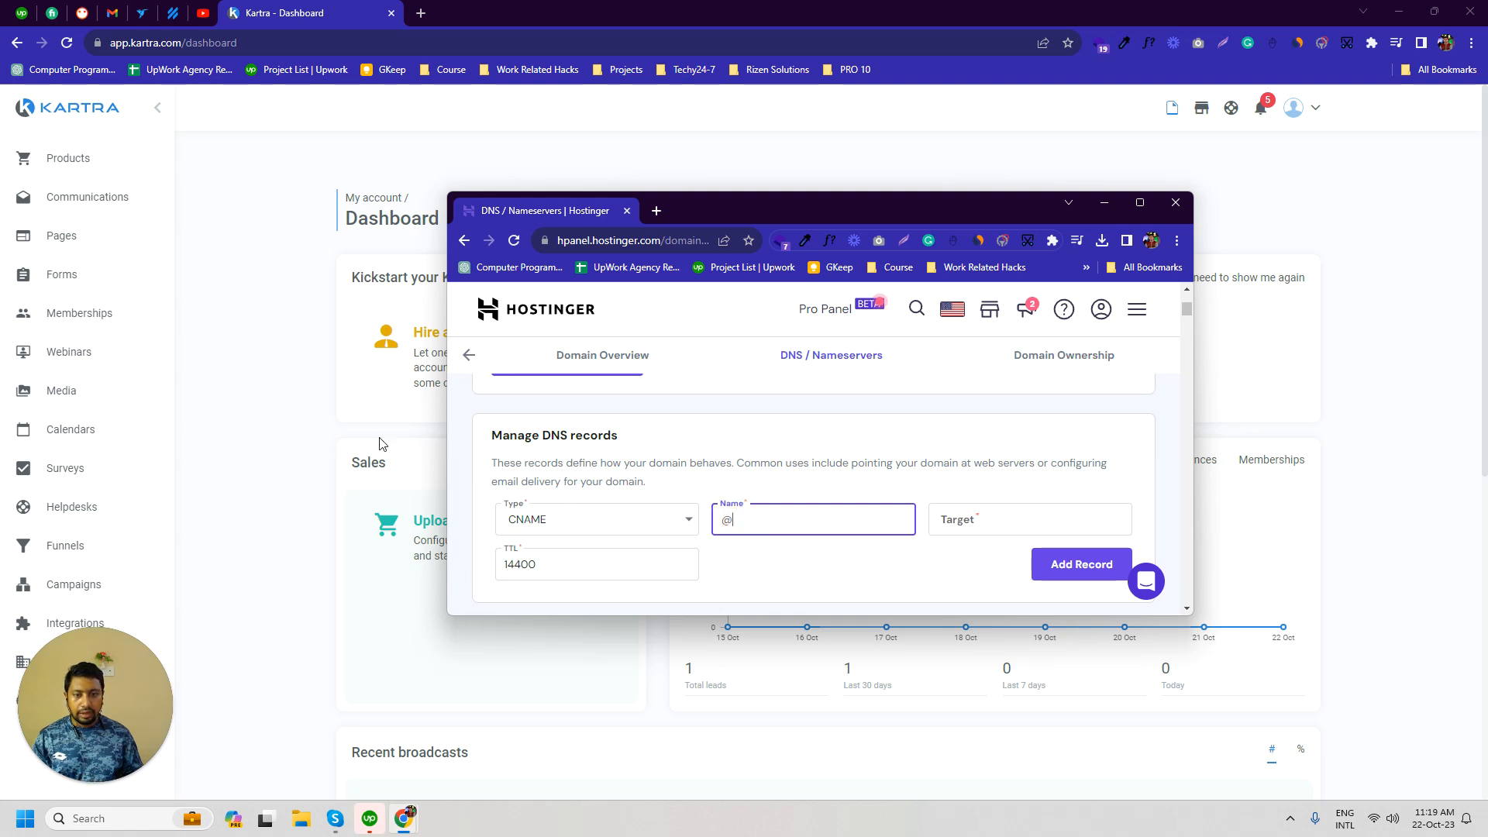
left_click(287, 428)
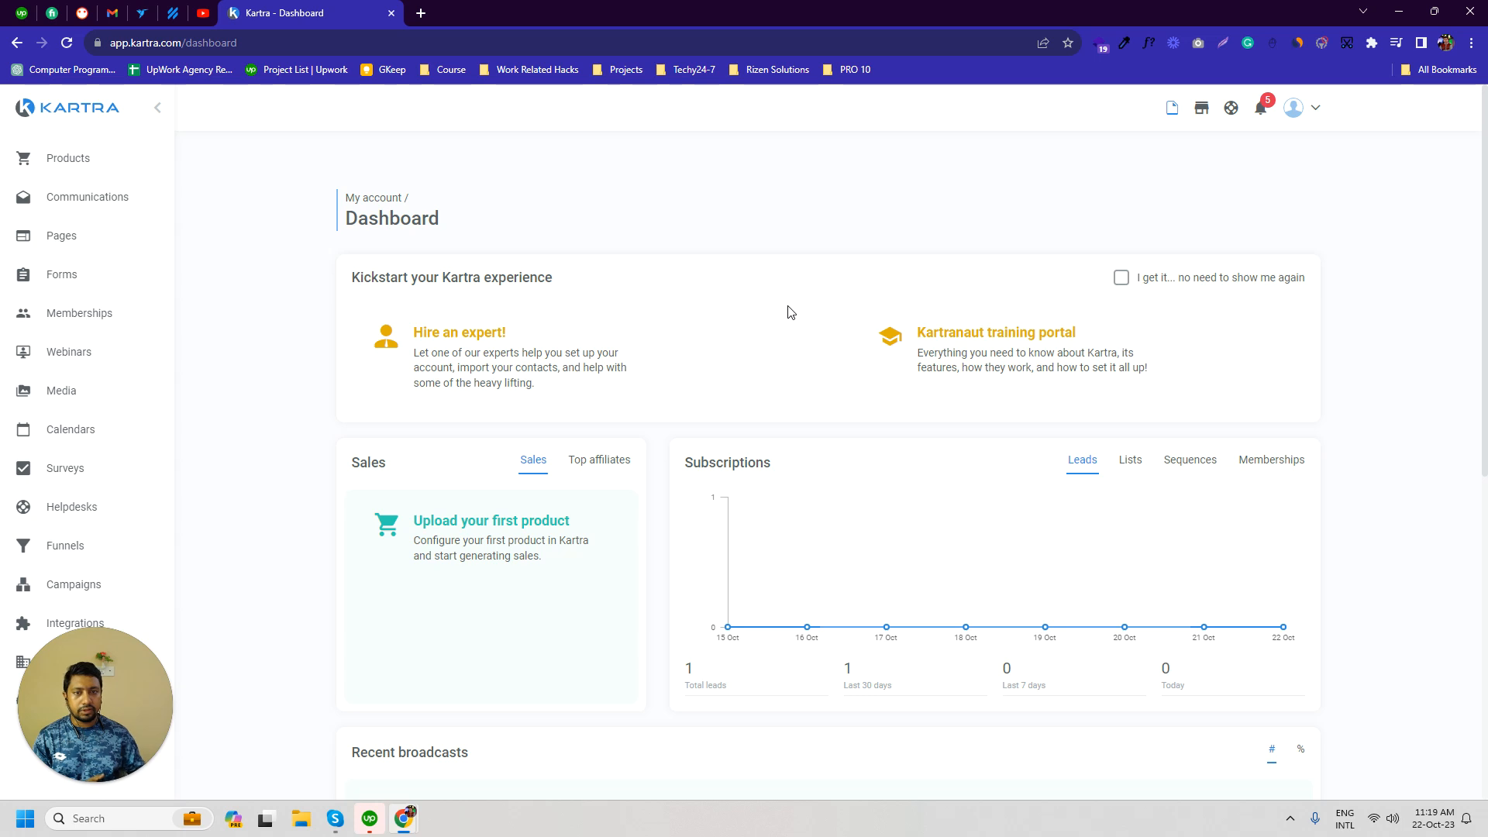
Step: Open the account's custom domains page and start adding a new domain
left_click(1302, 114)
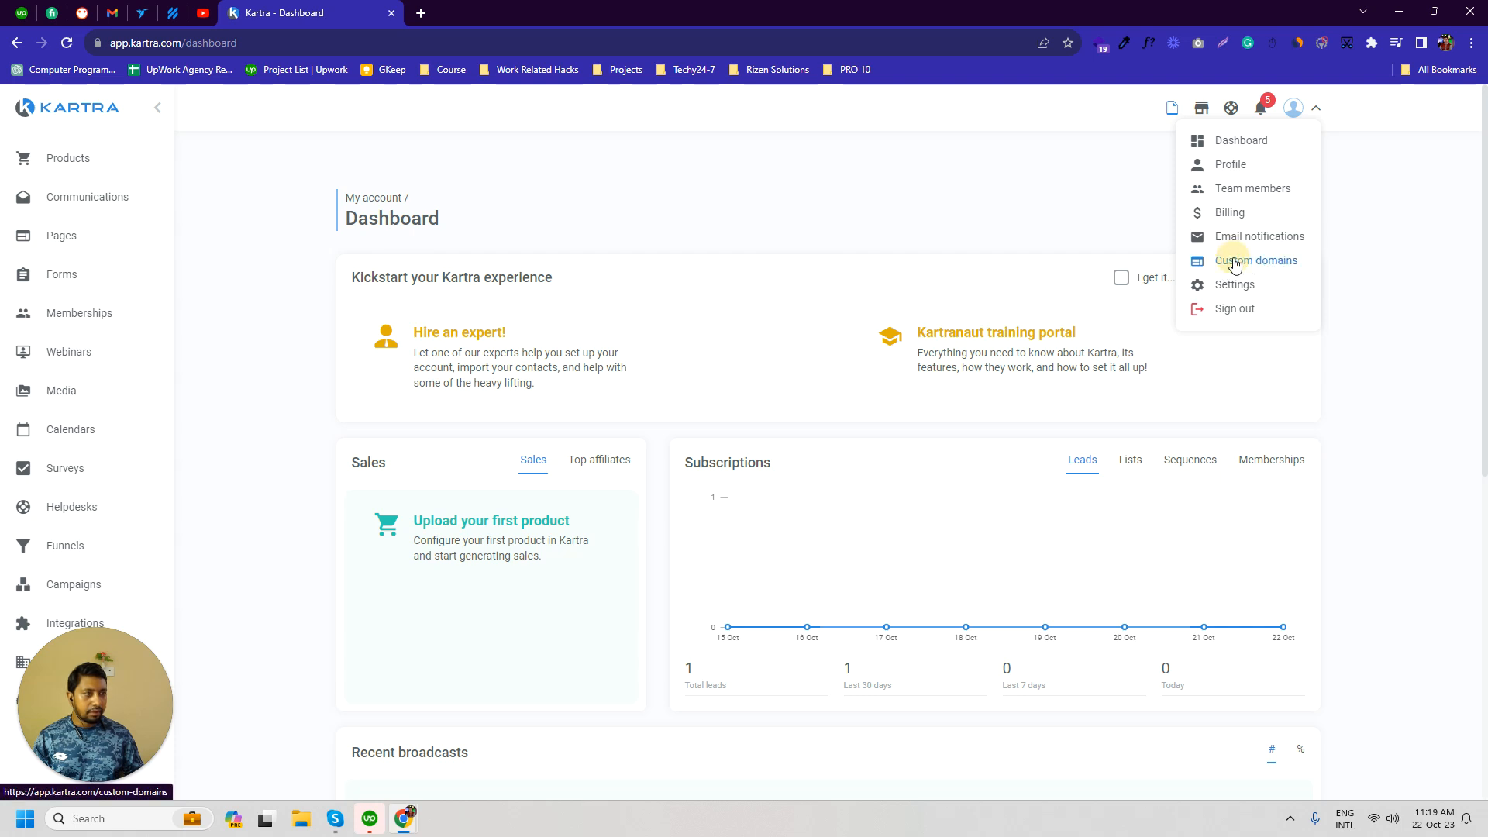
left_click(1271, 268)
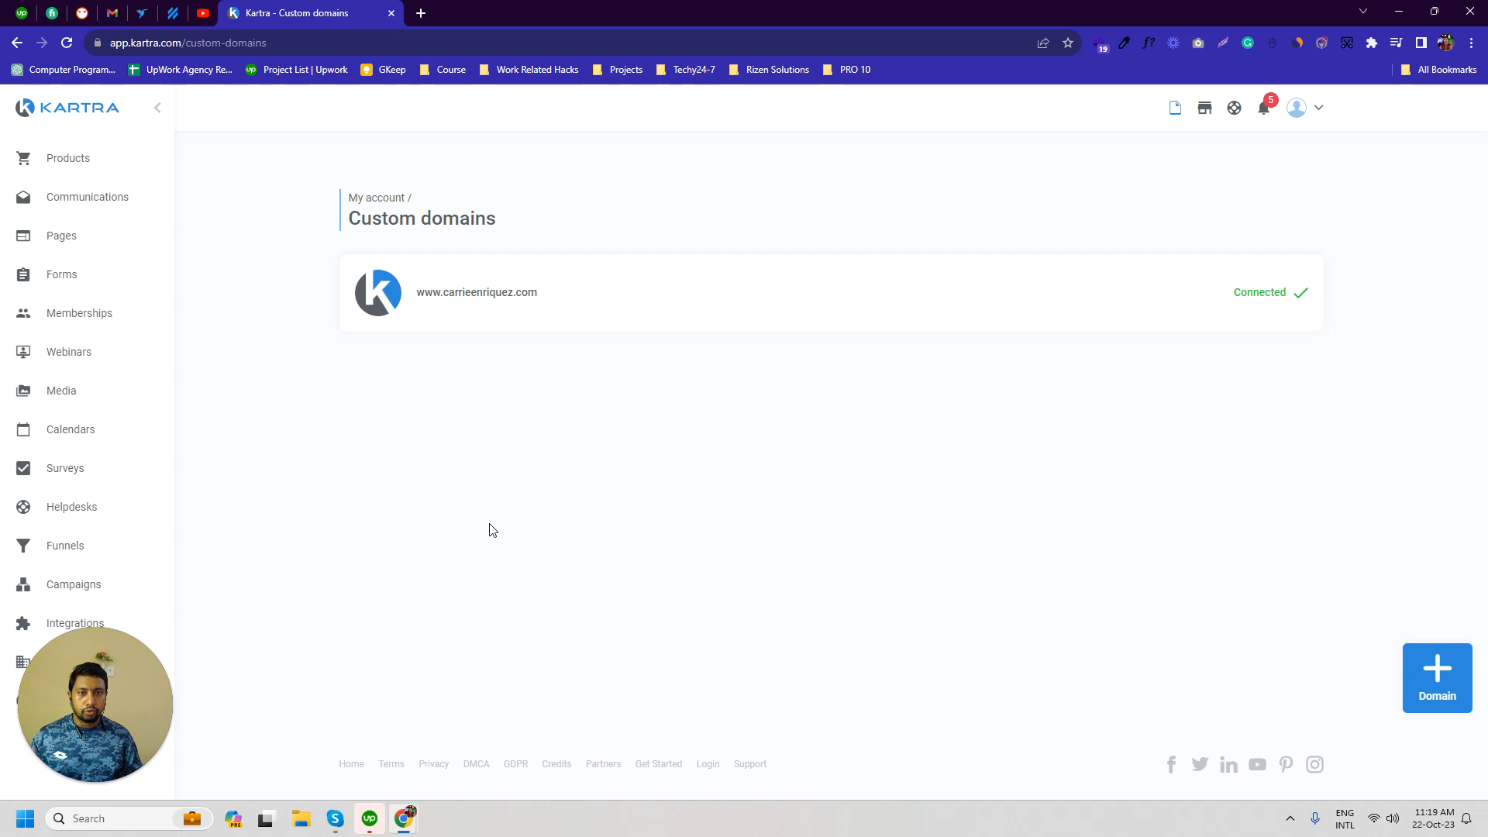
left_click(1442, 676)
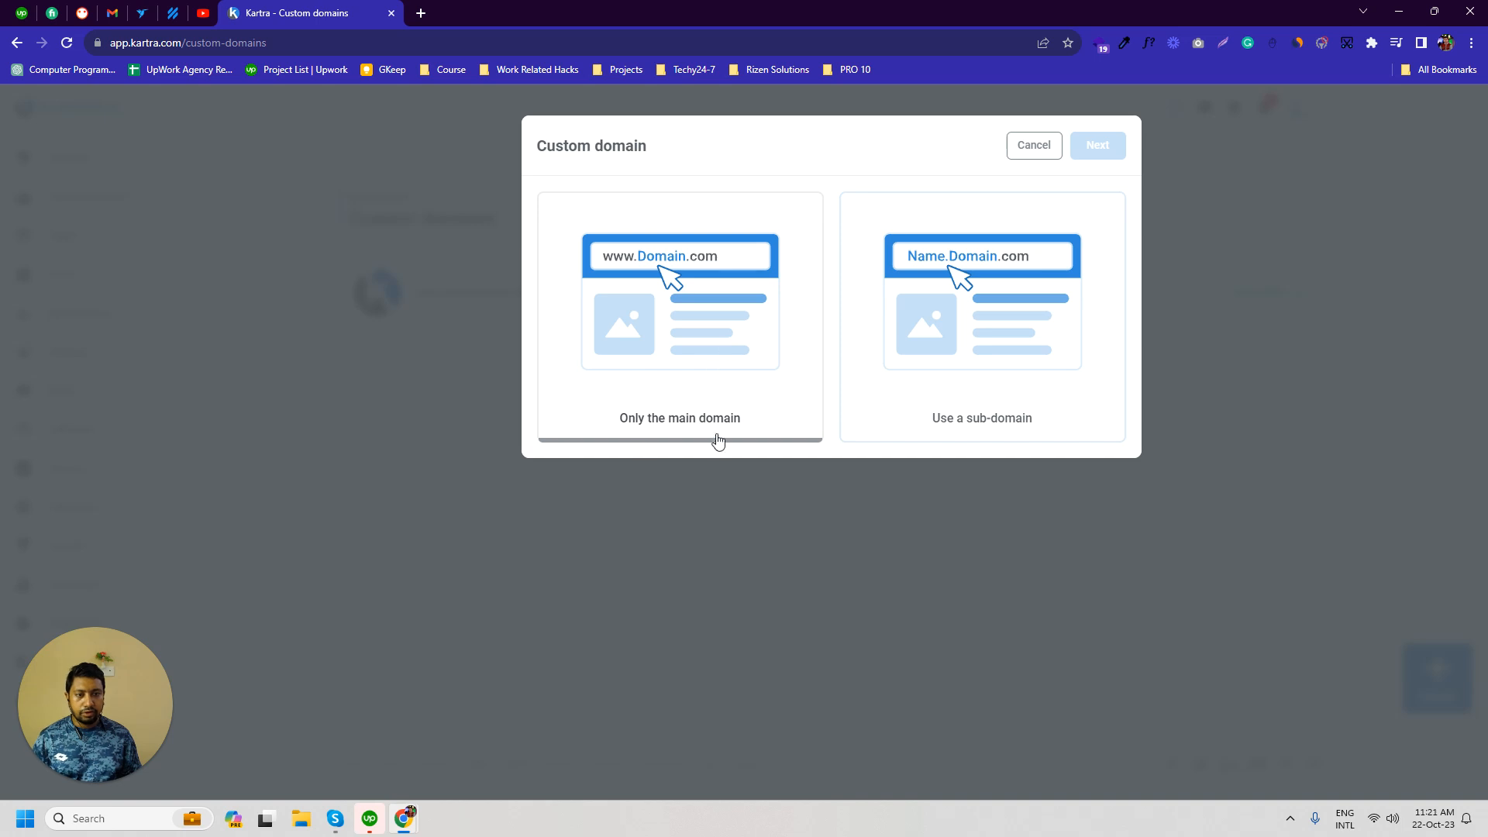
Step: Choose the "Only the main domain" option for the new custom domain
left_click(677, 282)
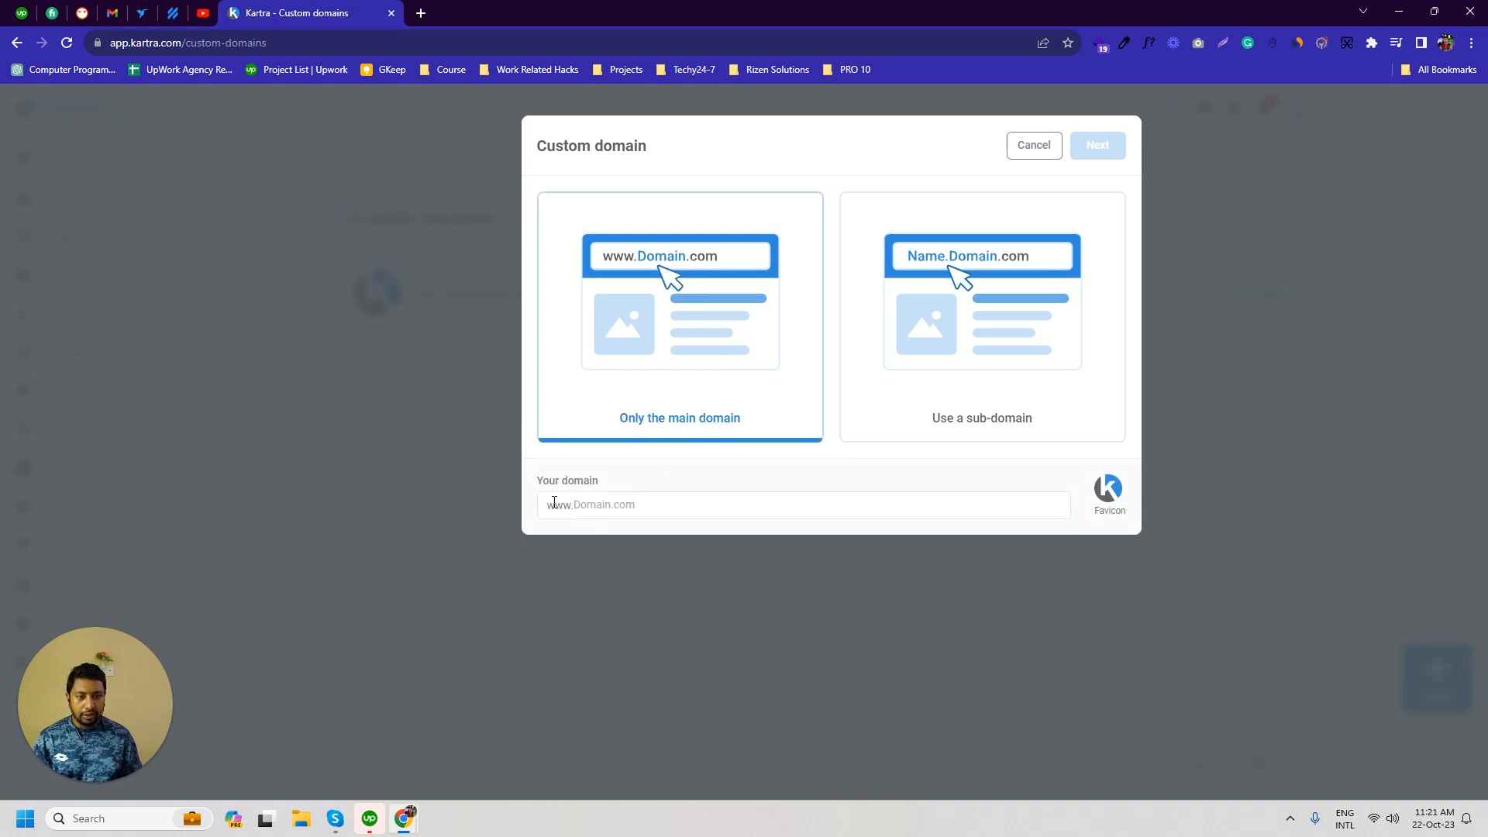
mouse_move(554, 503)
left_mouse_down()
mouse_move(601, 504)
mouse_move(557, 504)
mouse_move(571, 505)
left_mouse_up()
left_click(582, 503)
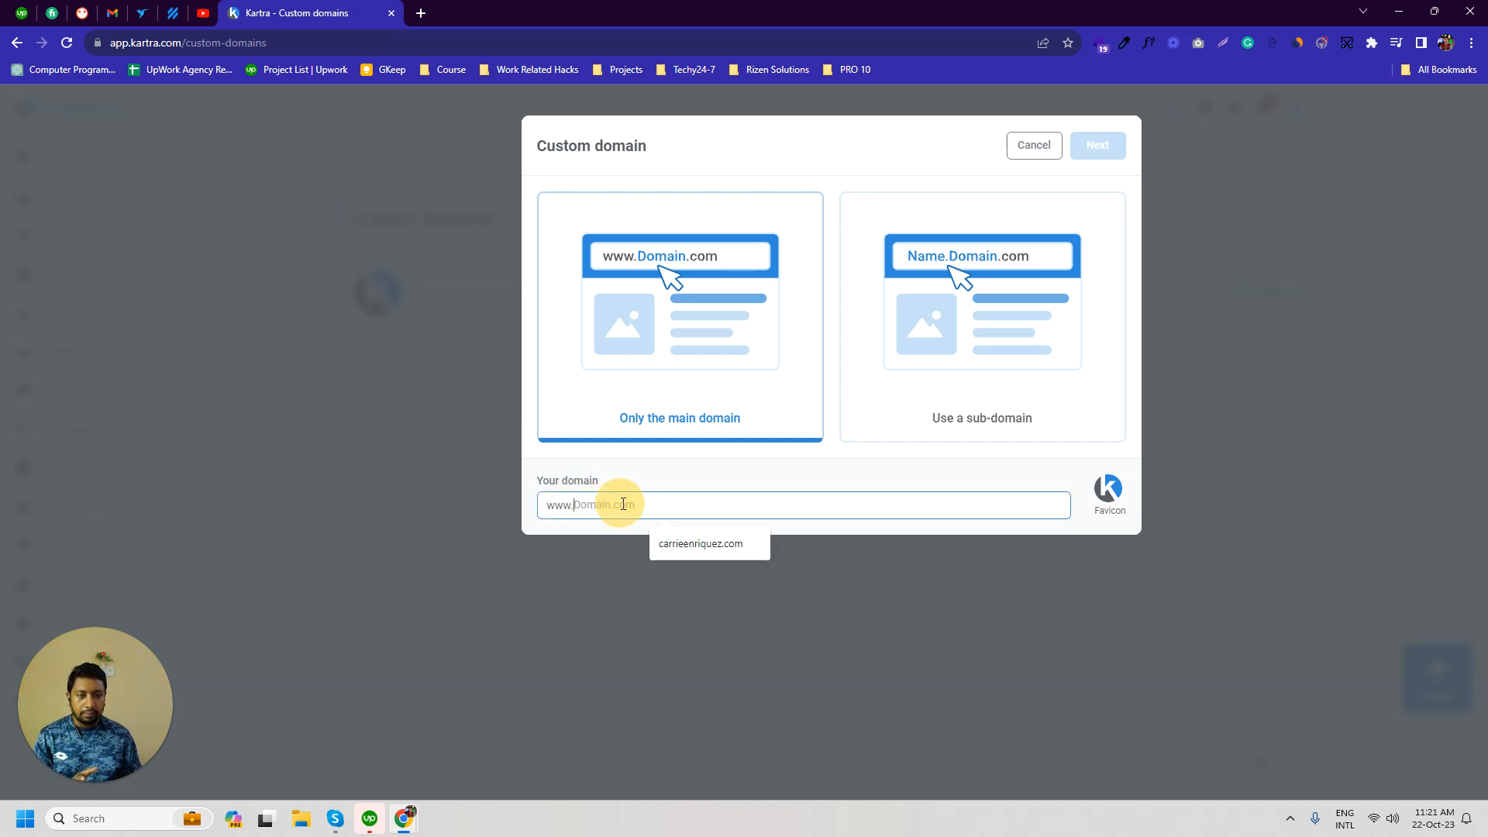
left_click(668, 469)
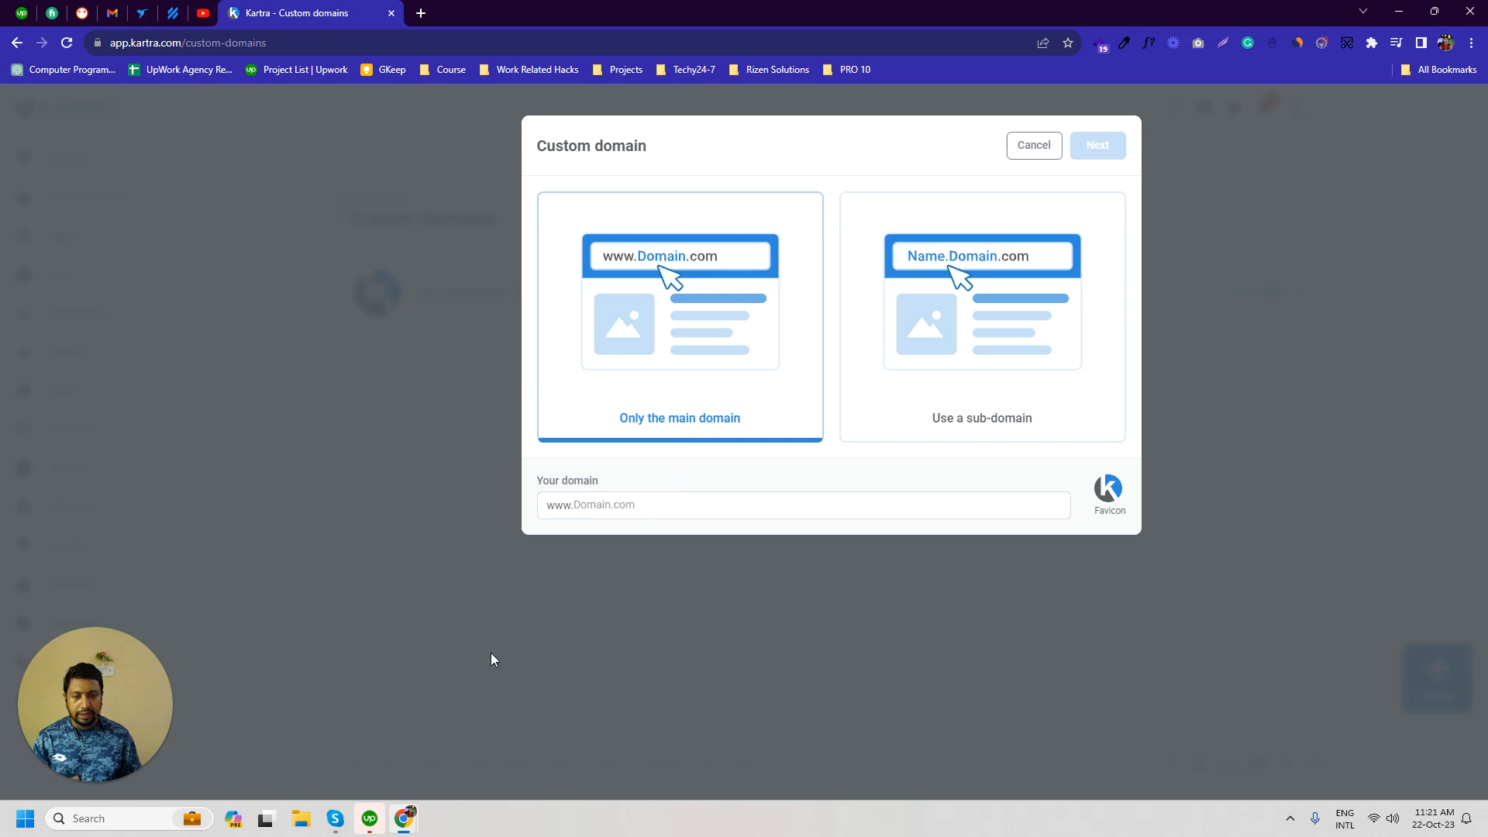
Step: Copy rizensolutions.com from the Hostinger DNS page and enter it as the main domain in Kartra
mouse_move(404, 818)
left_click(482, 737)
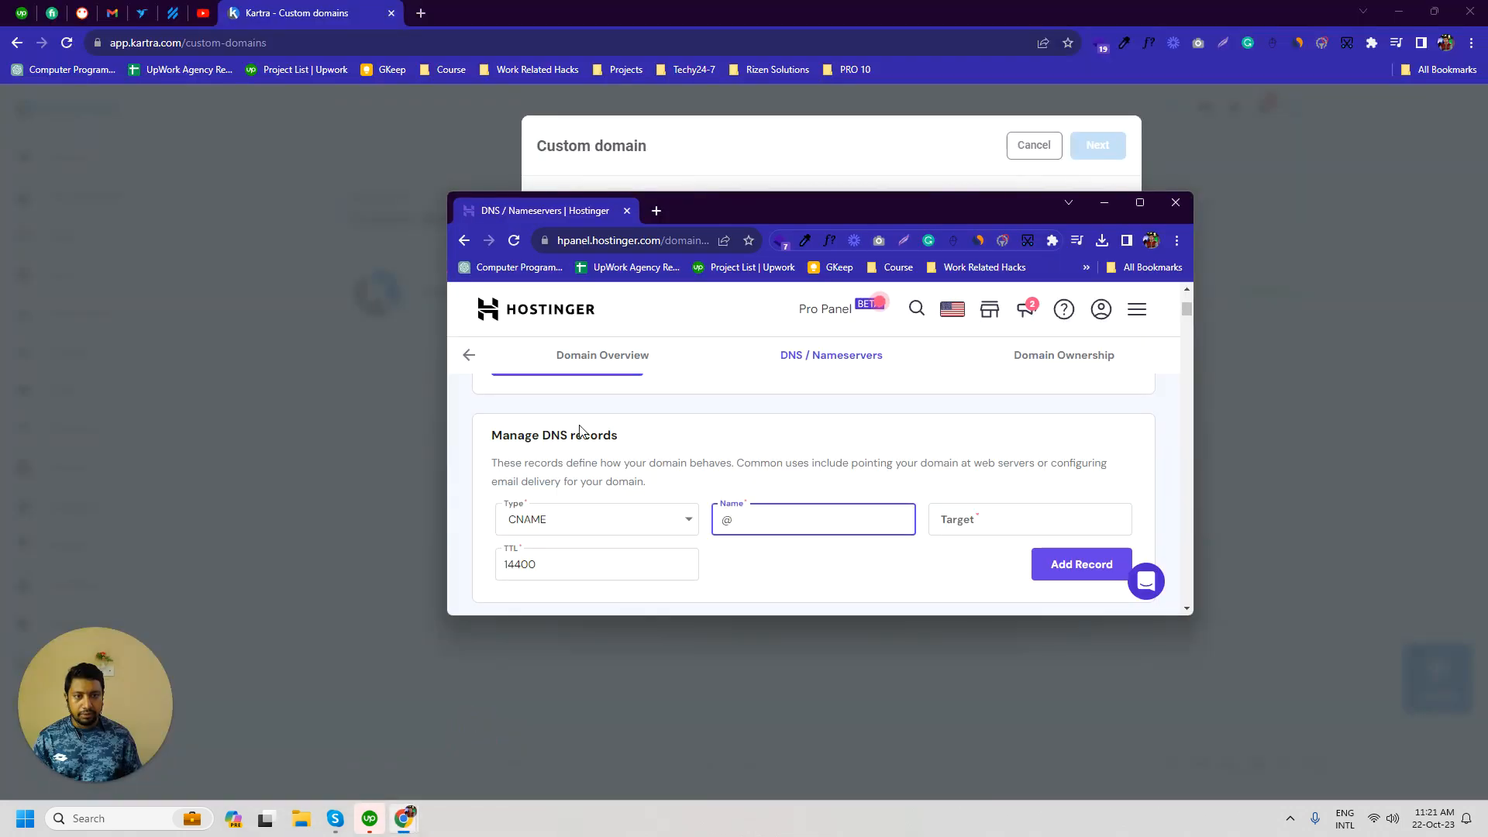
scroll(581, 431, "up", 5)
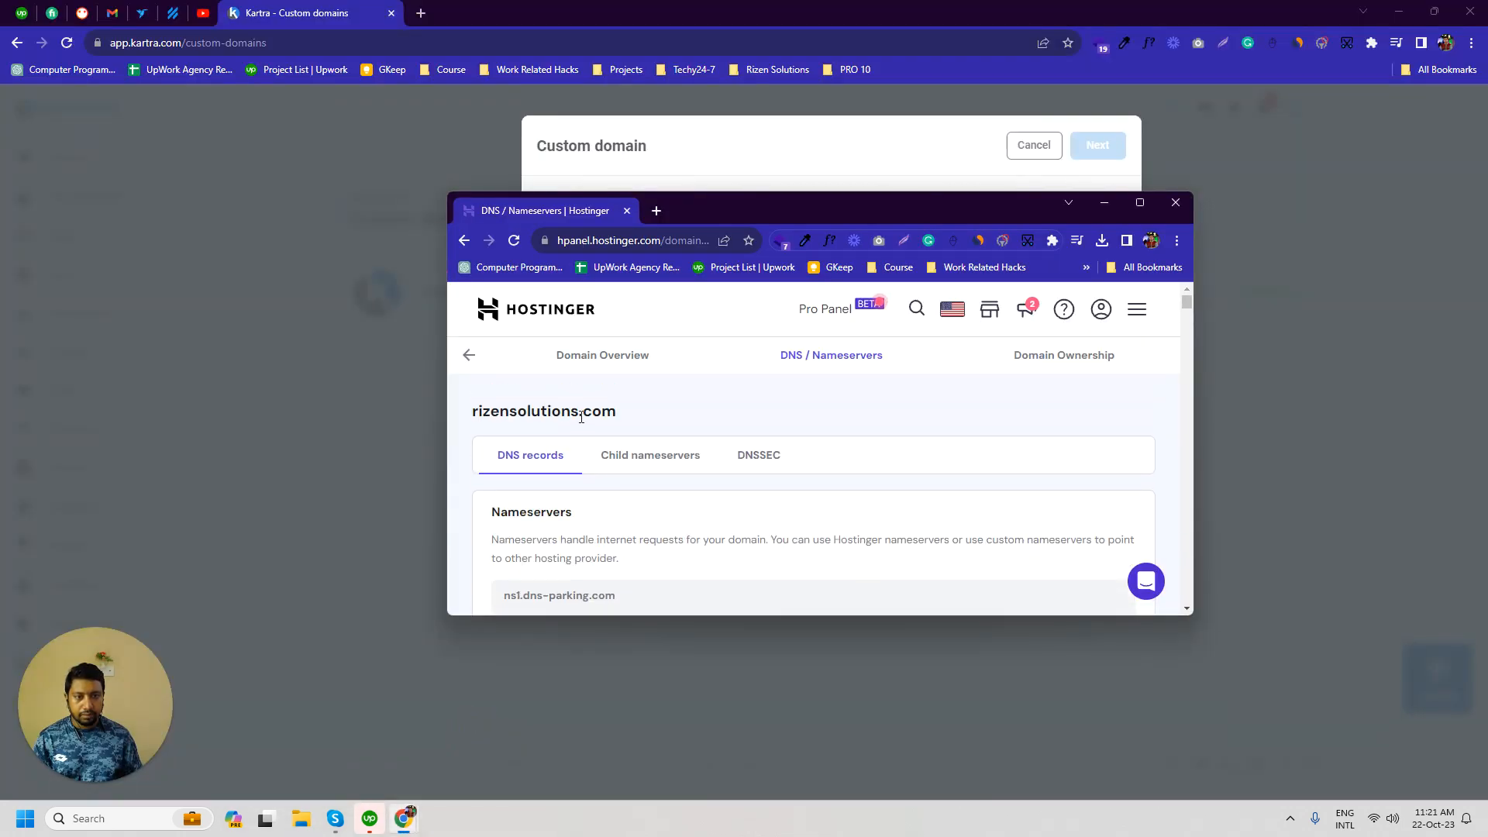
left_click_drag(472, 412, 619, 411)
key("ctrl+c")
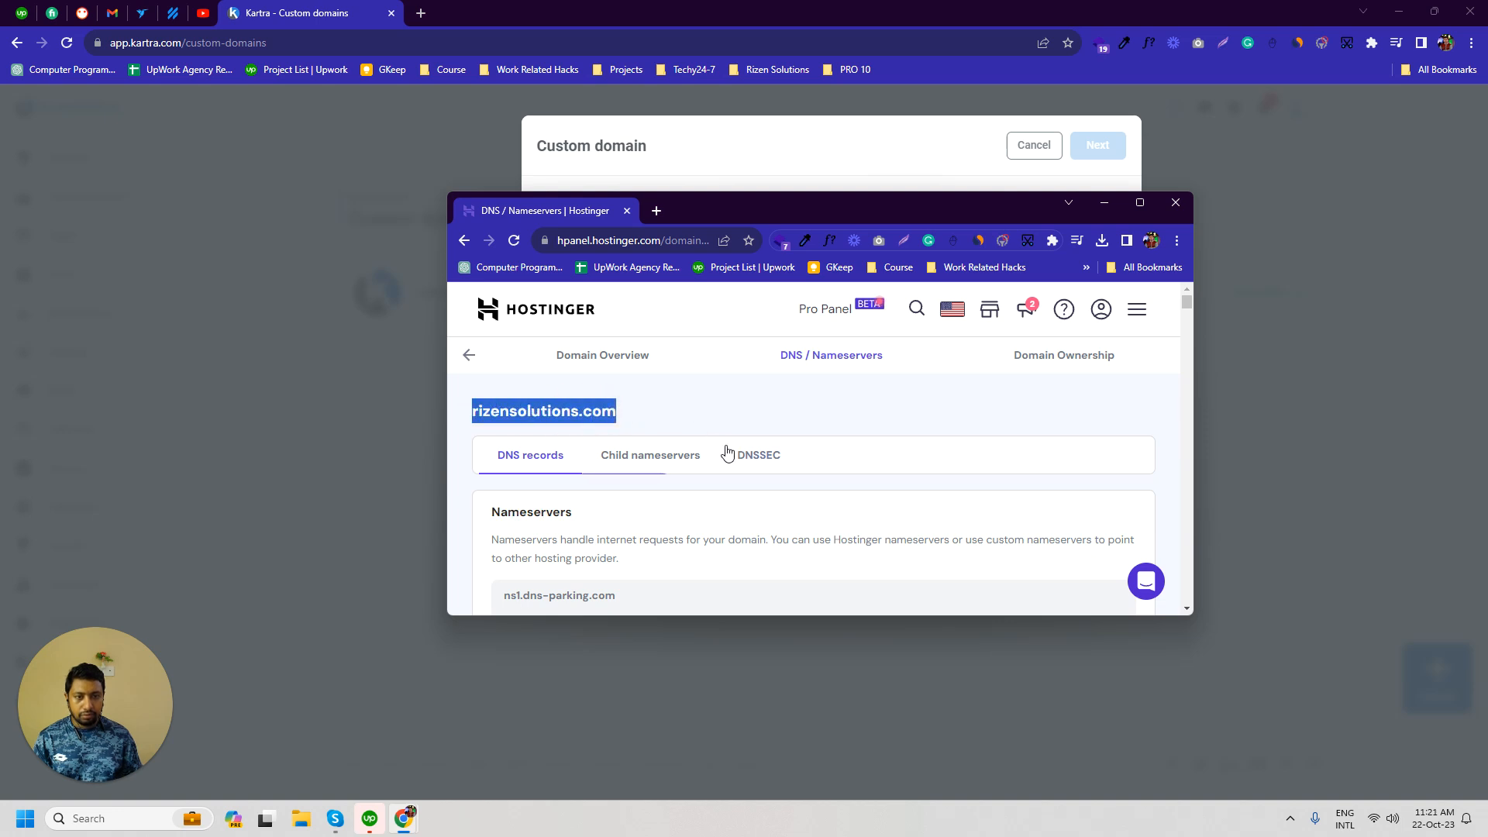
scroll(727, 453, "down", 5)
left_click(671, 140)
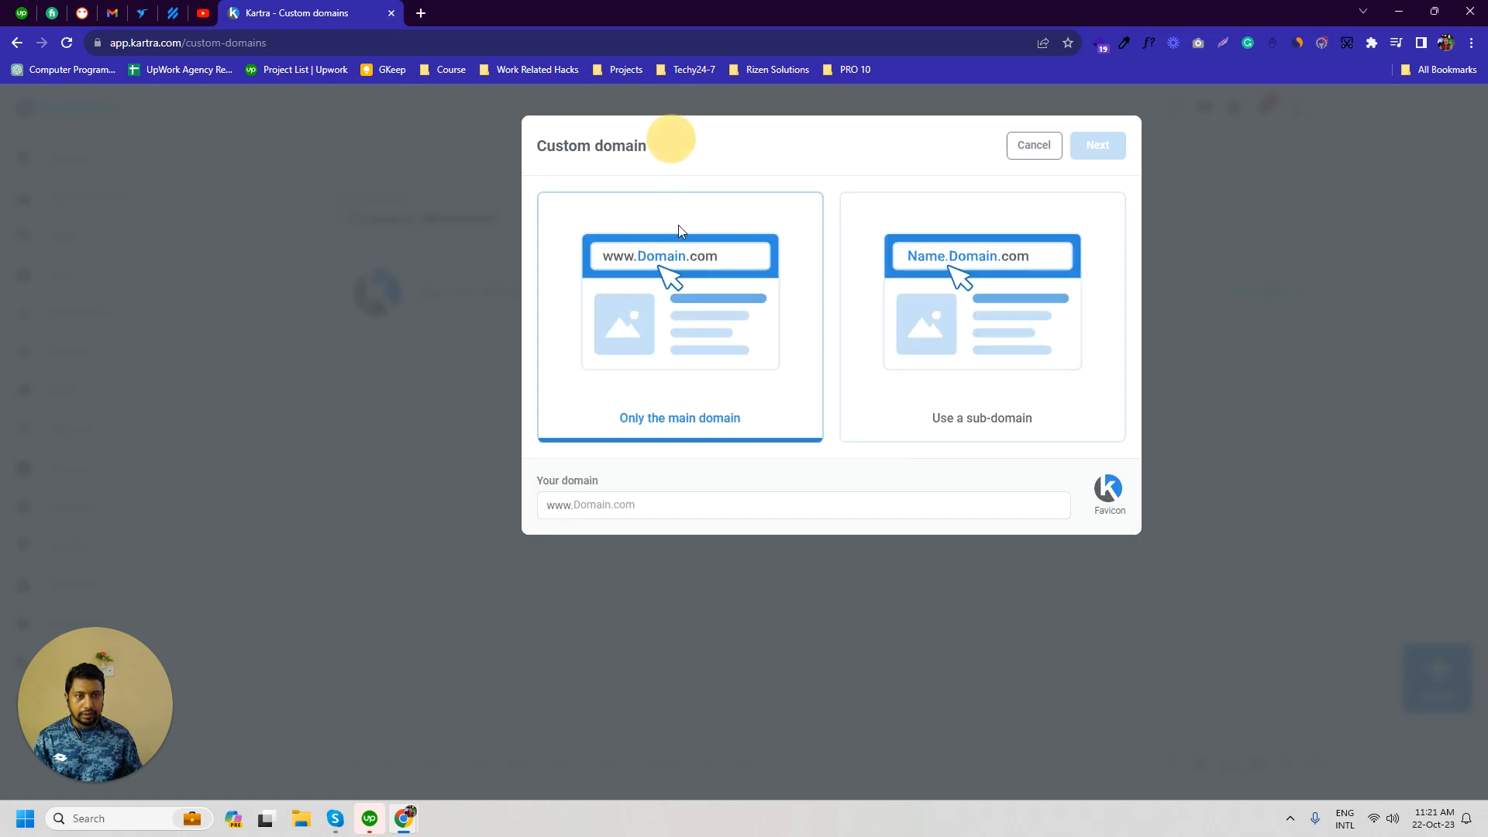
left_click(659, 505)
key("ctrl+v")
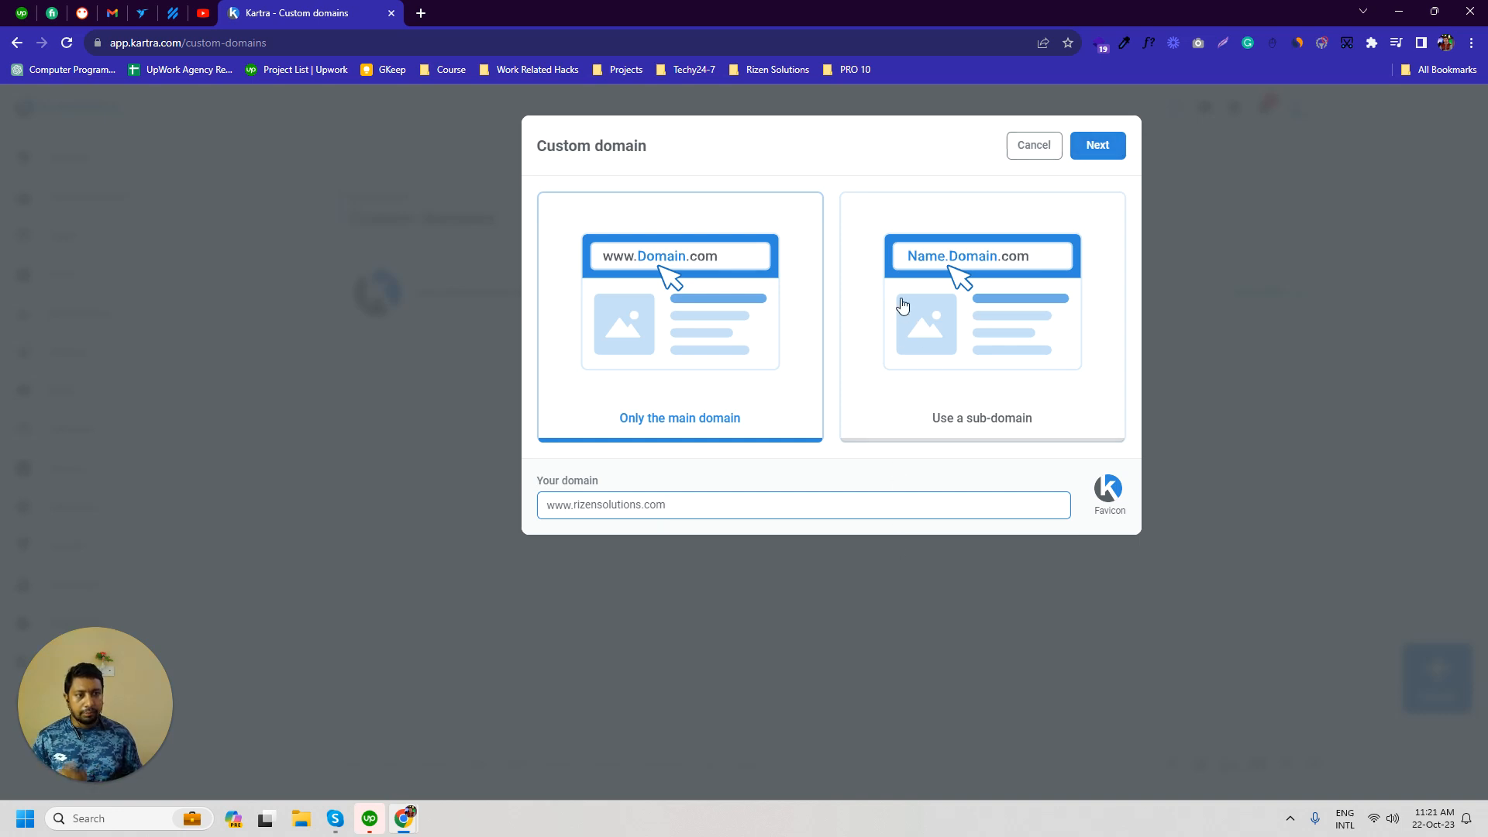
Step: Choose the sub-domain option and enter rizensolutions.com as the domain and download as the subdomain
left_click(961, 321)
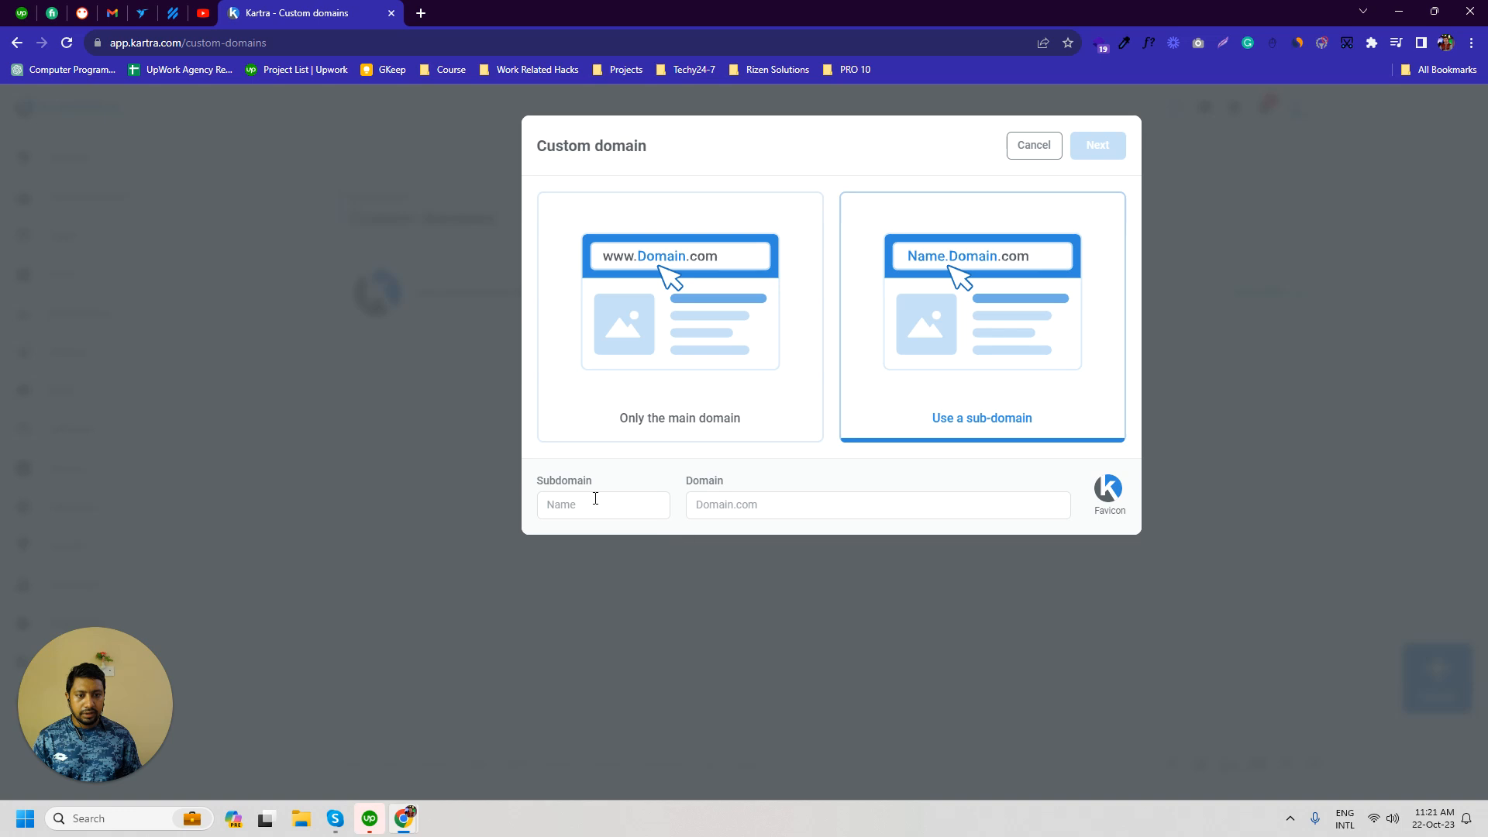
left_click(567, 507)
left_click(745, 510)
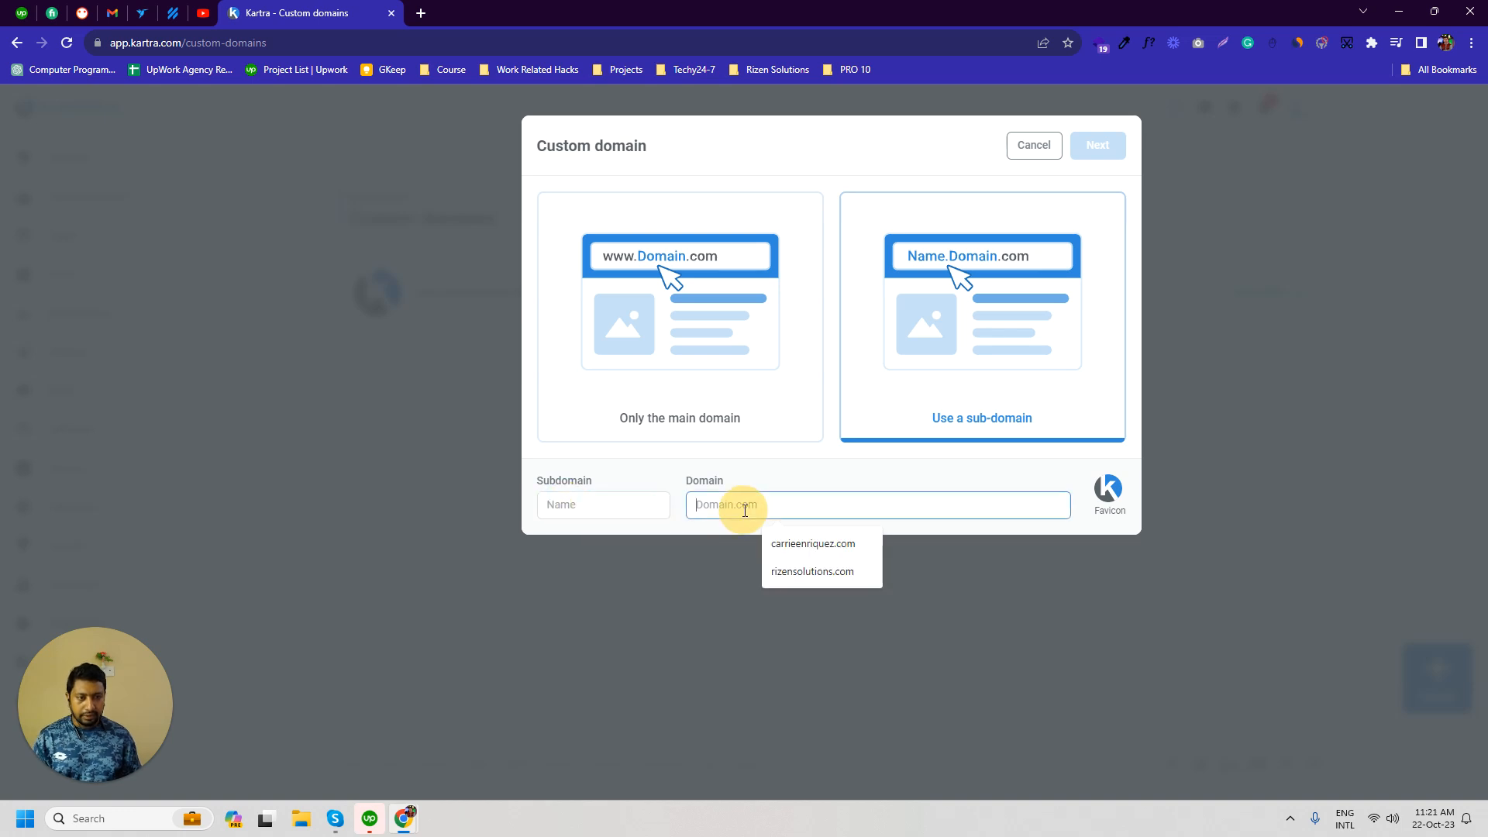
key("Down")
key("Down")
key("Return")
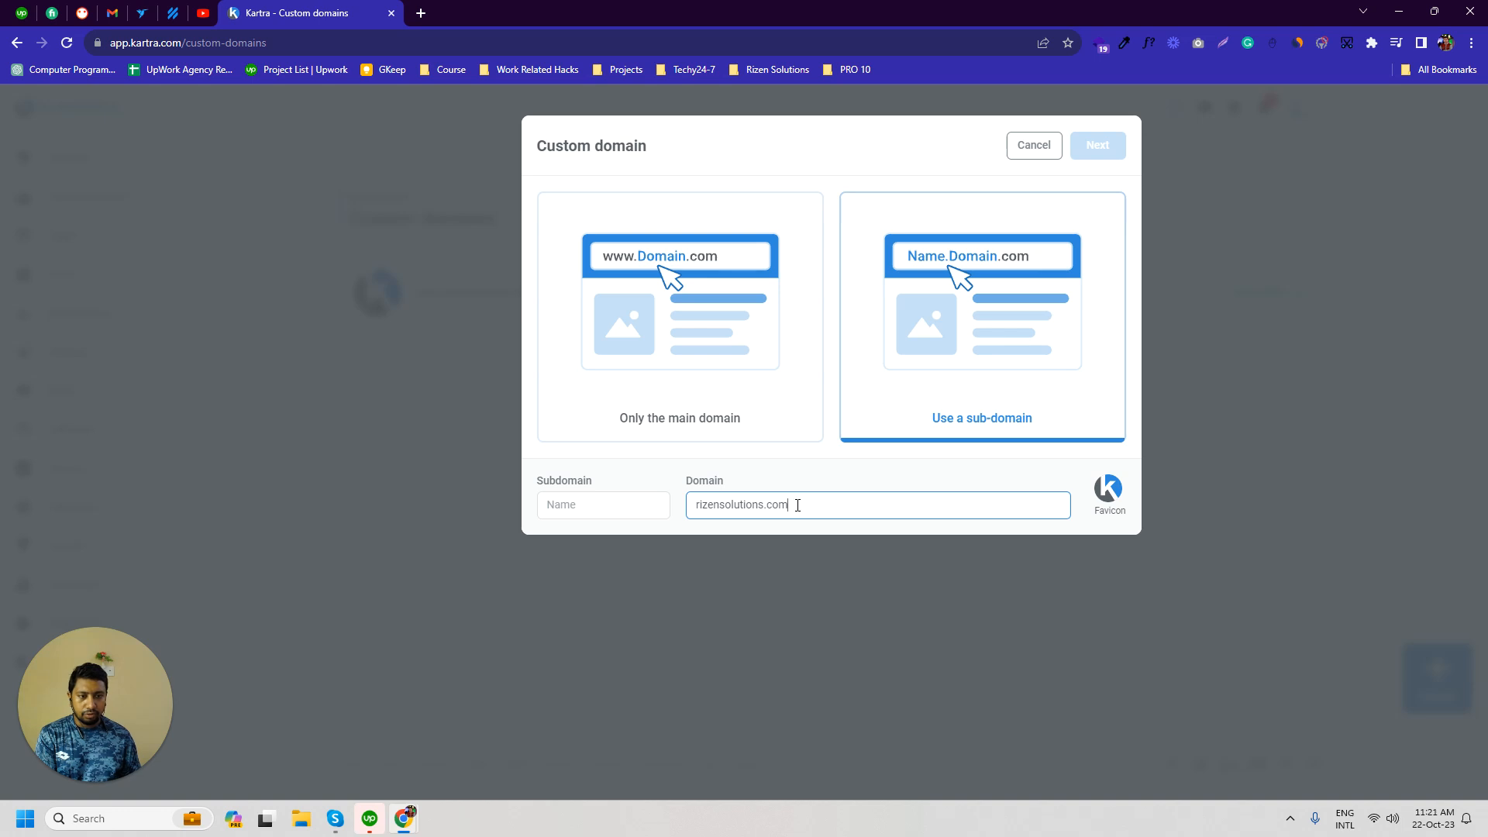
left_click(613, 505)
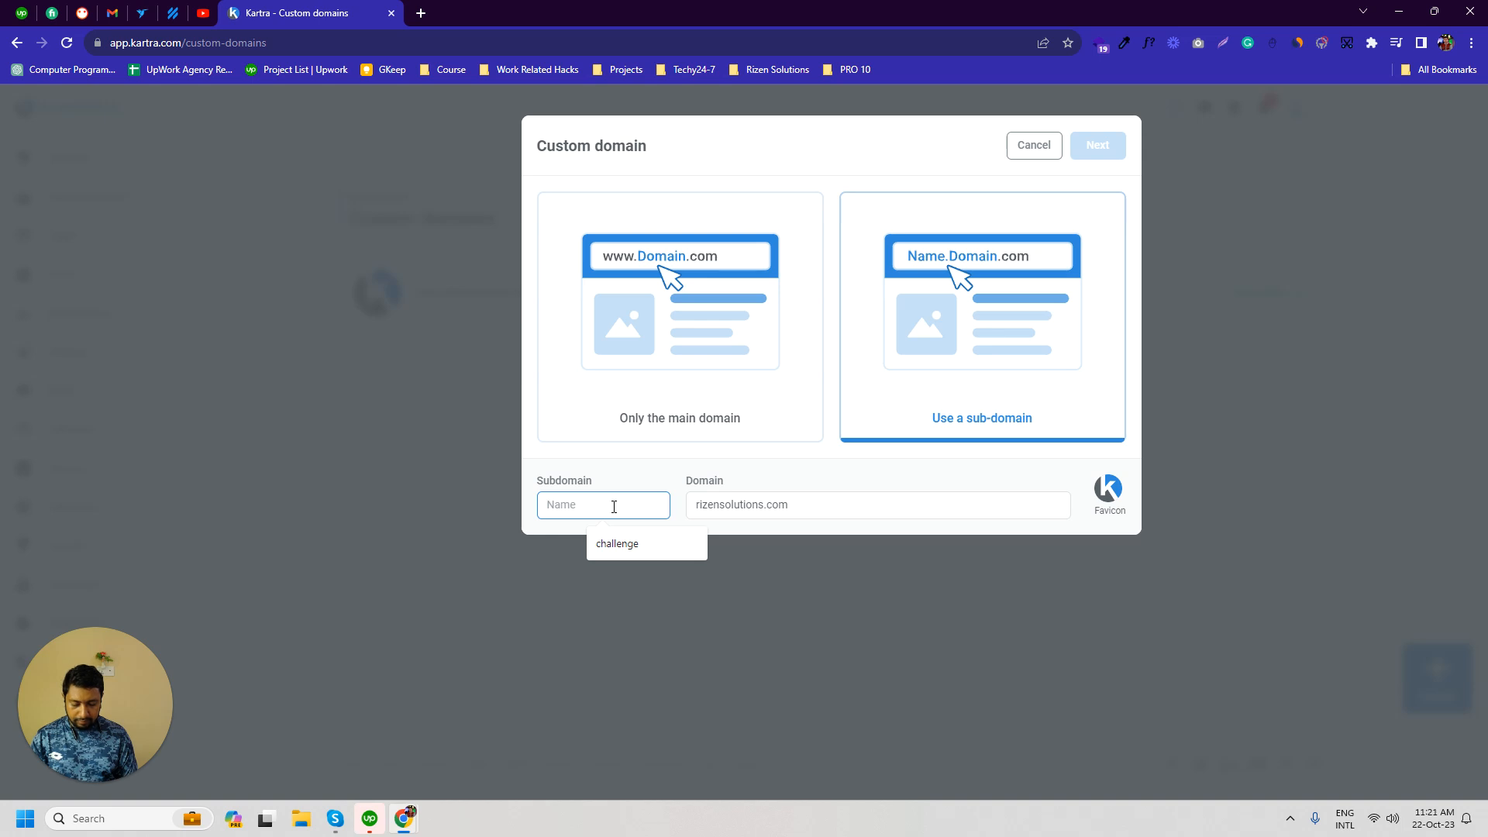
type("download")
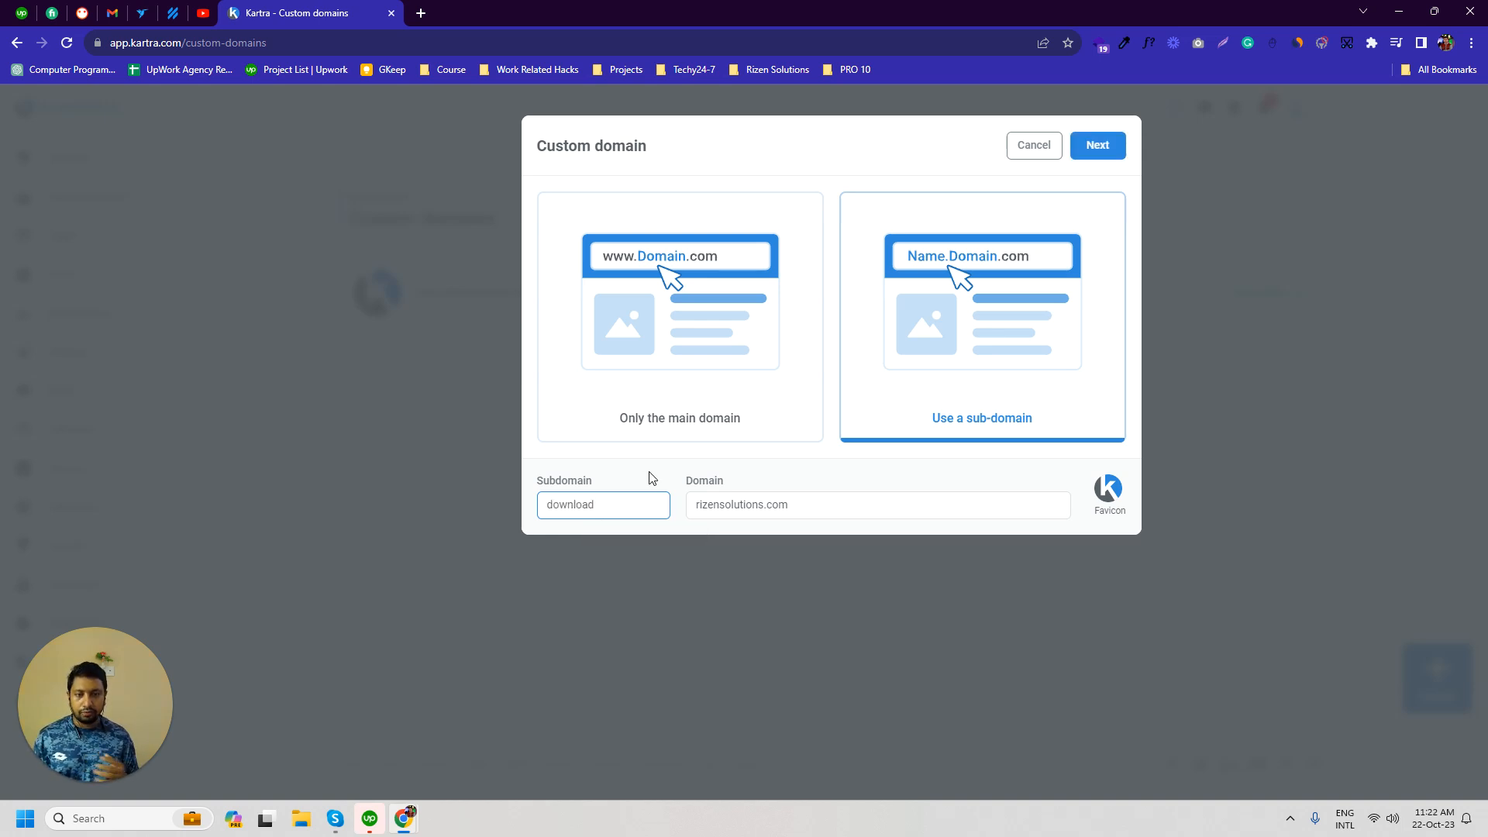
left_click_drag(607, 503, 533, 504)
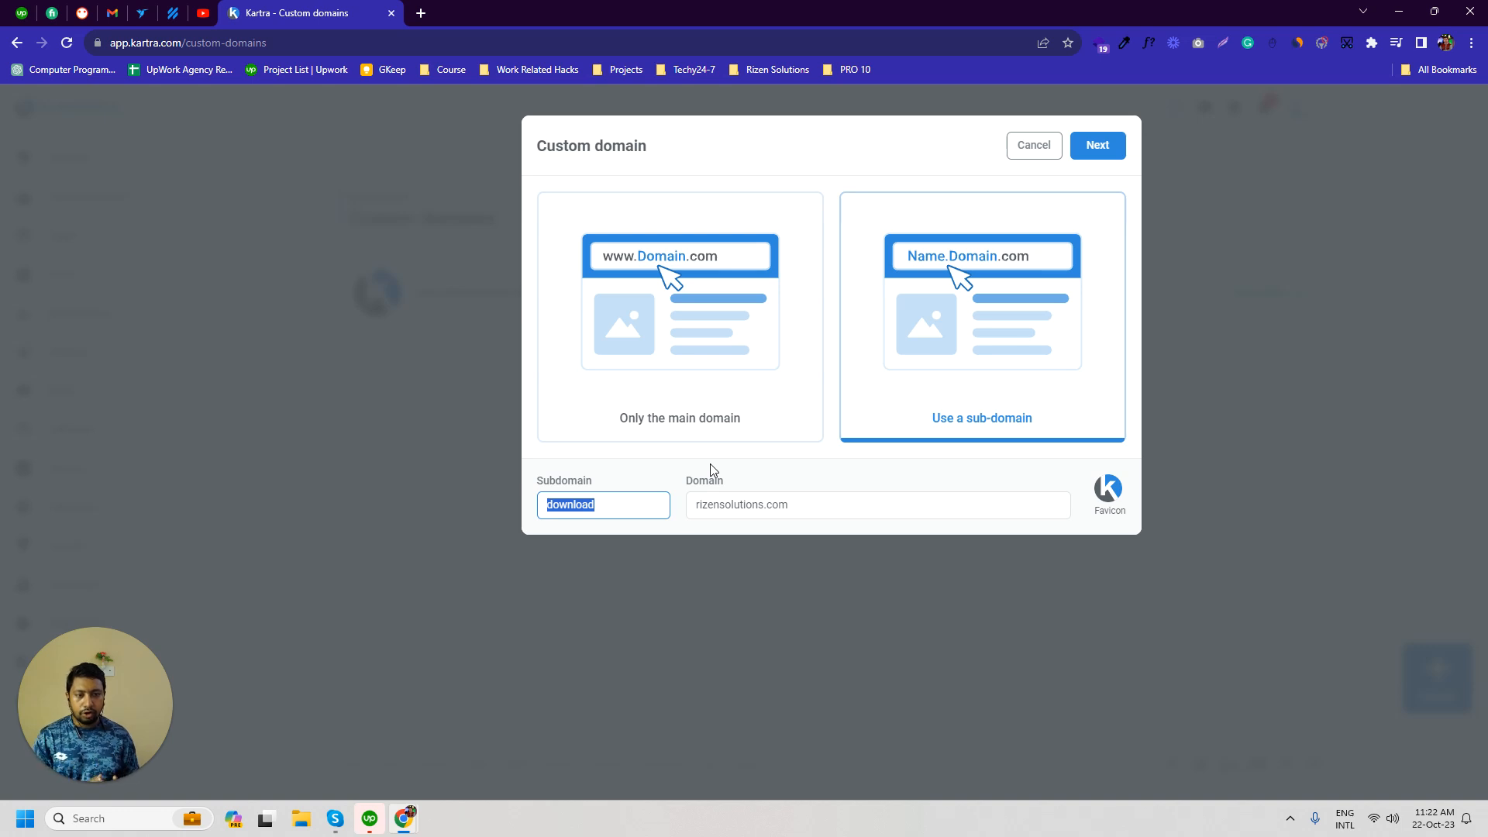
left_click(743, 472)
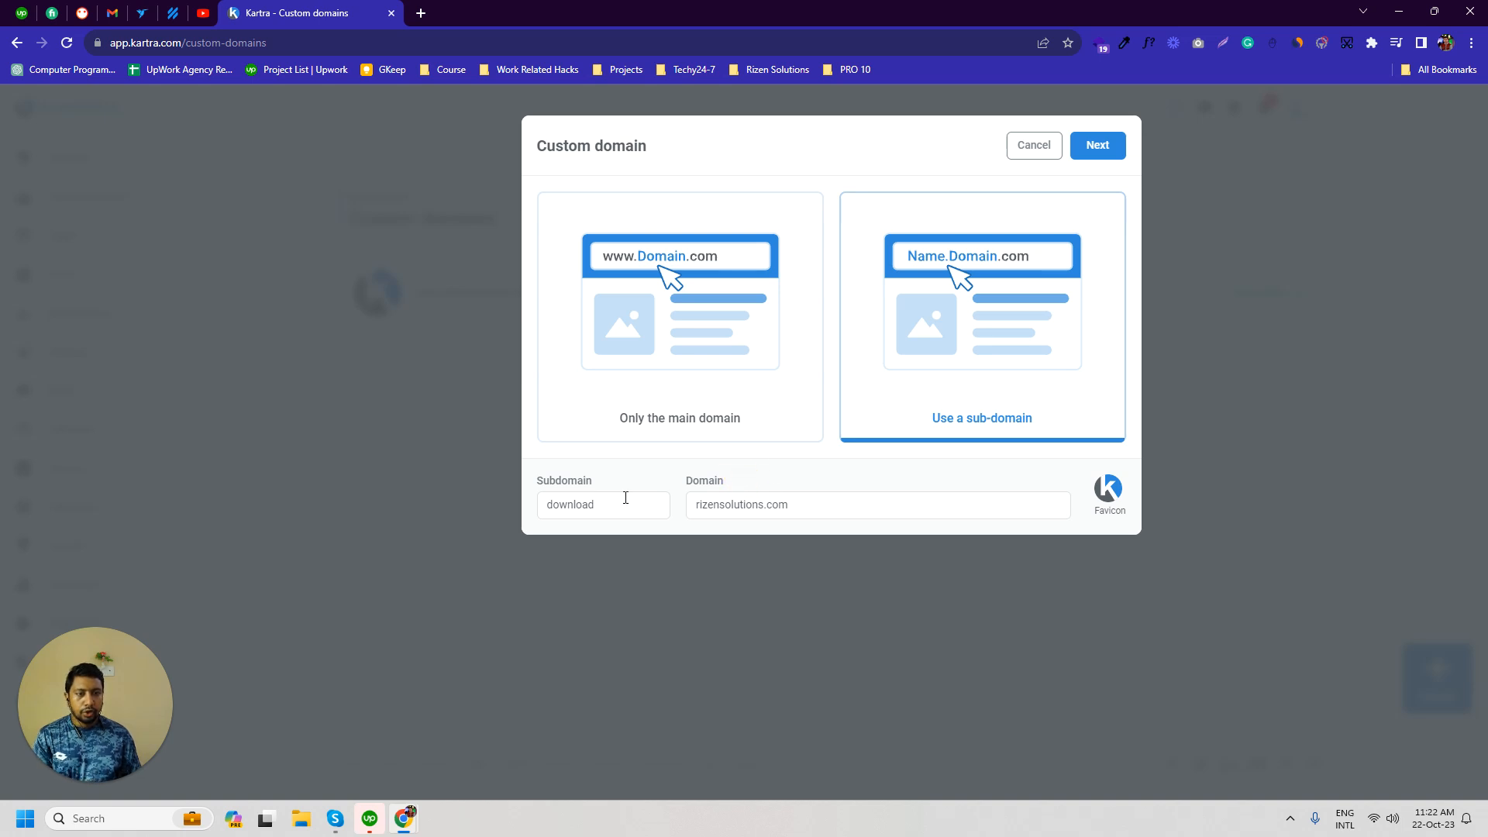
Step: Copy the subdomain download from Kartra and replace the @ in the Name of Hostinger's new CNAME record with it
double_click(554, 505)
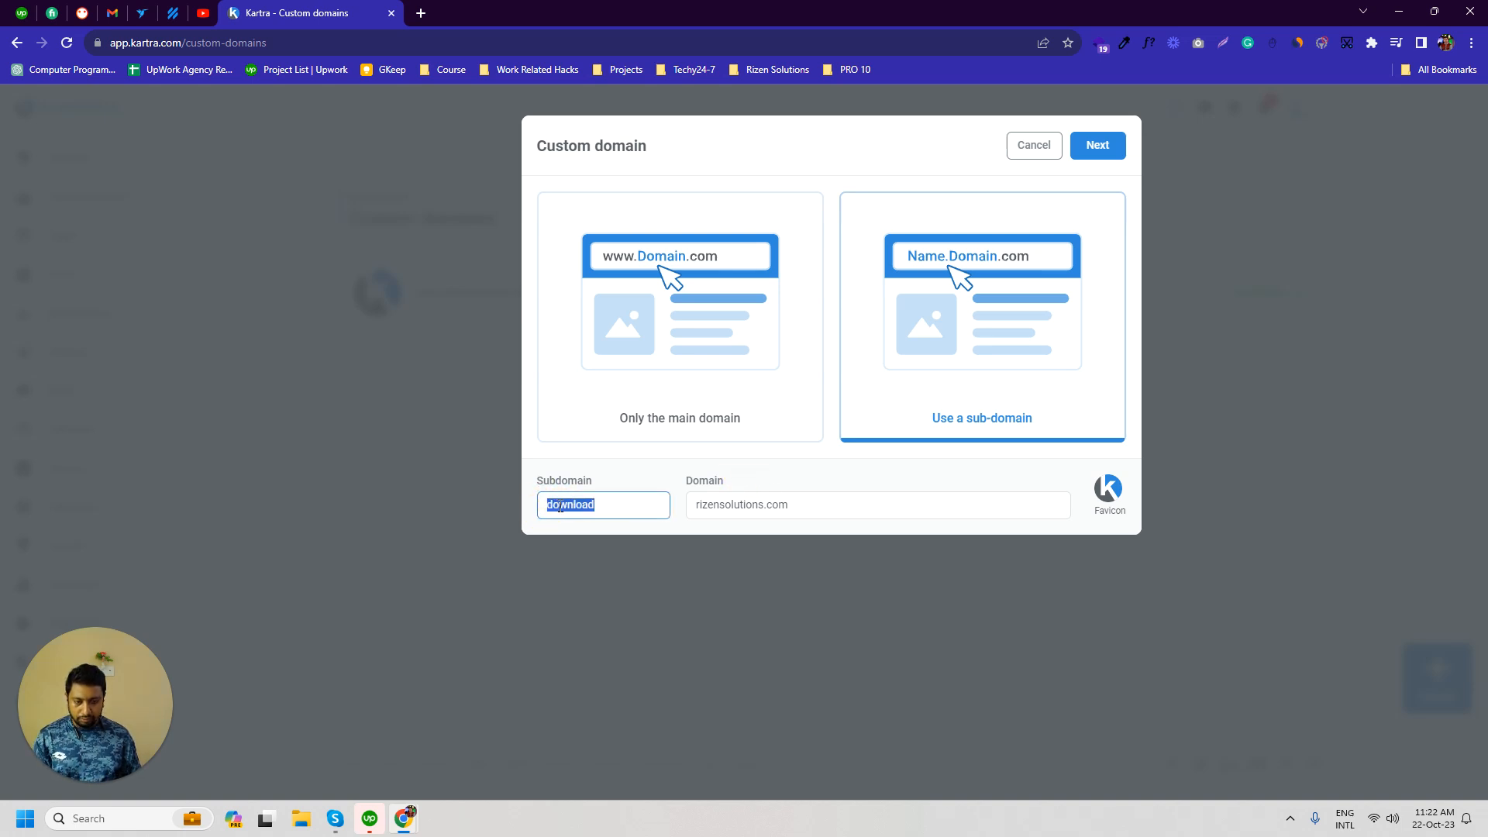
mouse_move(403, 819)
left_click(473, 740)
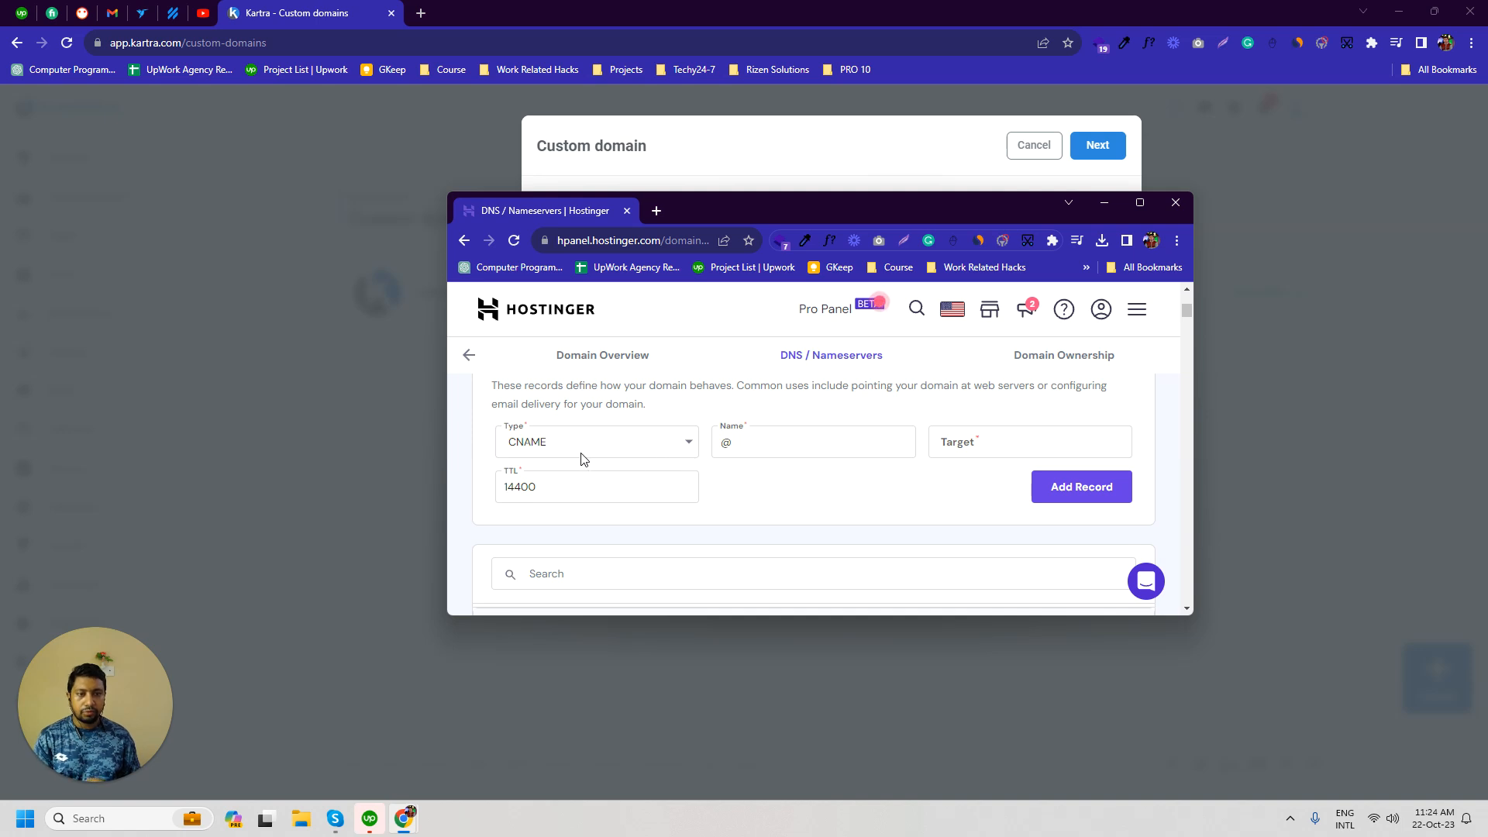
left_click(733, 440)
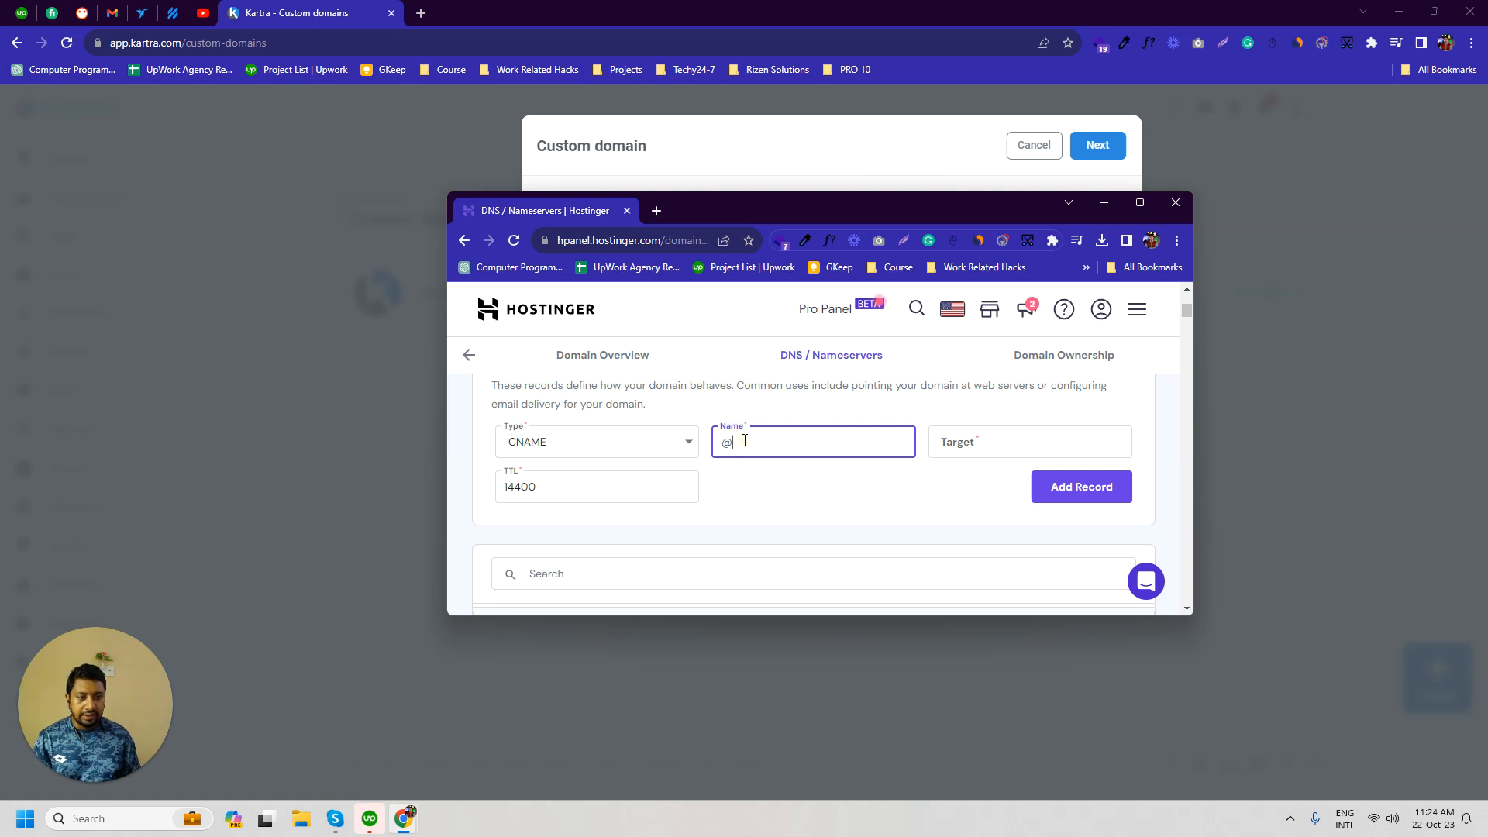
left_click(669, 153)
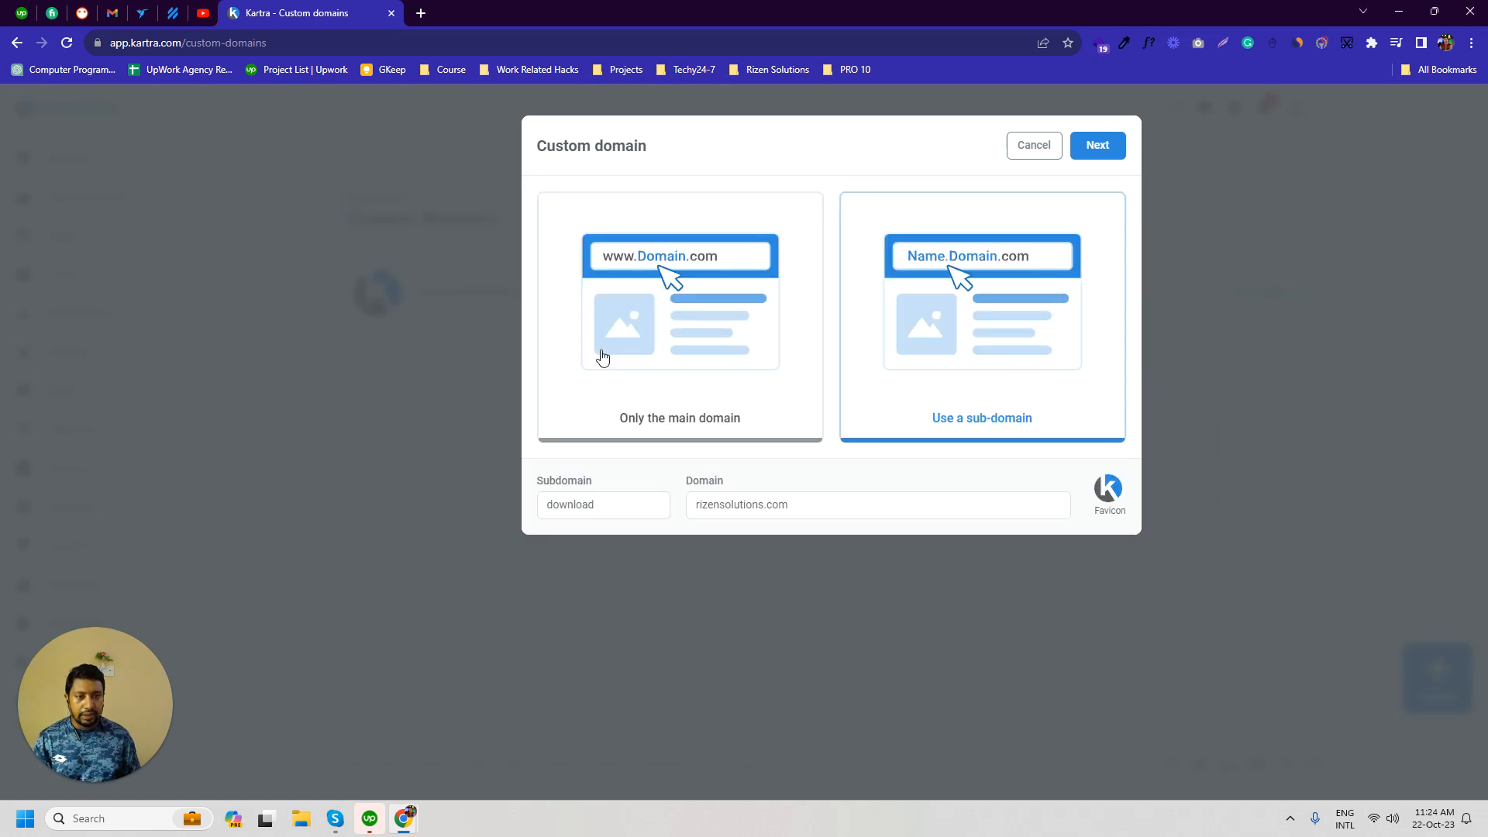
mouse_move(404, 829)
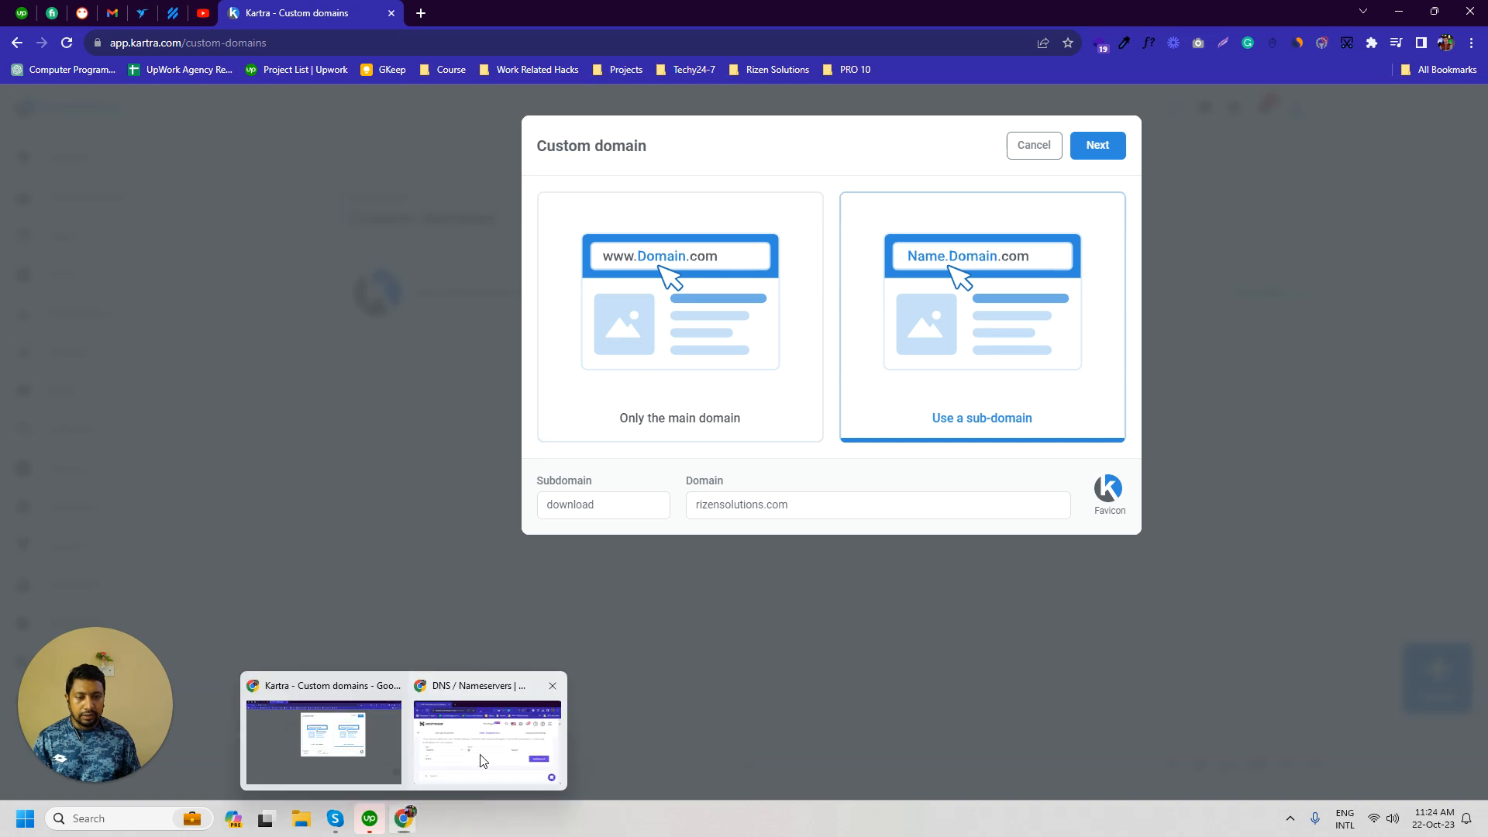
left_click(482, 756)
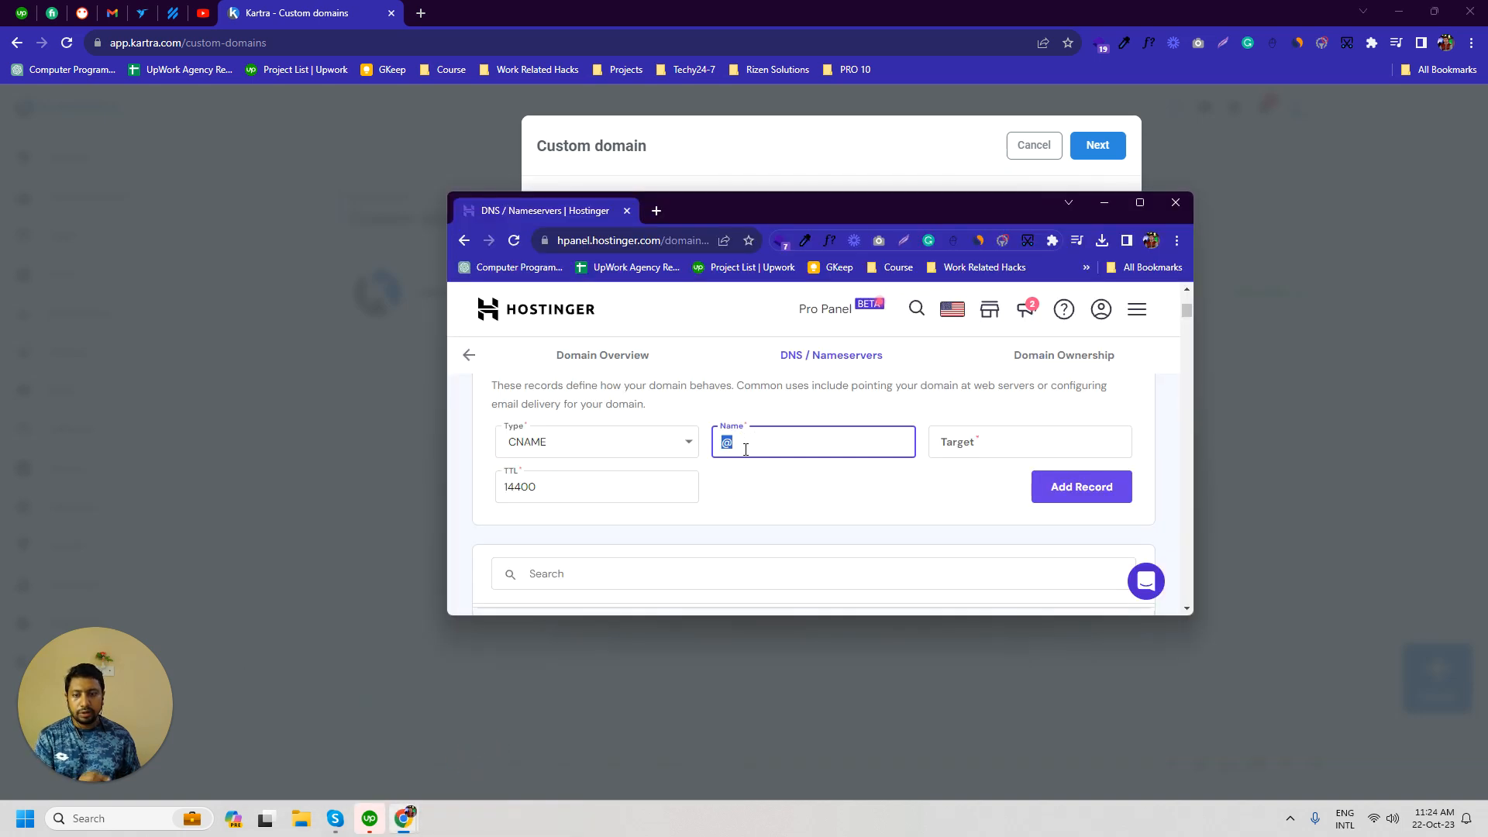
left_click(728, 162)
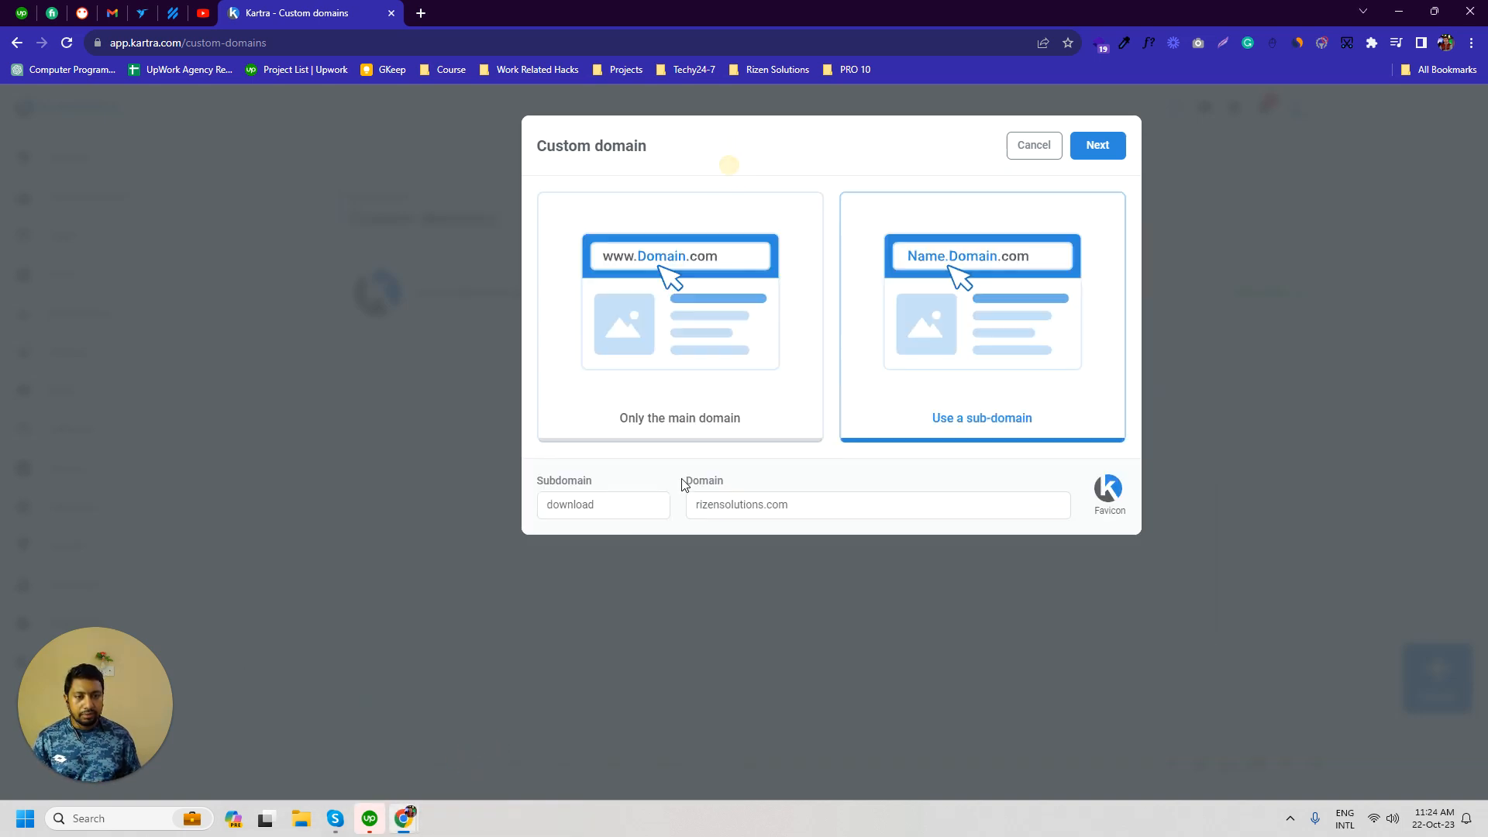
left_click_drag(608, 503, 541, 510)
key("ctrl+c")
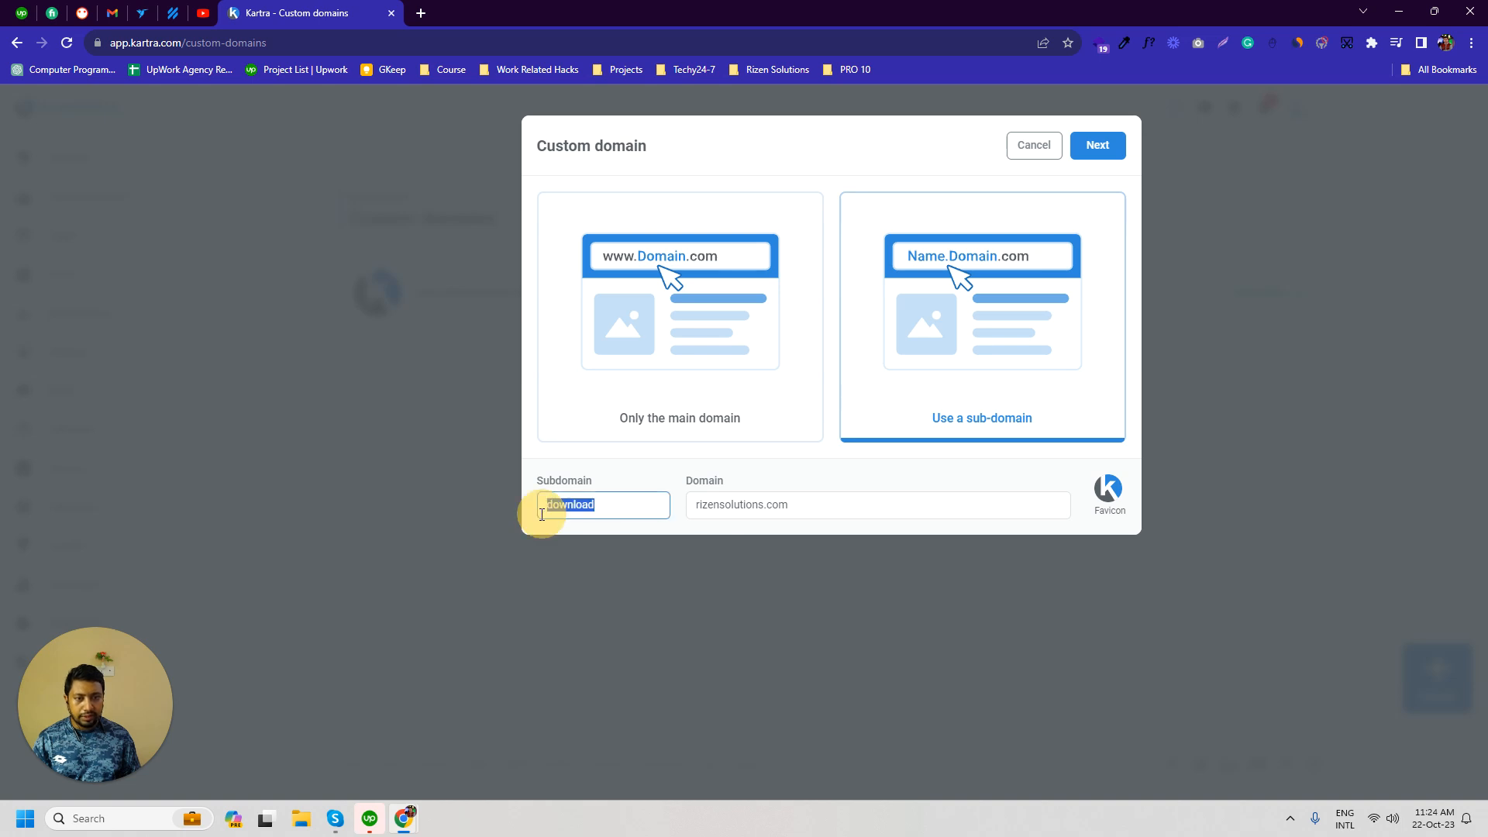
mouse_move(403, 820)
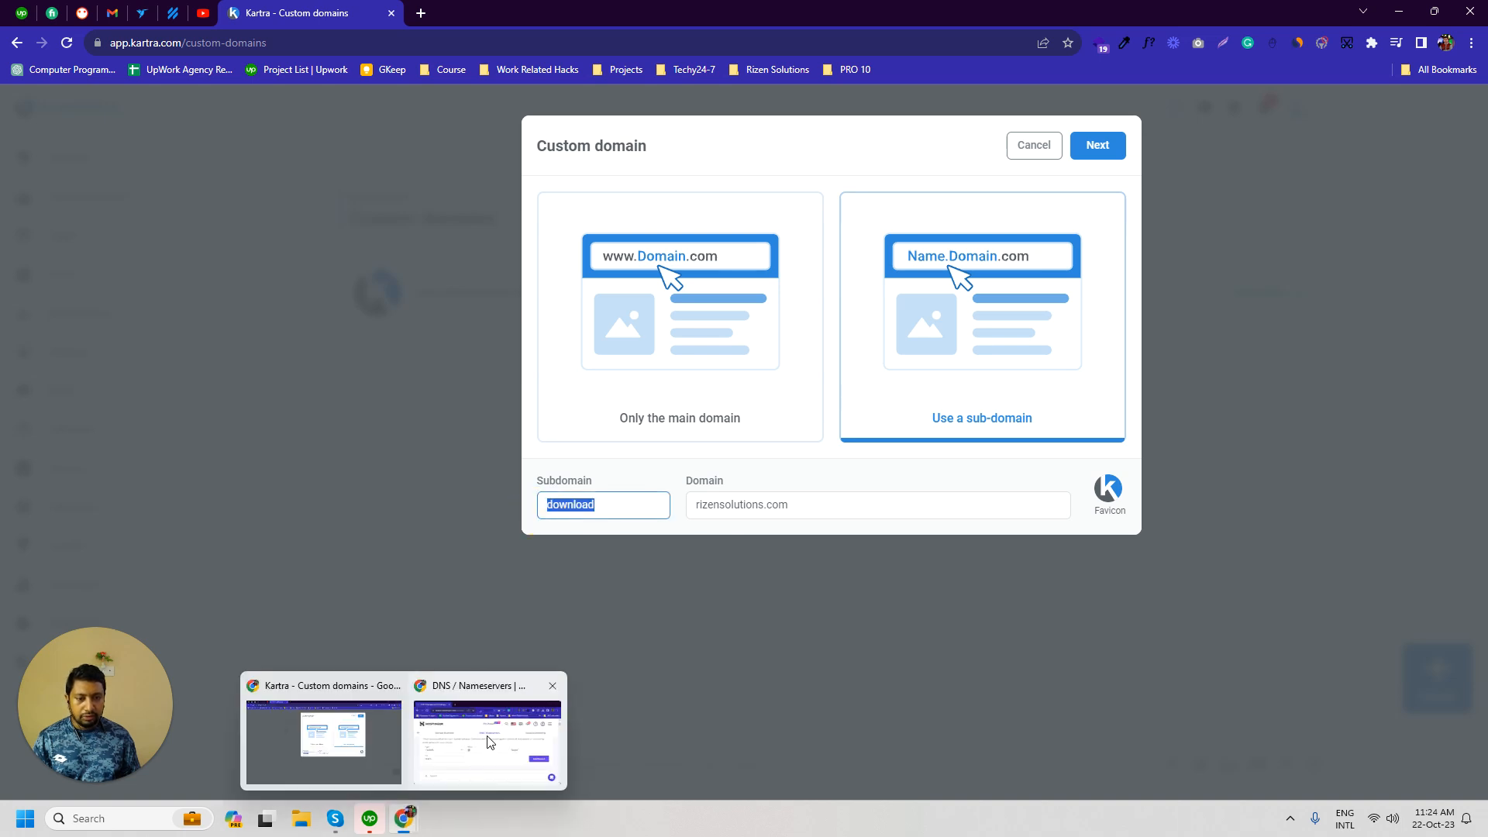
left_click(486, 735)
key("BackSpace")
key("ctrl+v")
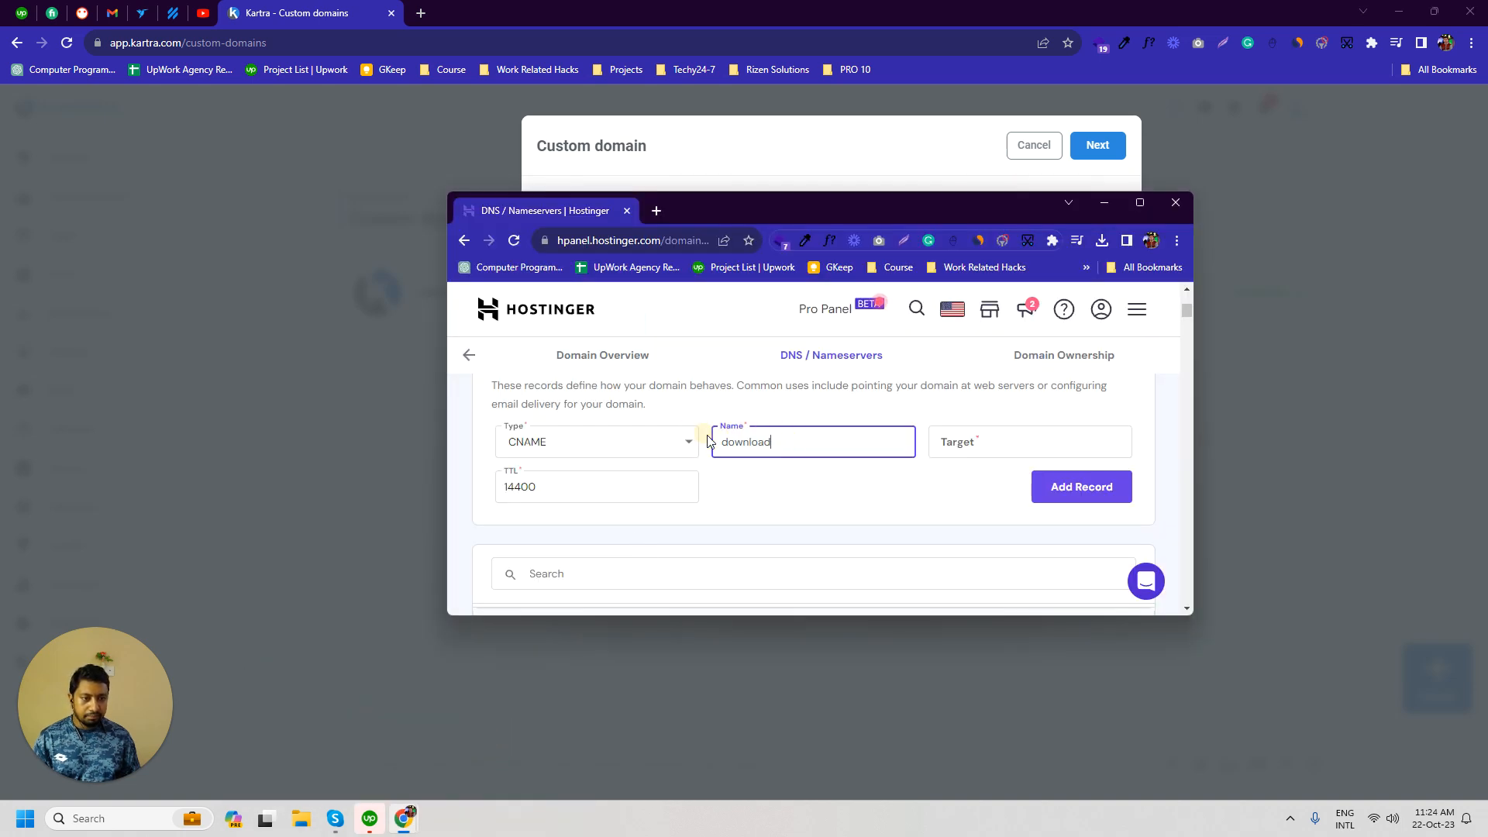
left_click(767, 383)
Step: Compare Kartra's subdomain entry with the CNAME record form in Hostinger, ending on Kartra's custom domain dialog
left_click(755, 153)
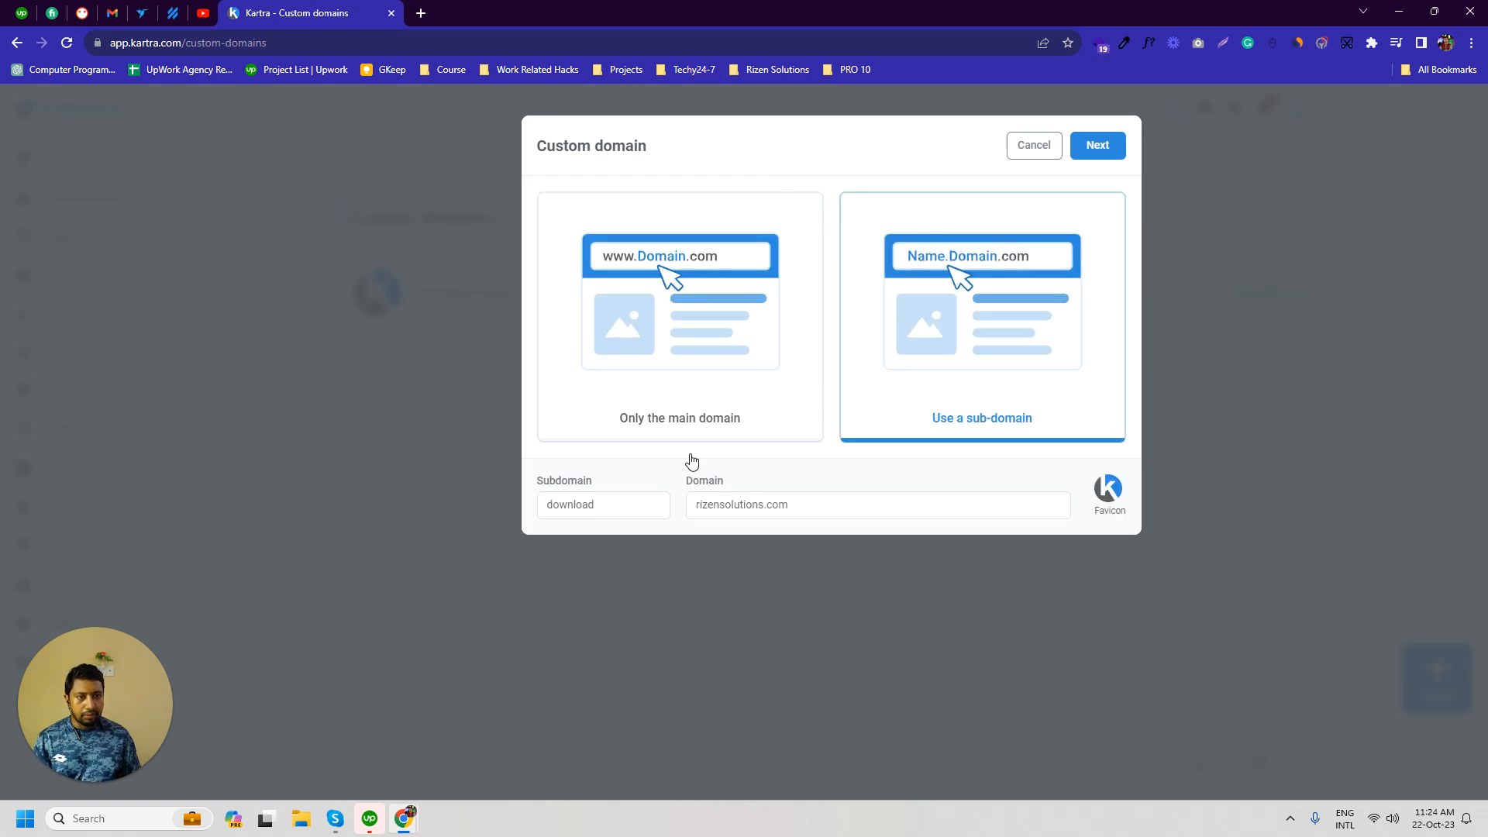
mouse_move(405, 828)
left_click(487, 741)
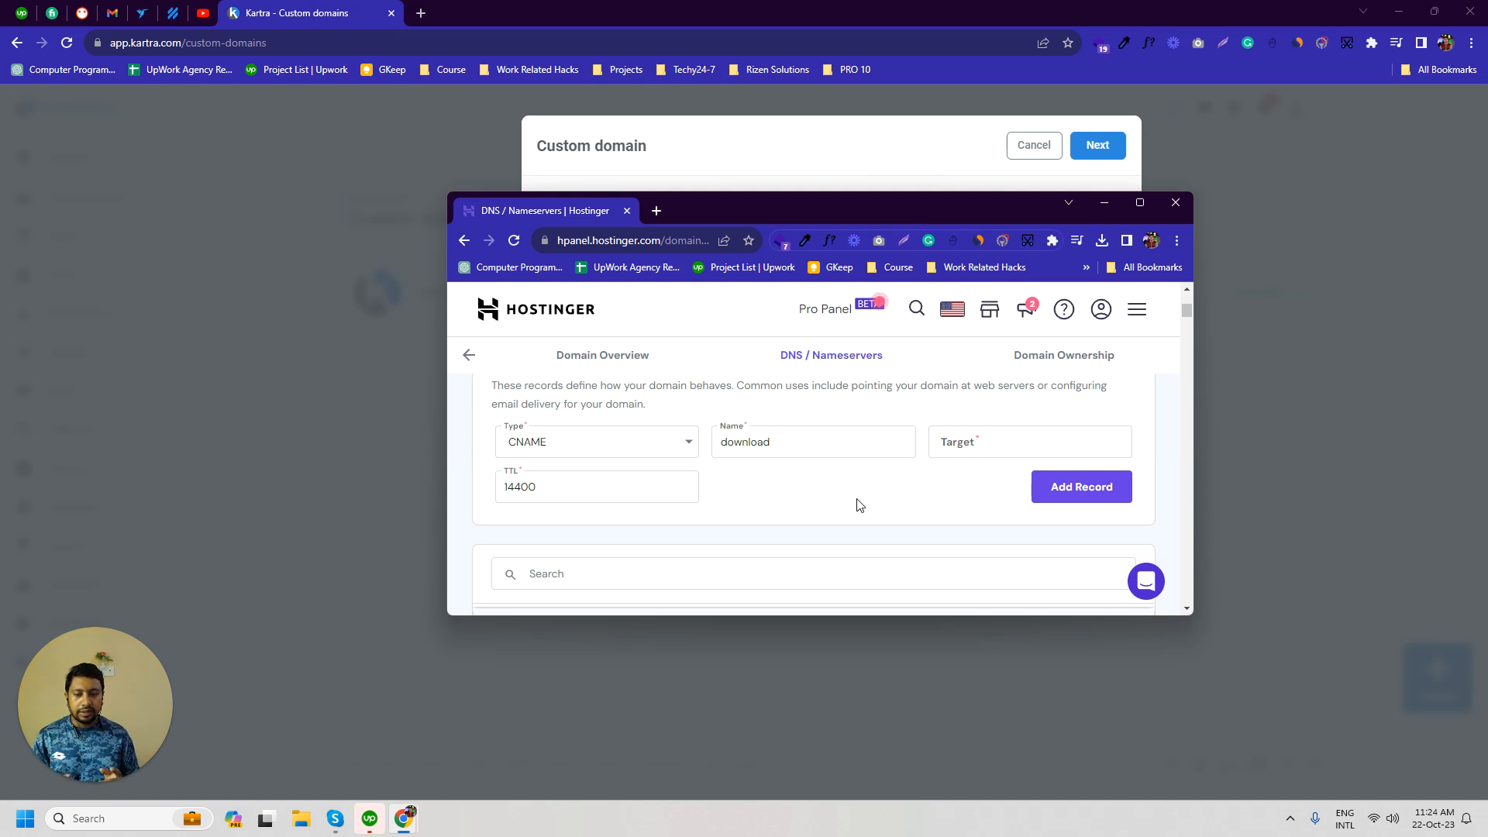
left_click(824, 156)
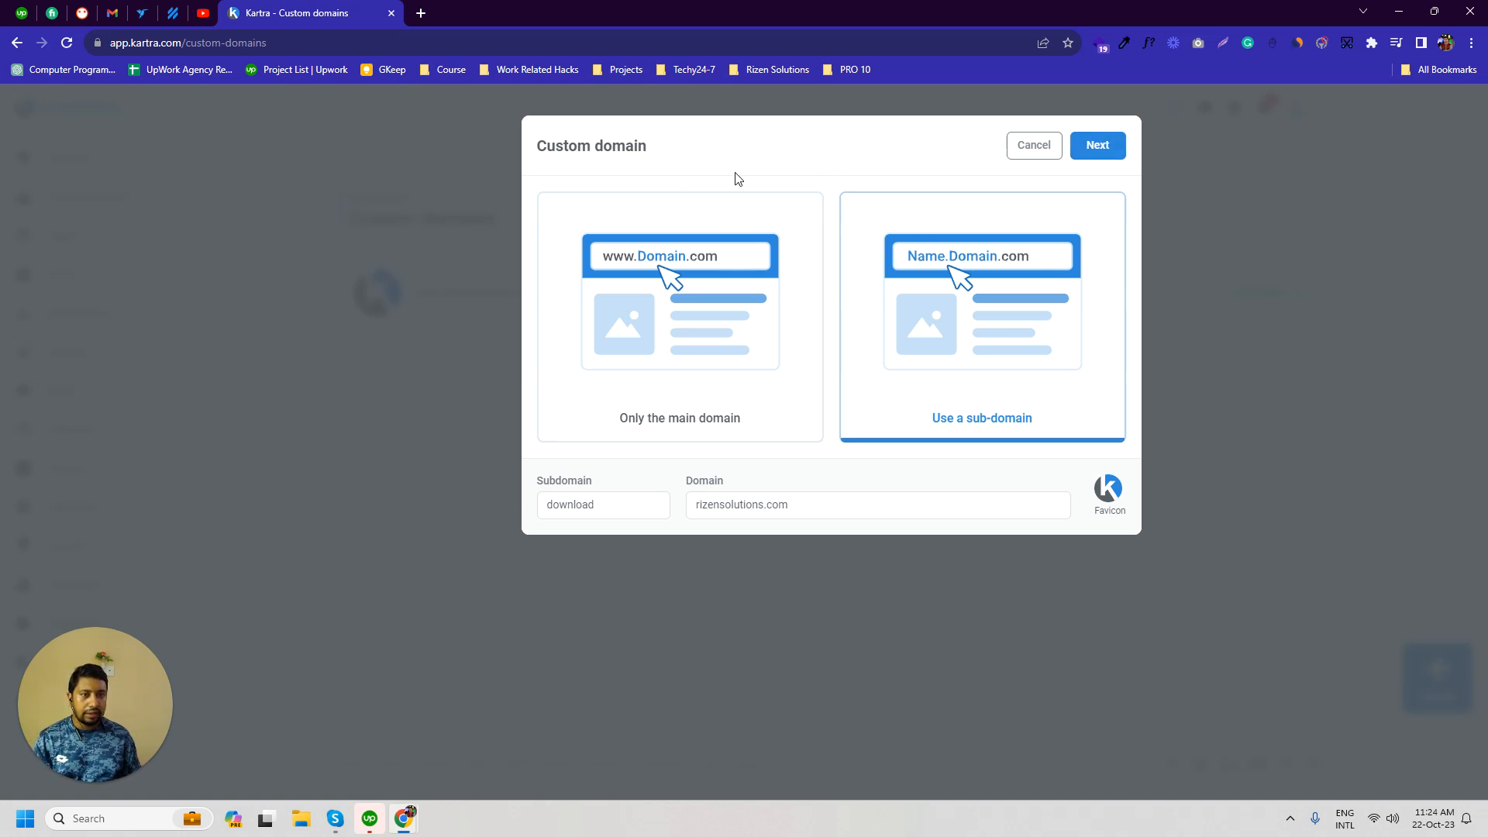
Step: Copy the account's kartra.com CNAME target from the custom domain linking instructions and mark the linking steps as completed
left_click(1099, 147)
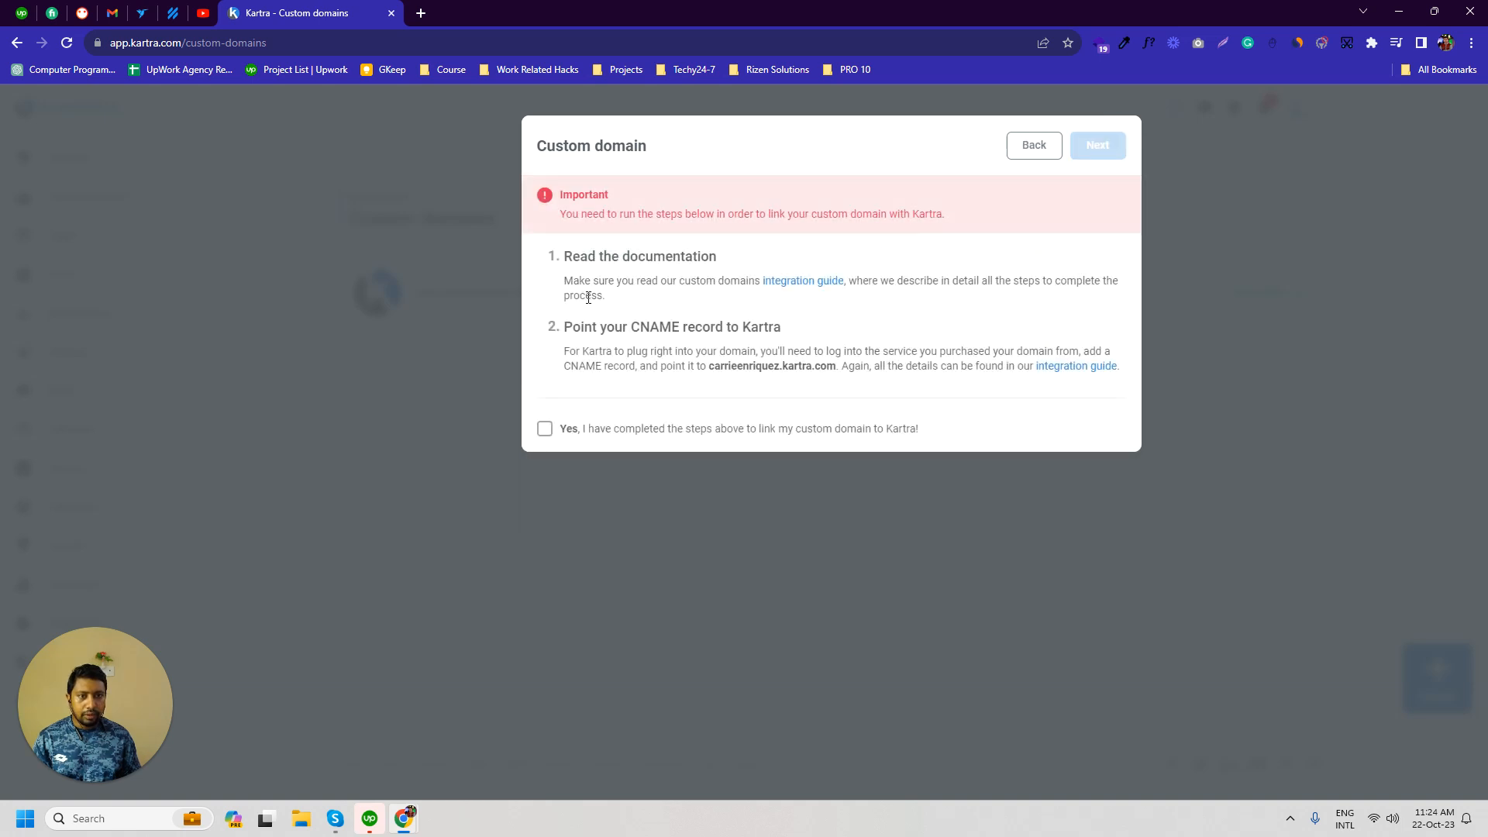
left_click_drag(572, 327, 835, 366)
key("ctrl+c")
left_click(651, 347)
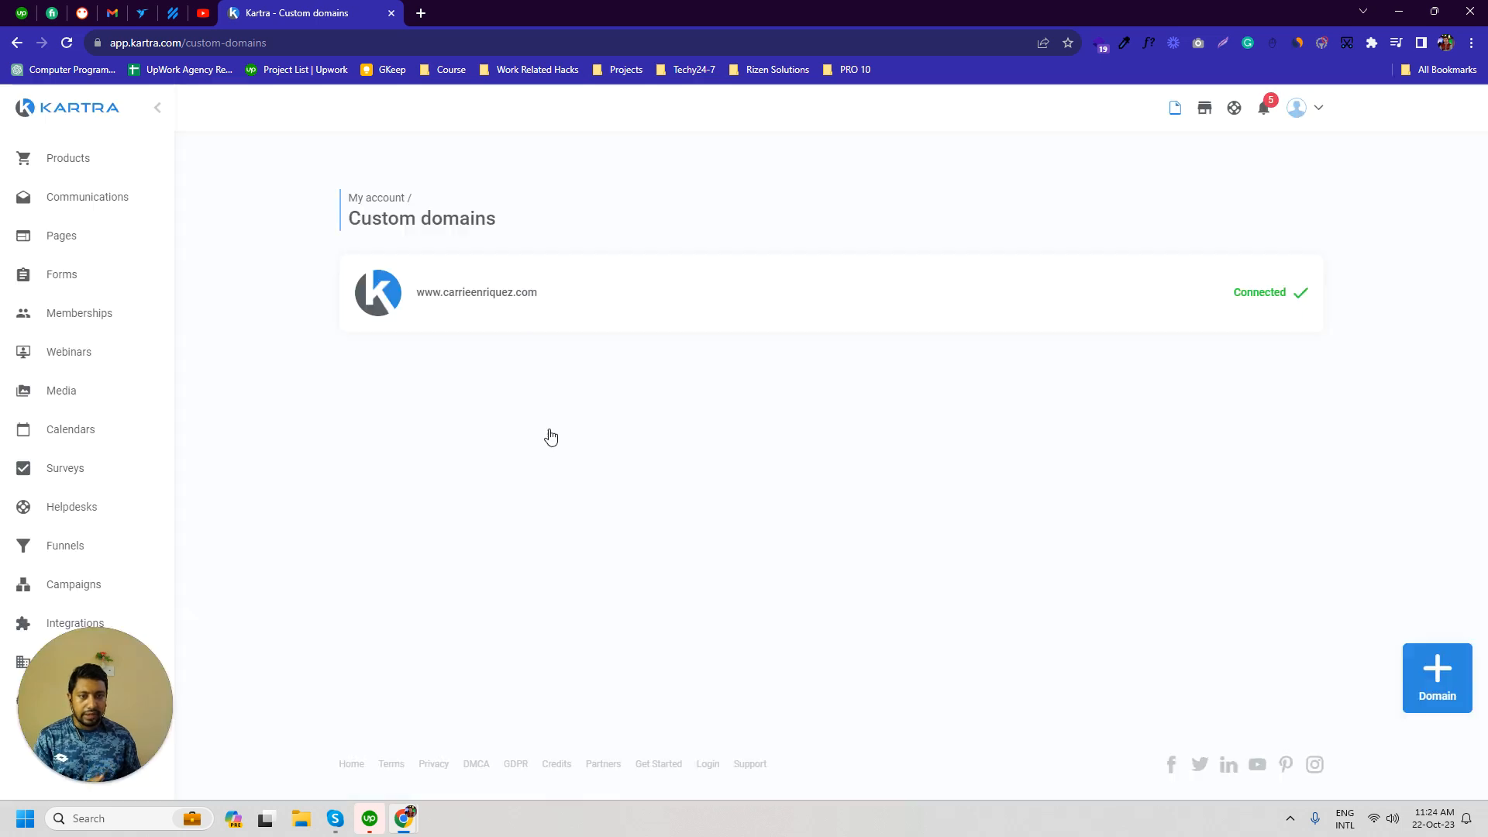
left_click(545, 429)
Step: Switch to Hostinger, paste the copied kartra.com address as the target of the download CNAME record, and add the record
mouse_move(403, 818)
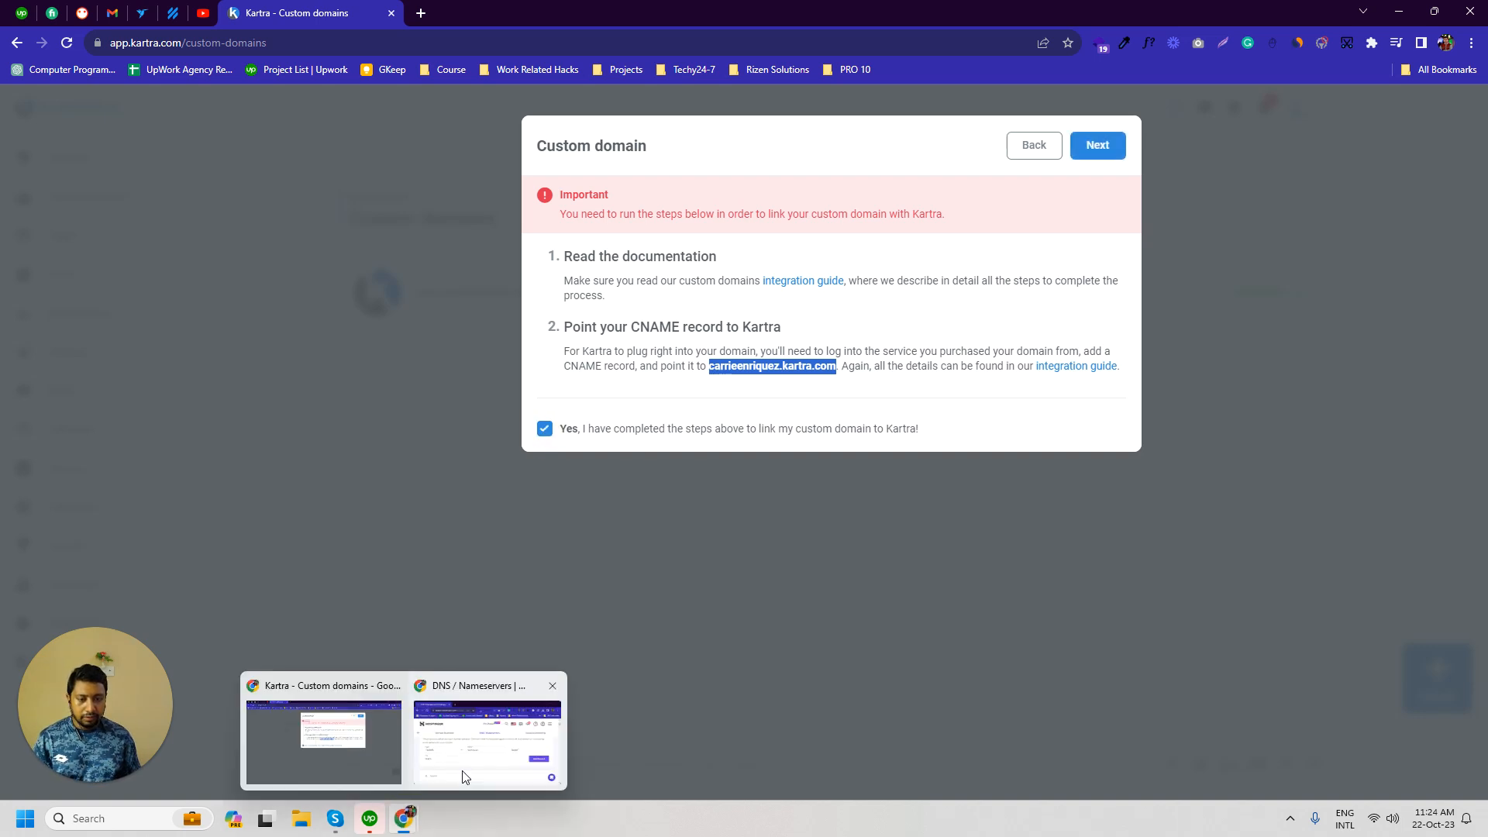
left_click(470, 749)
left_click(826, 445)
left_click(978, 436)
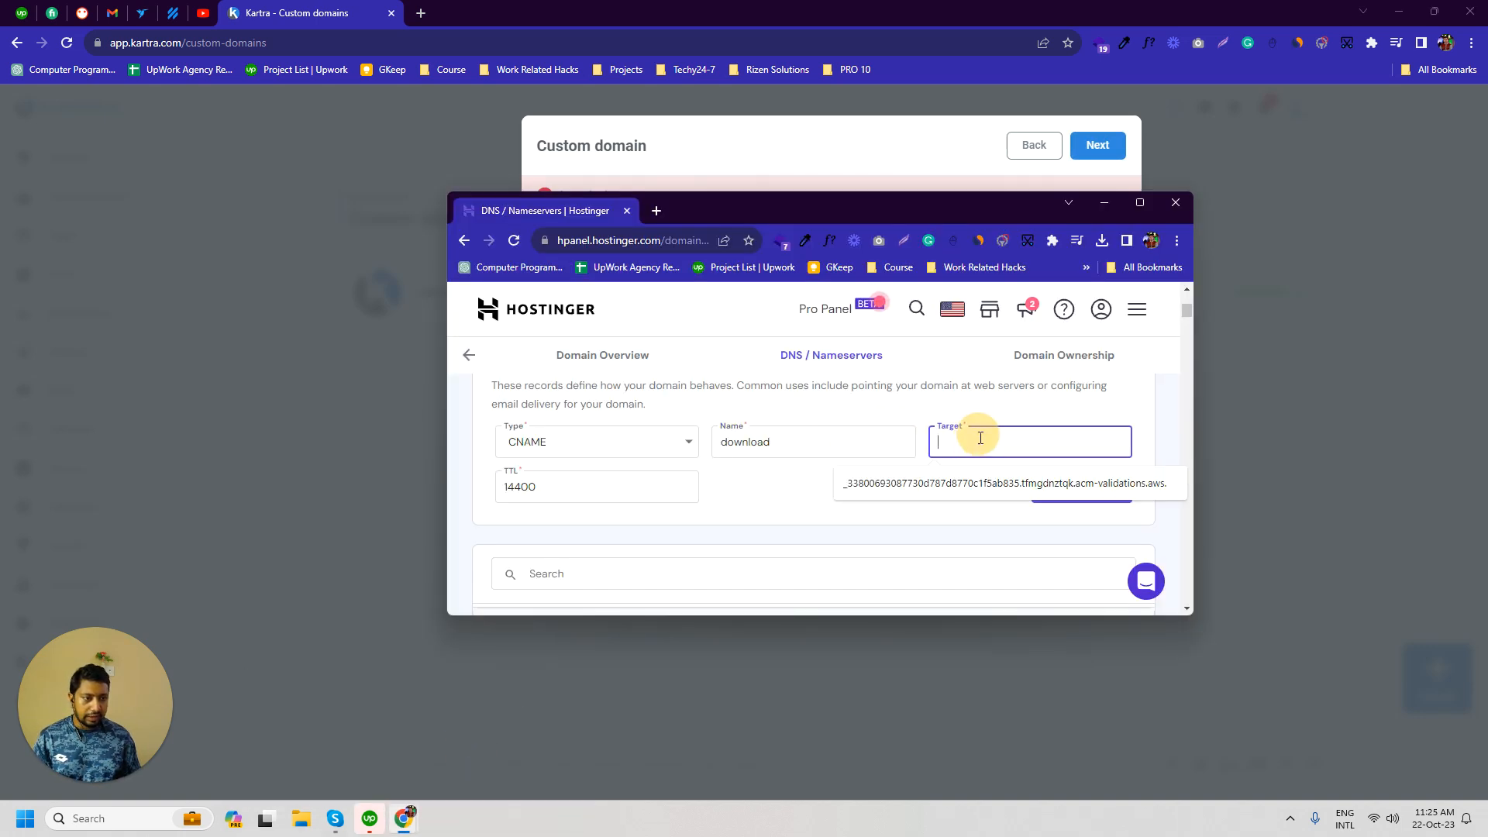
key("ctrl+v")
left_click(737, 495)
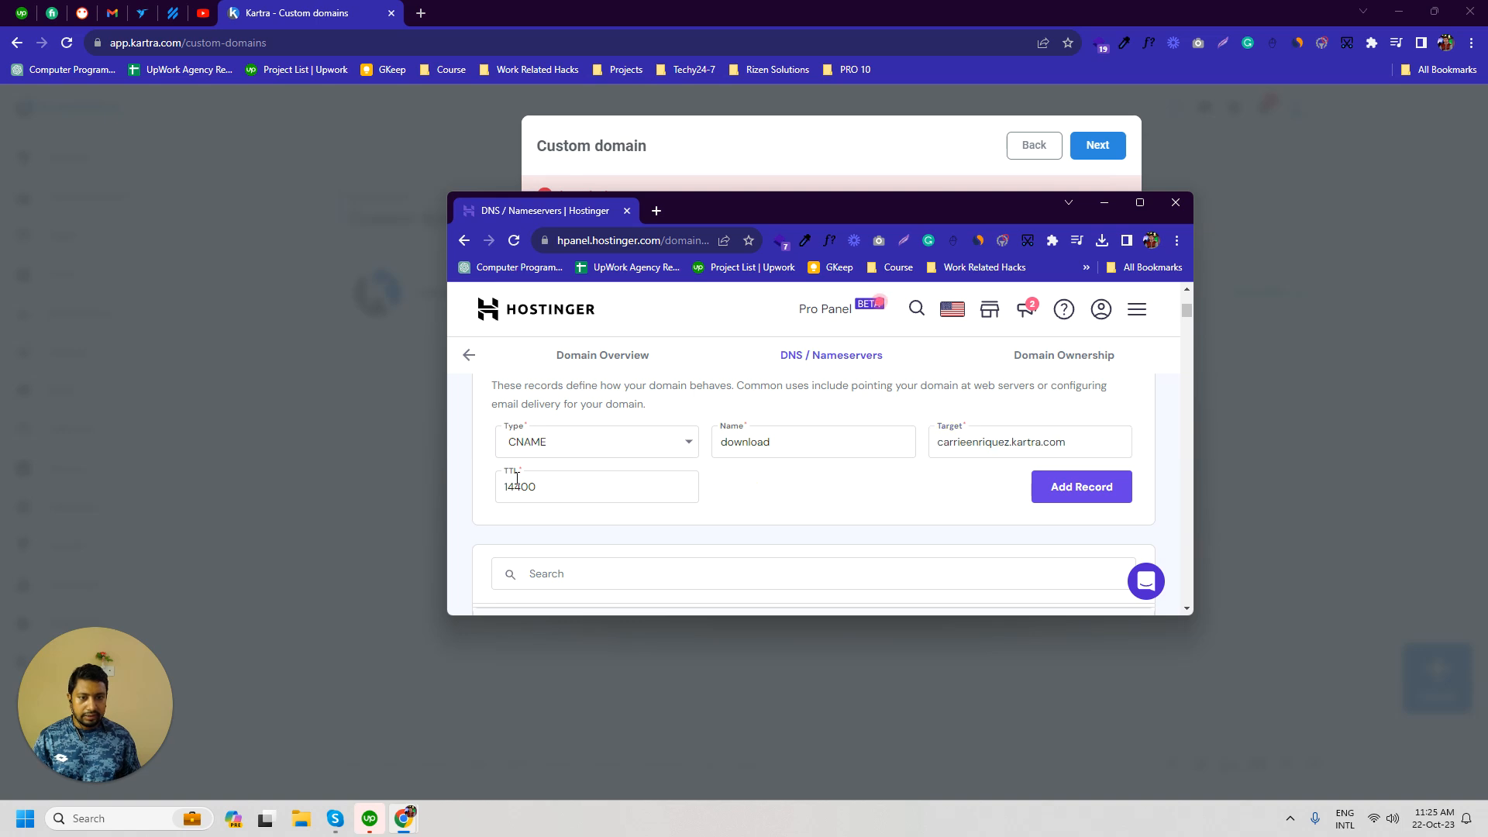
left_click(908, 487)
left_click(1046, 491)
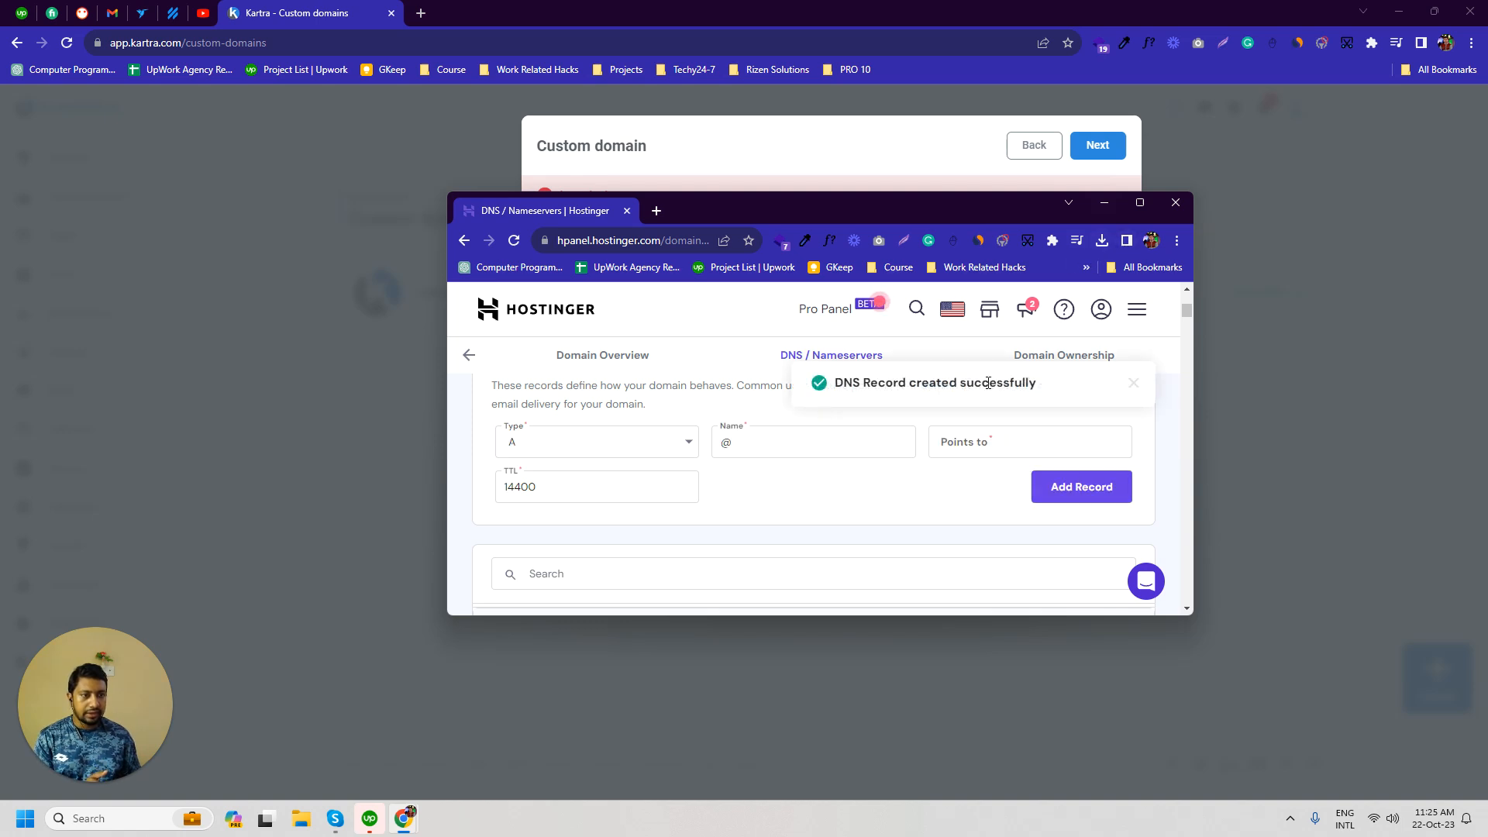
left_click(1104, 207)
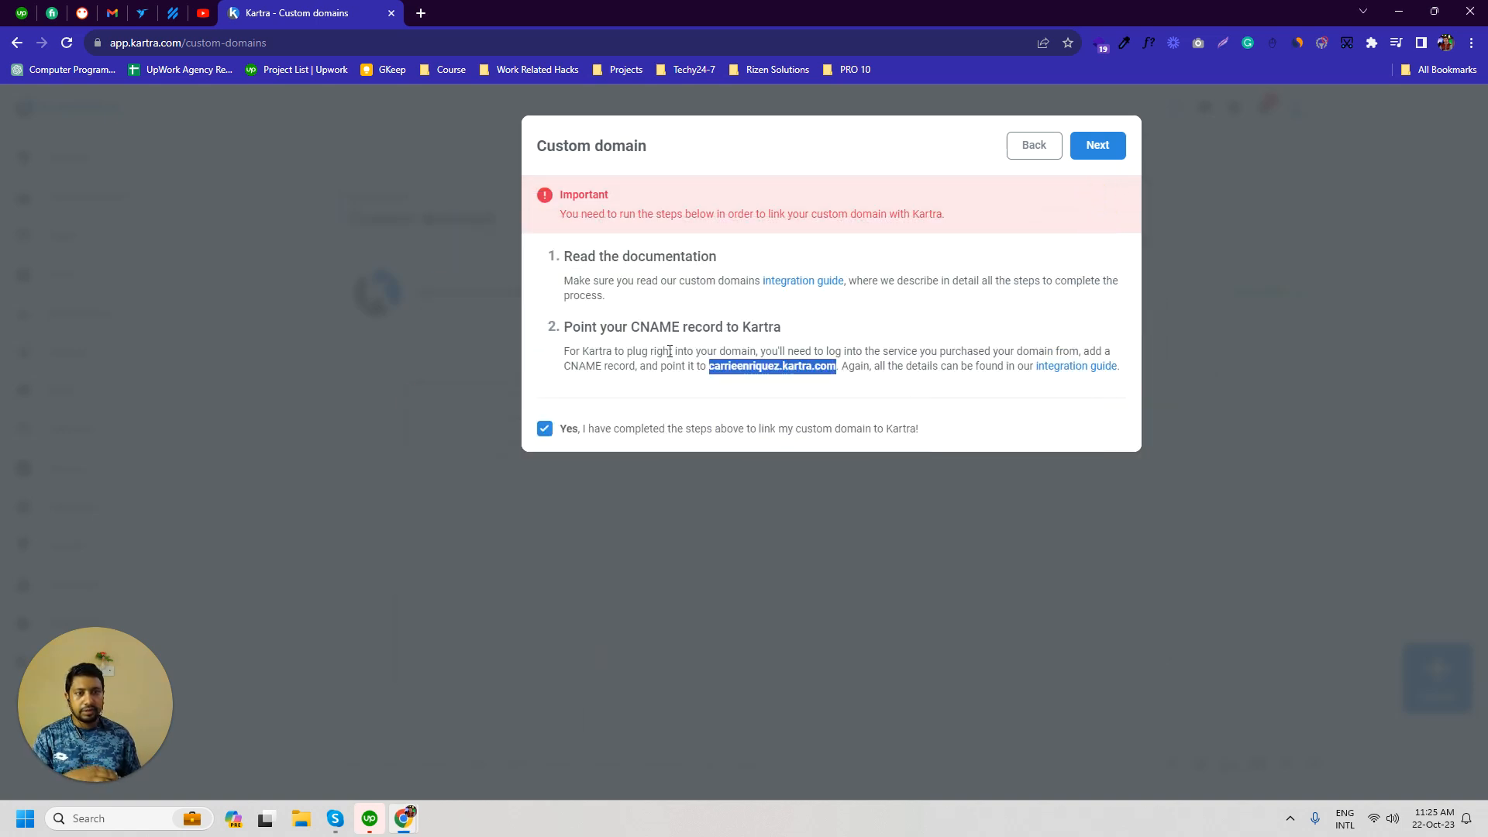
Step: Open Kartra's integration guide in a new tab and read the custom domains article Root domain vs Sub-domain
left_click(626, 349)
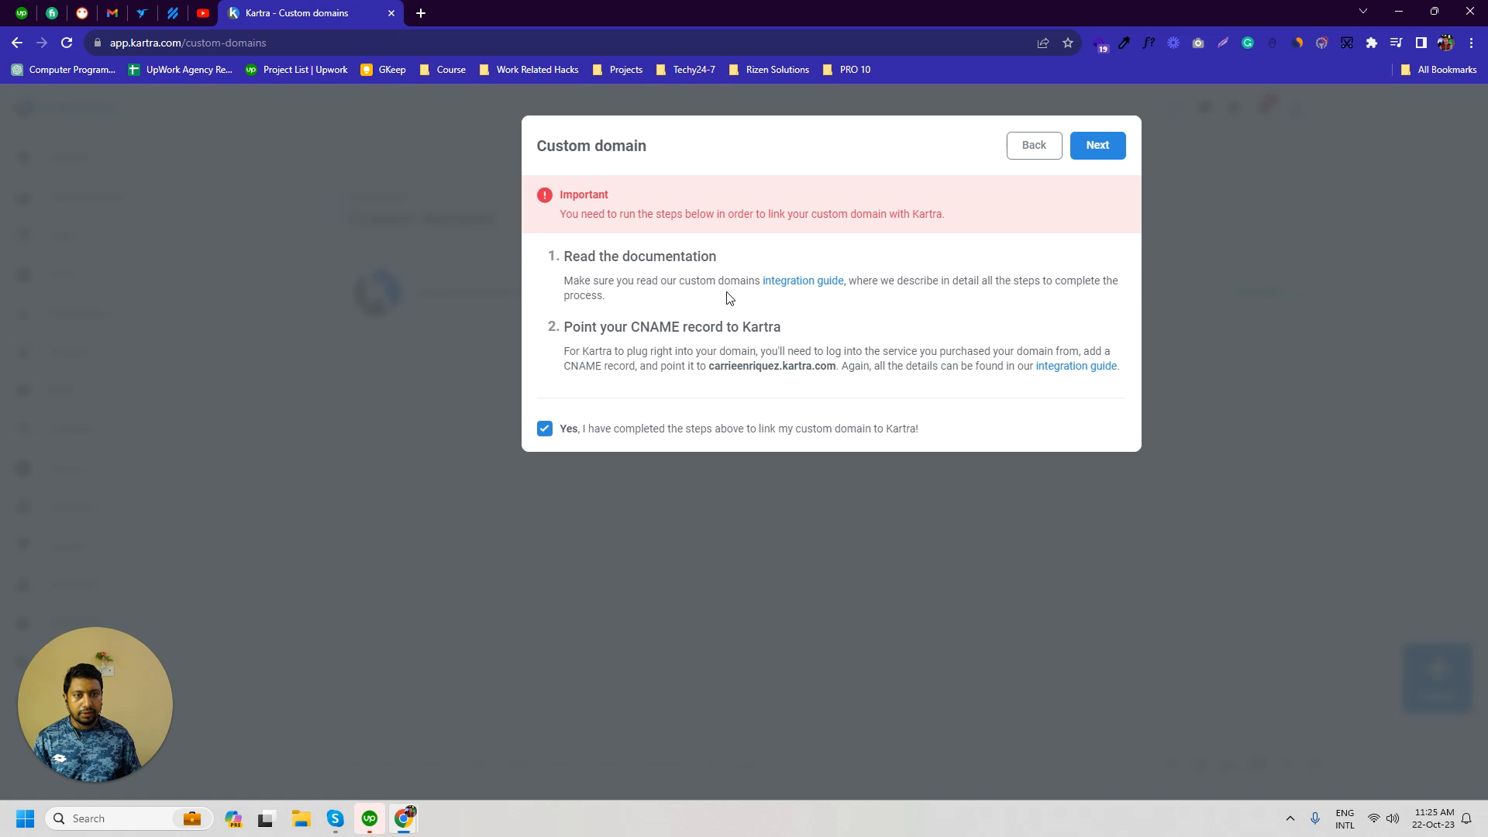
right_click(798, 287)
left_click(832, 295)
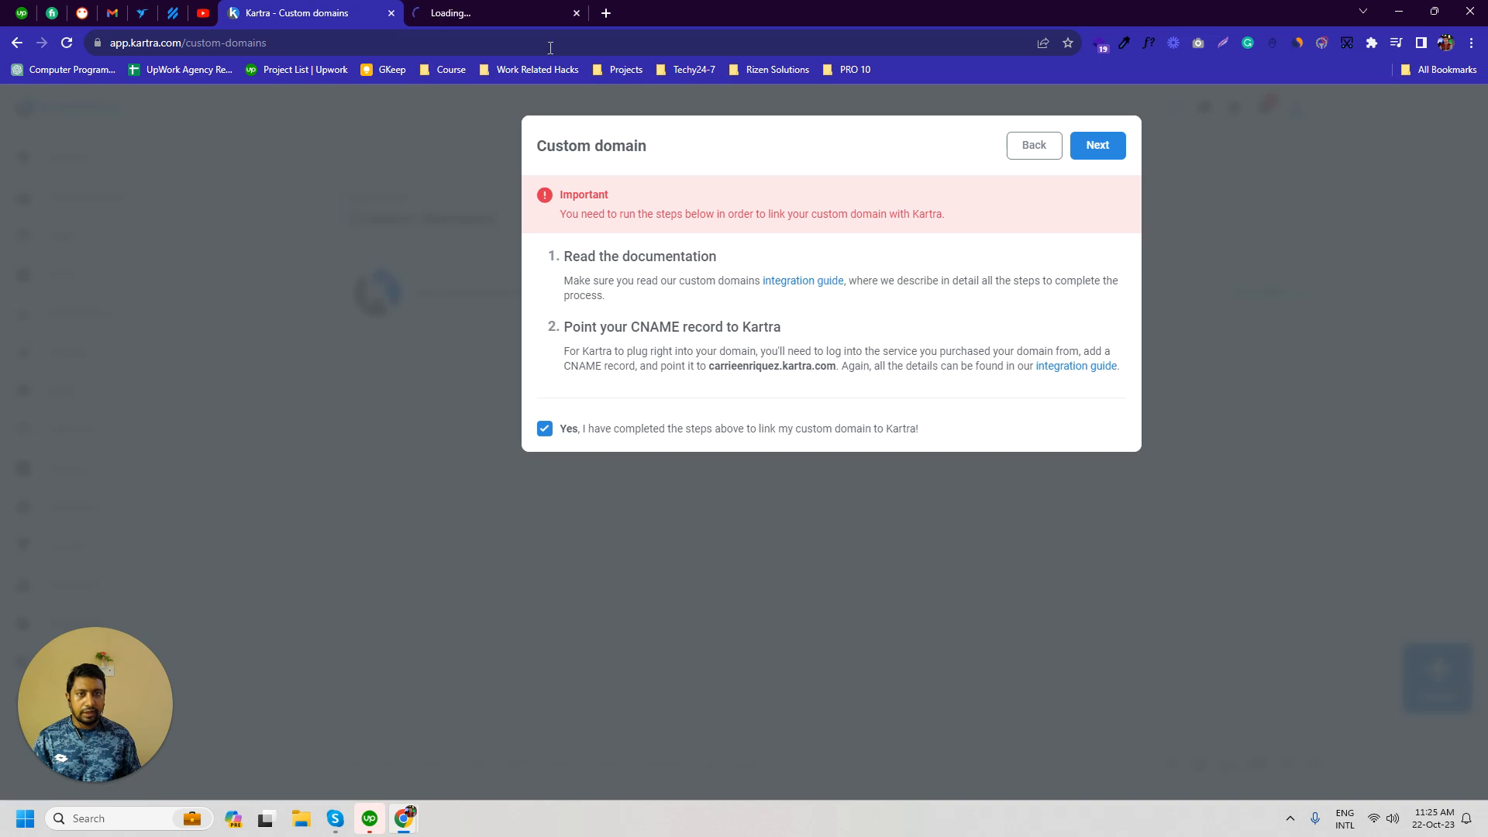
left_click(508, 11)
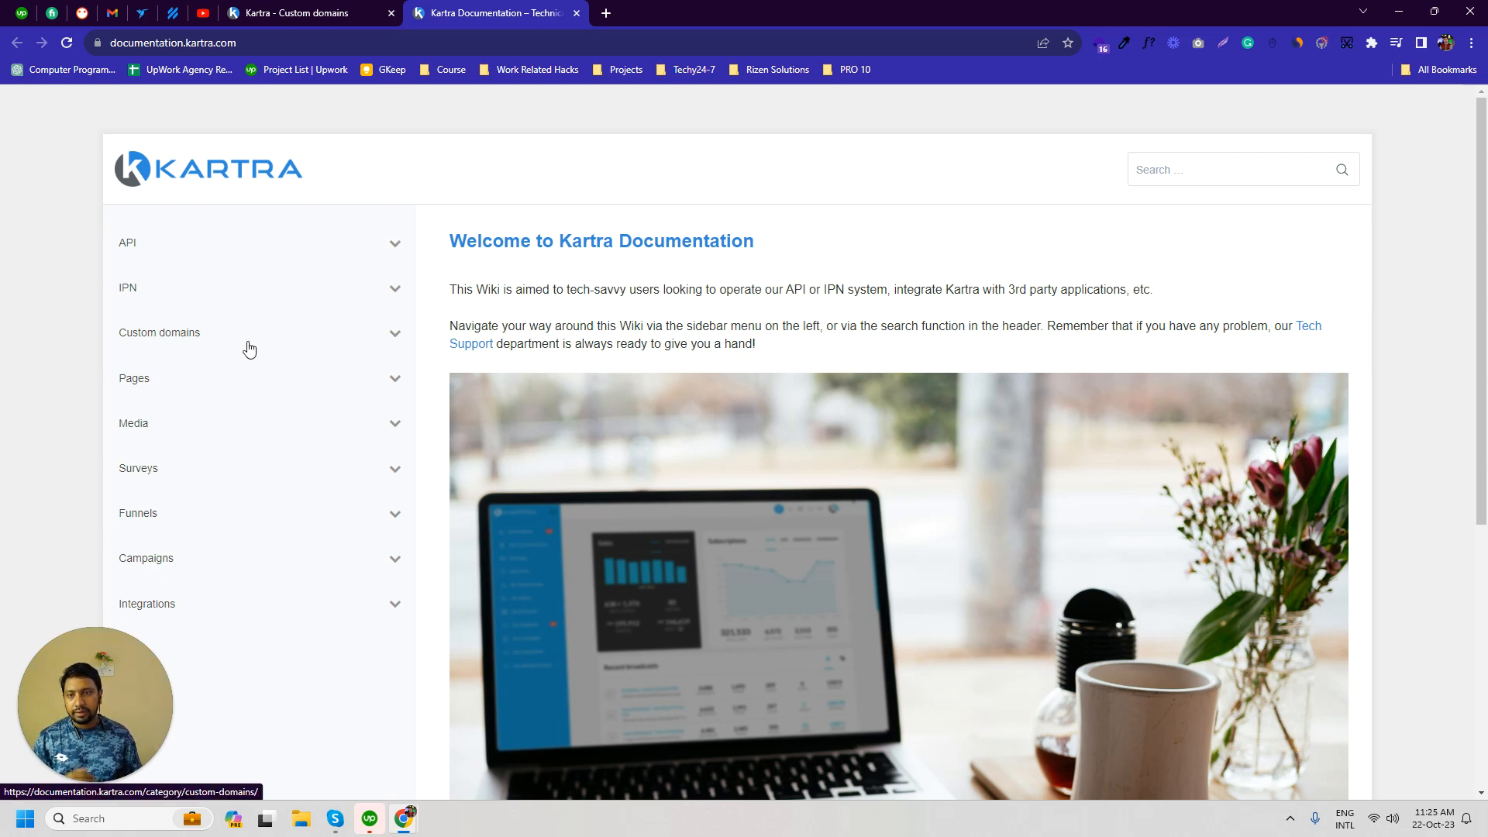
left_click(383, 336)
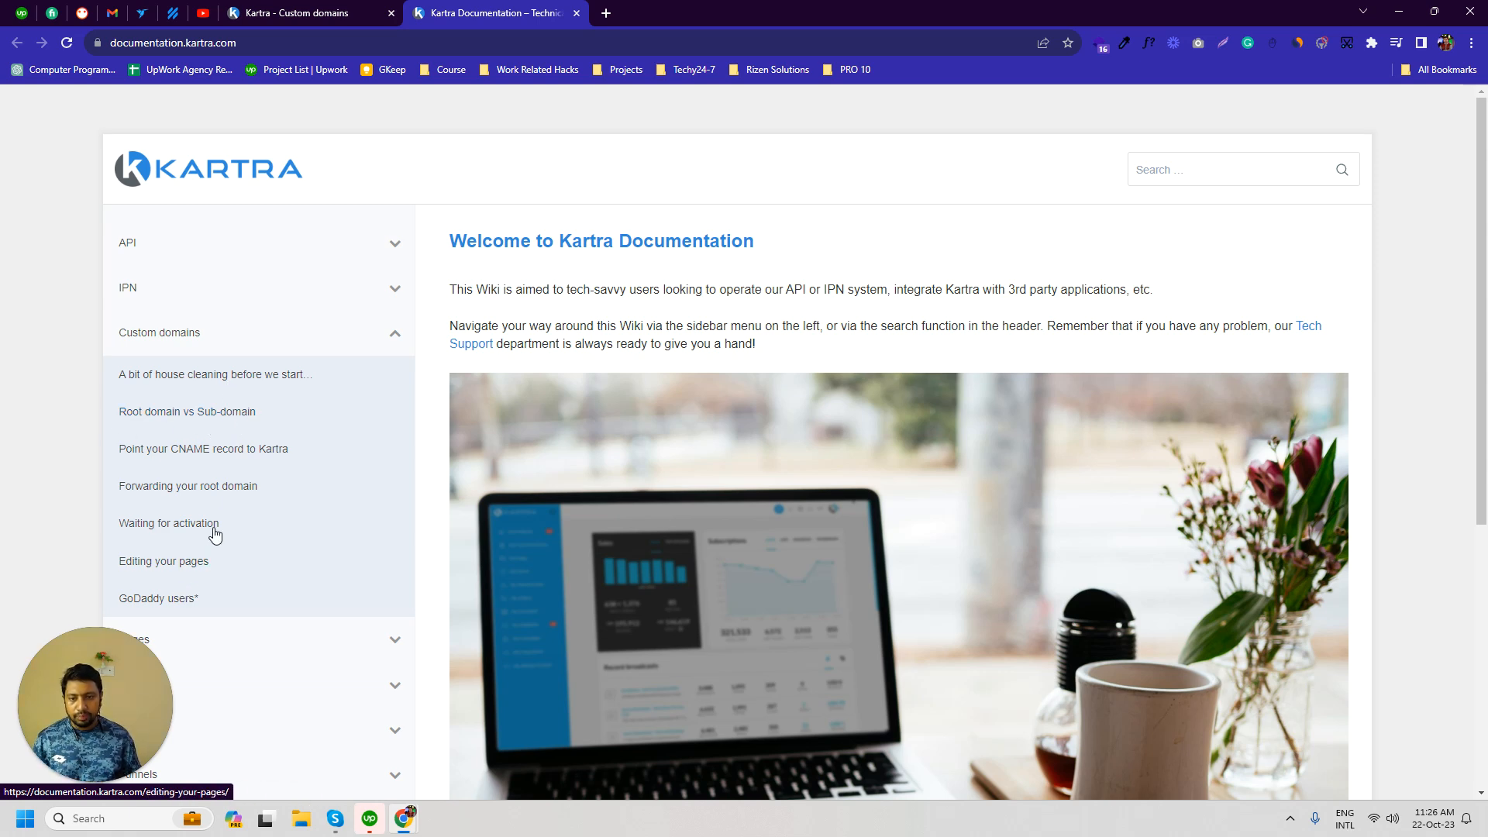
left_click(226, 415)
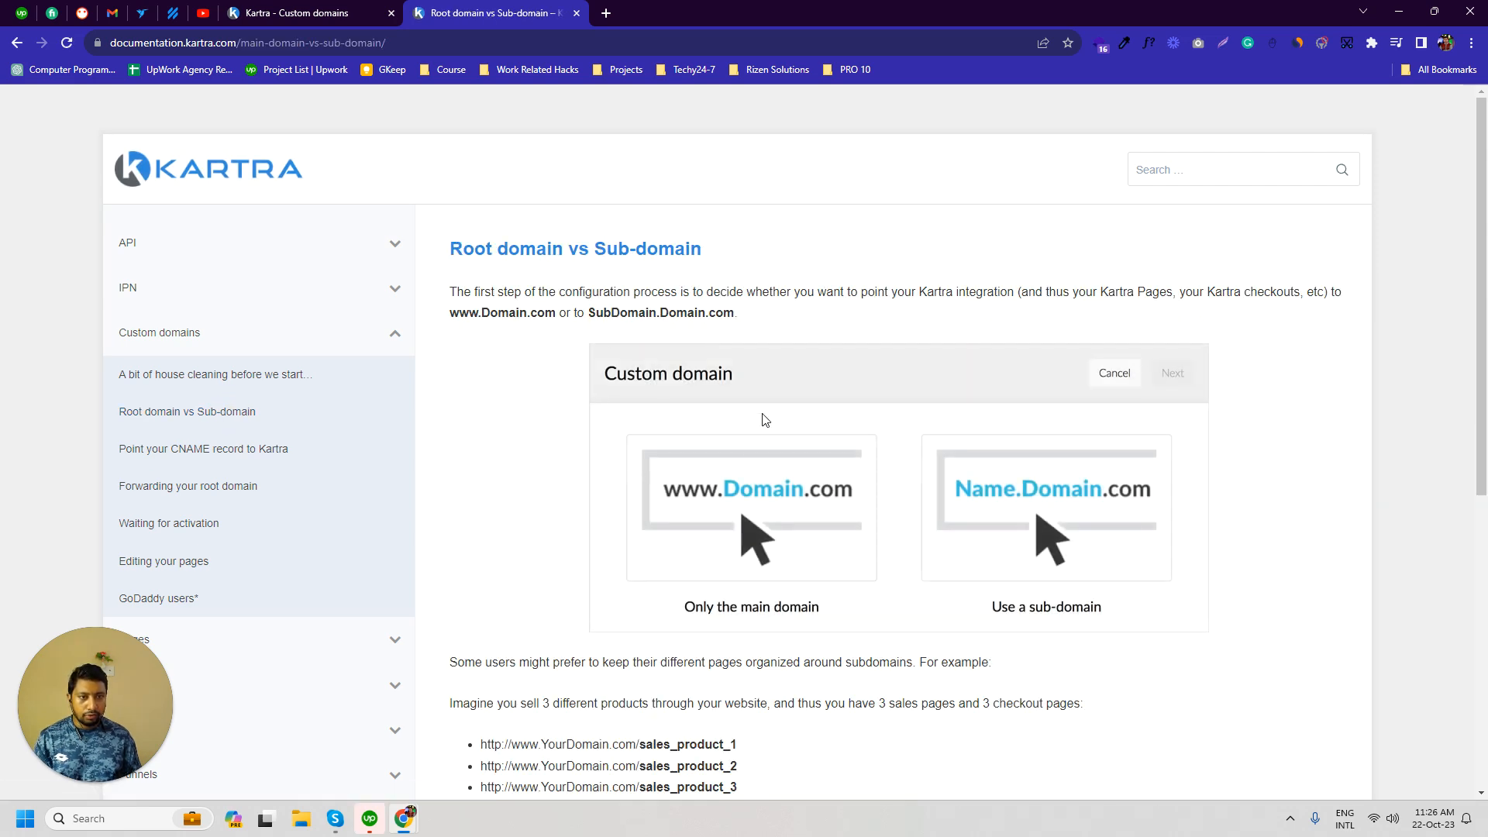
scroll(1186, 434, "down", 2)
scroll(698, 548, "down", 3)
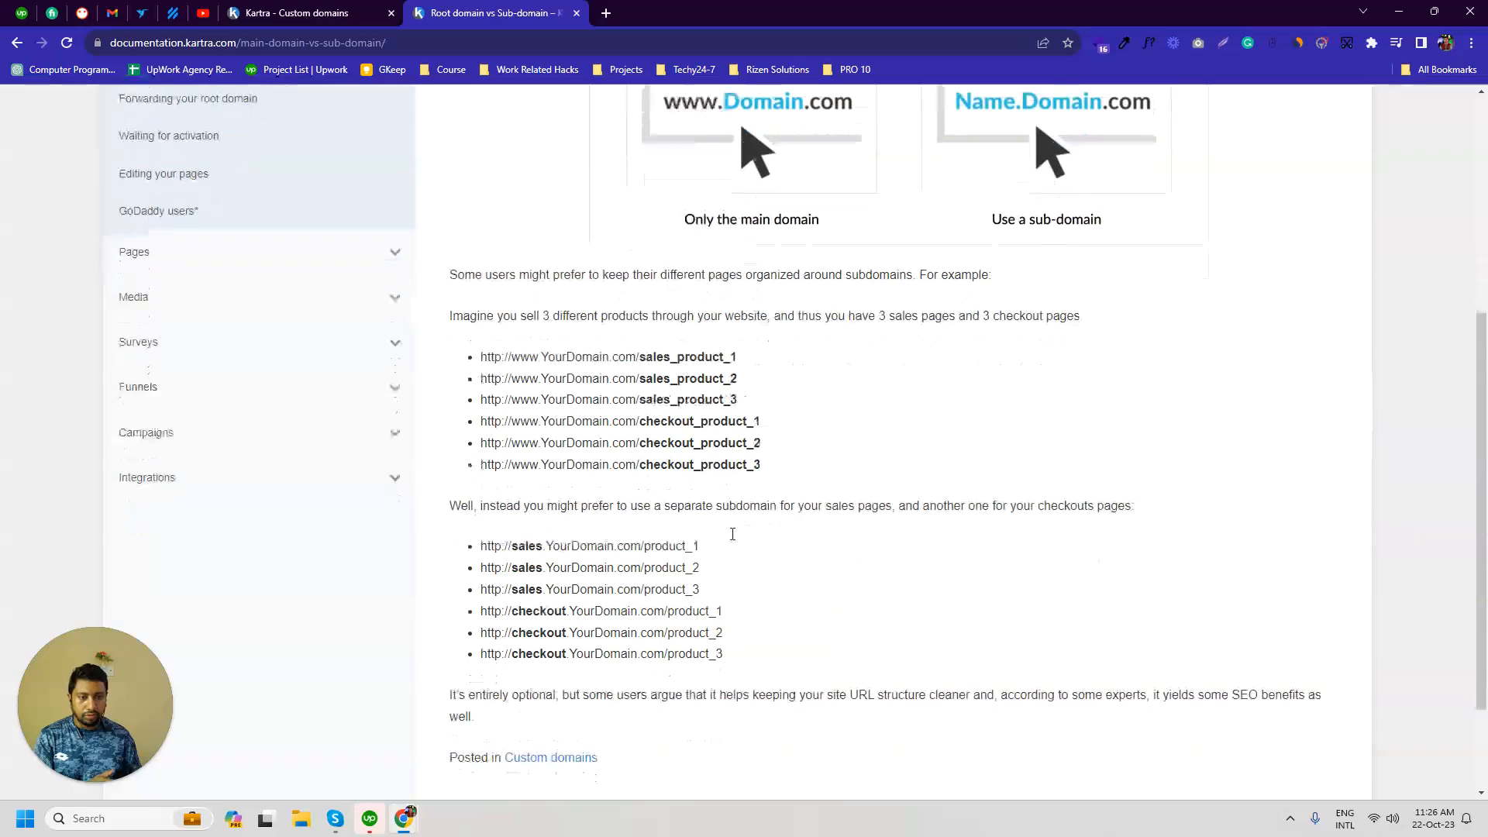
scroll(748, 584, "down", 2)
scroll(353, 333, "up", 7)
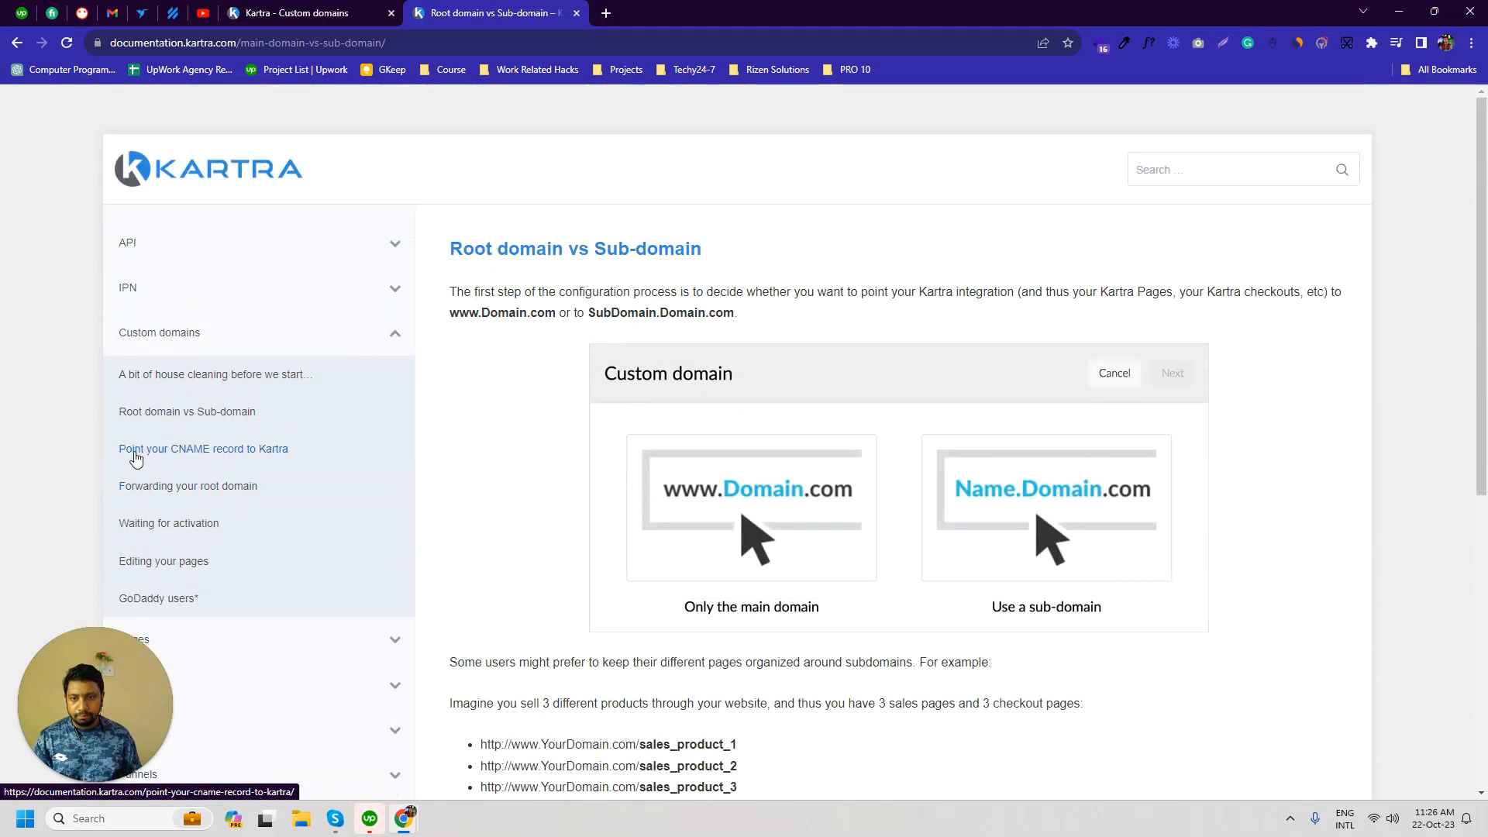
Step: Read the Point your CNAME record to Kartra article, examining the username.kartra.com target and the sample record
left_click(208, 455)
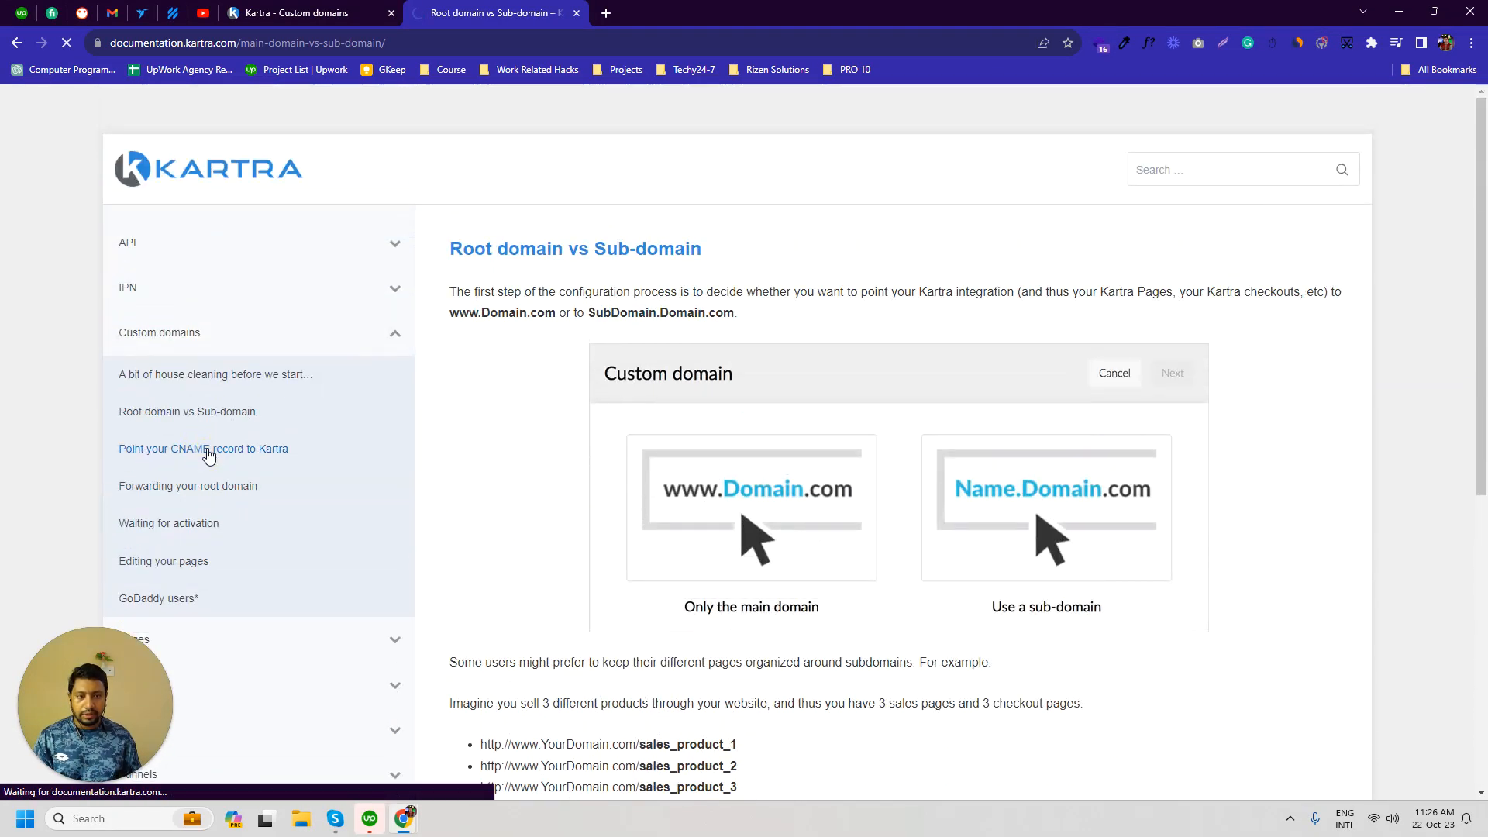
scroll(282, 434, "down", 2)
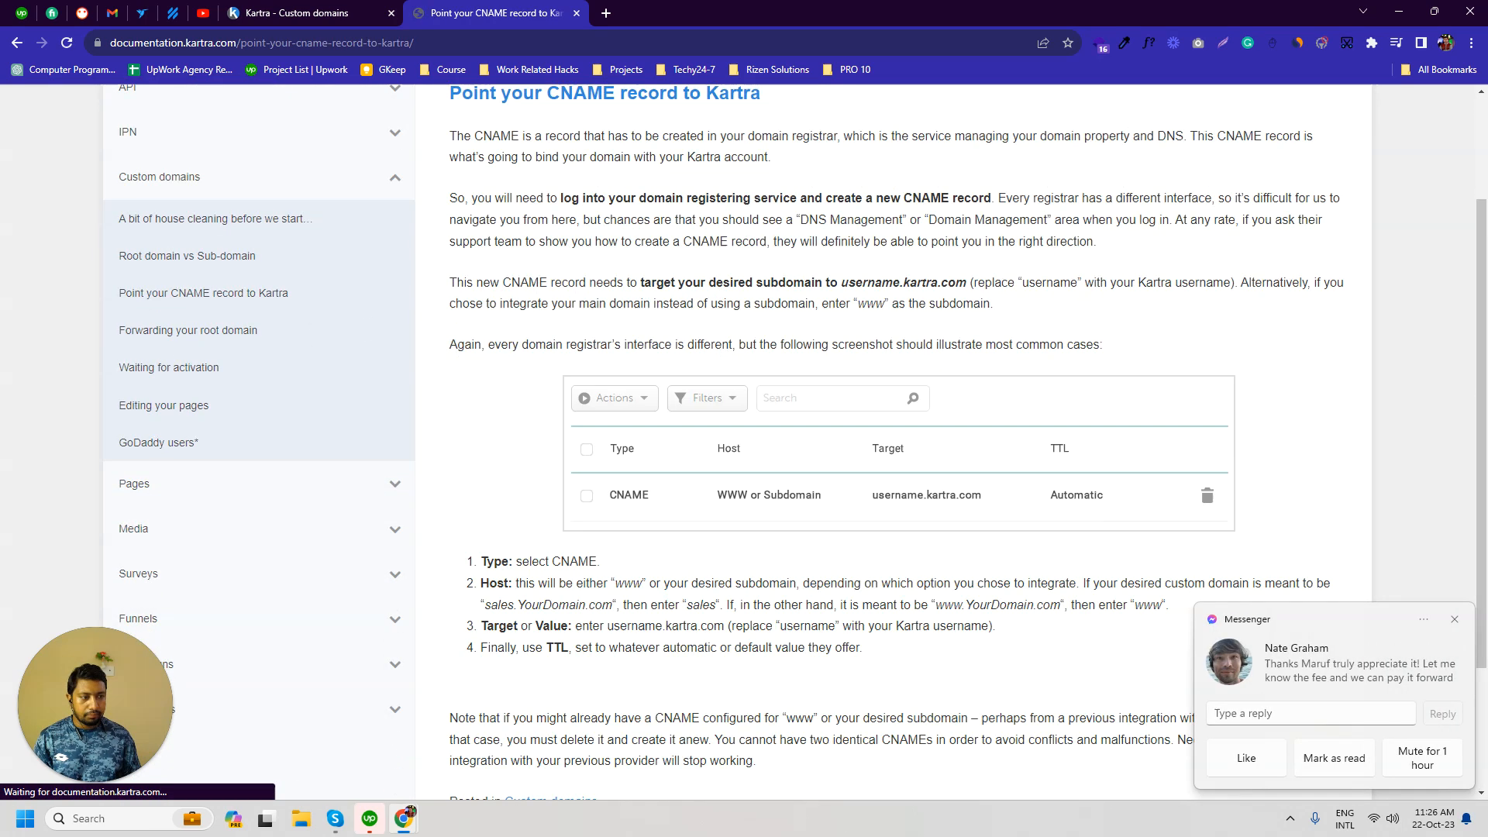
left_click(1455, 619)
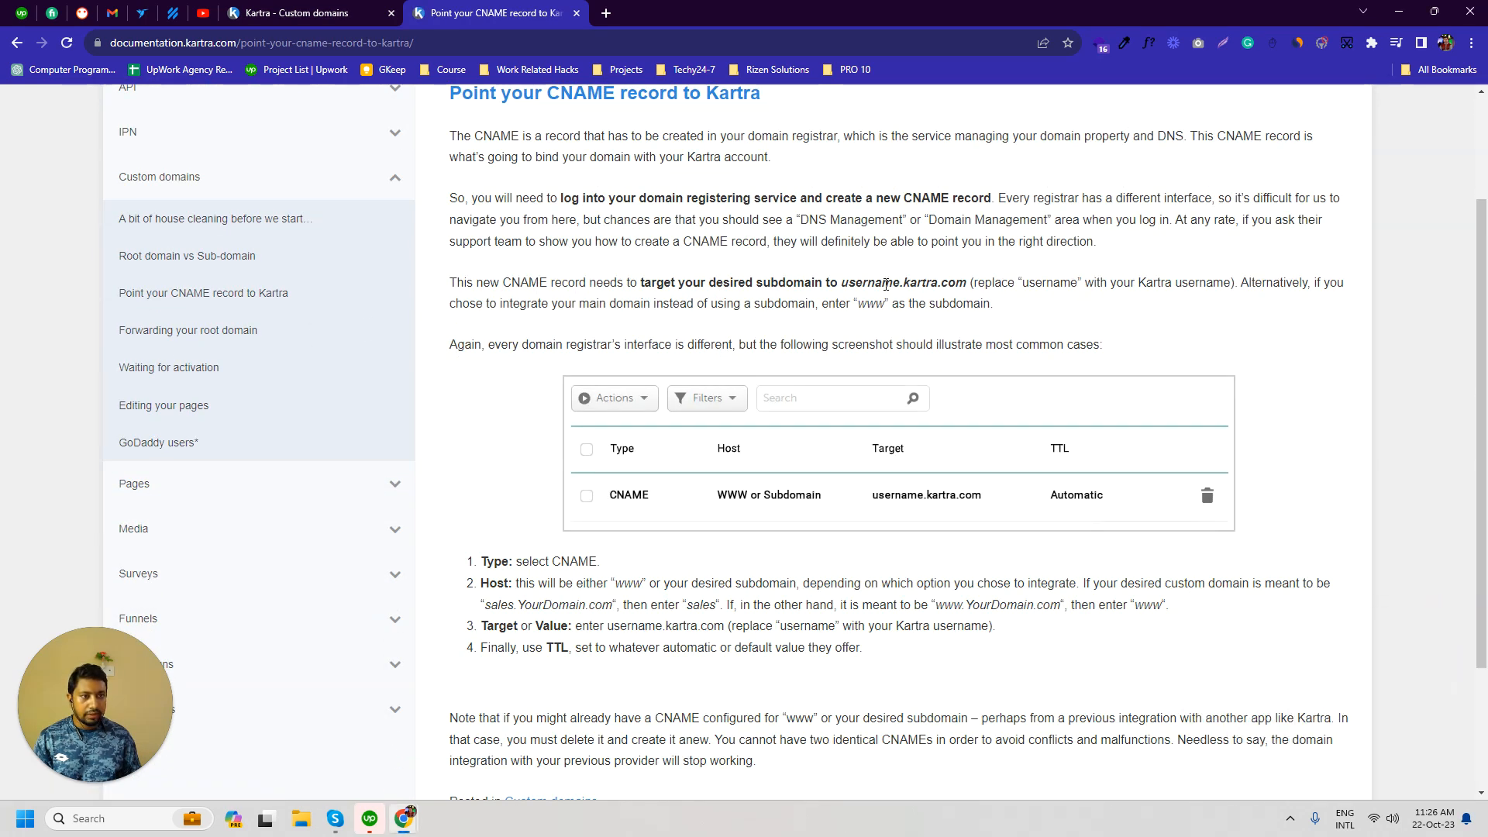
left_click_drag(743, 301, 955, 286)
left_click(840, 302)
left_click_drag(847, 280, 878, 281)
left_click(851, 280)
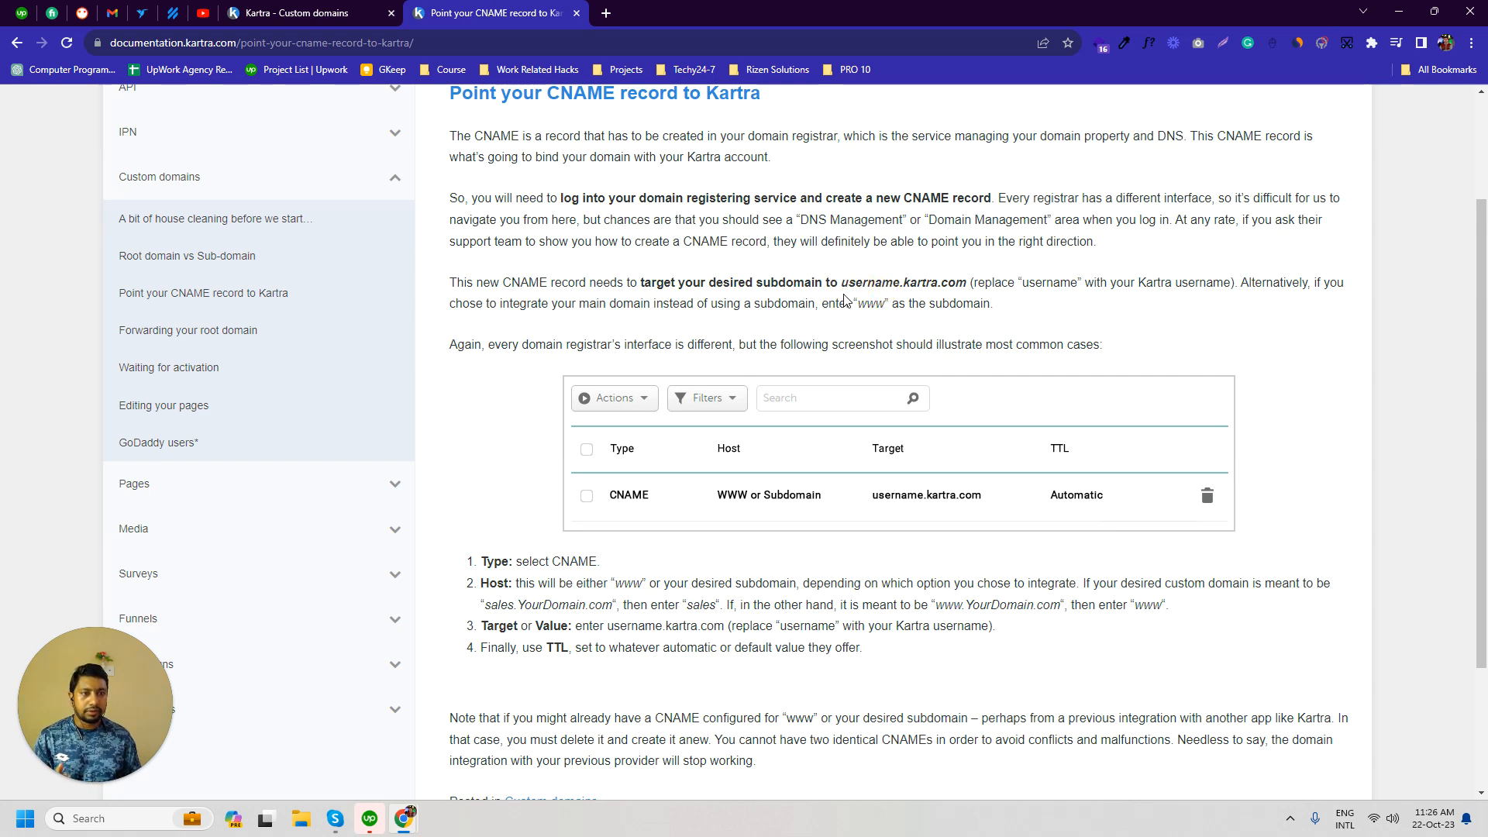
left_click_drag(843, 282, 966, 295)
left_click(899, 283)
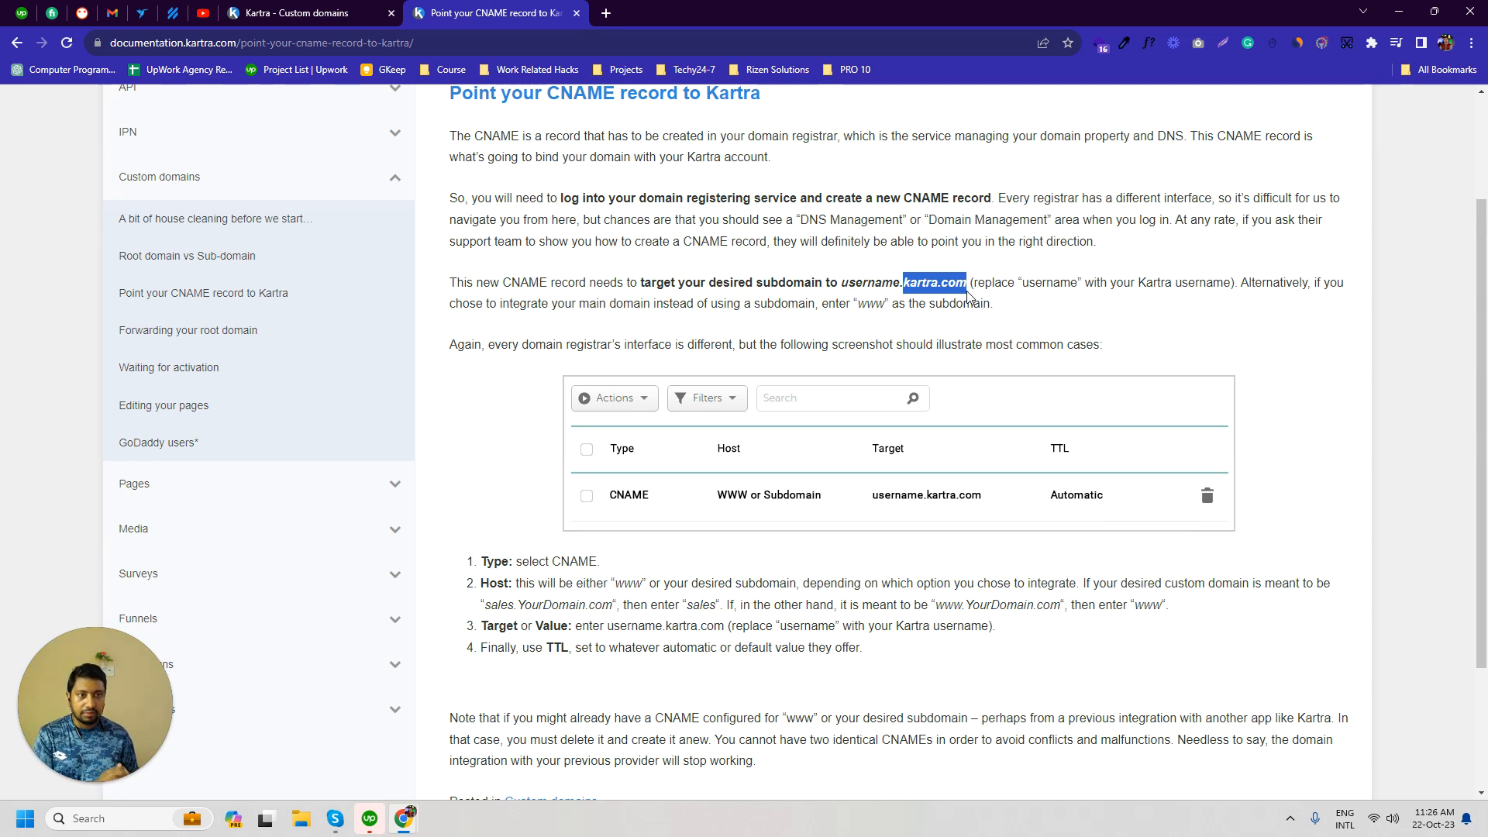
left_click_drag(843, 284, 902, 282)
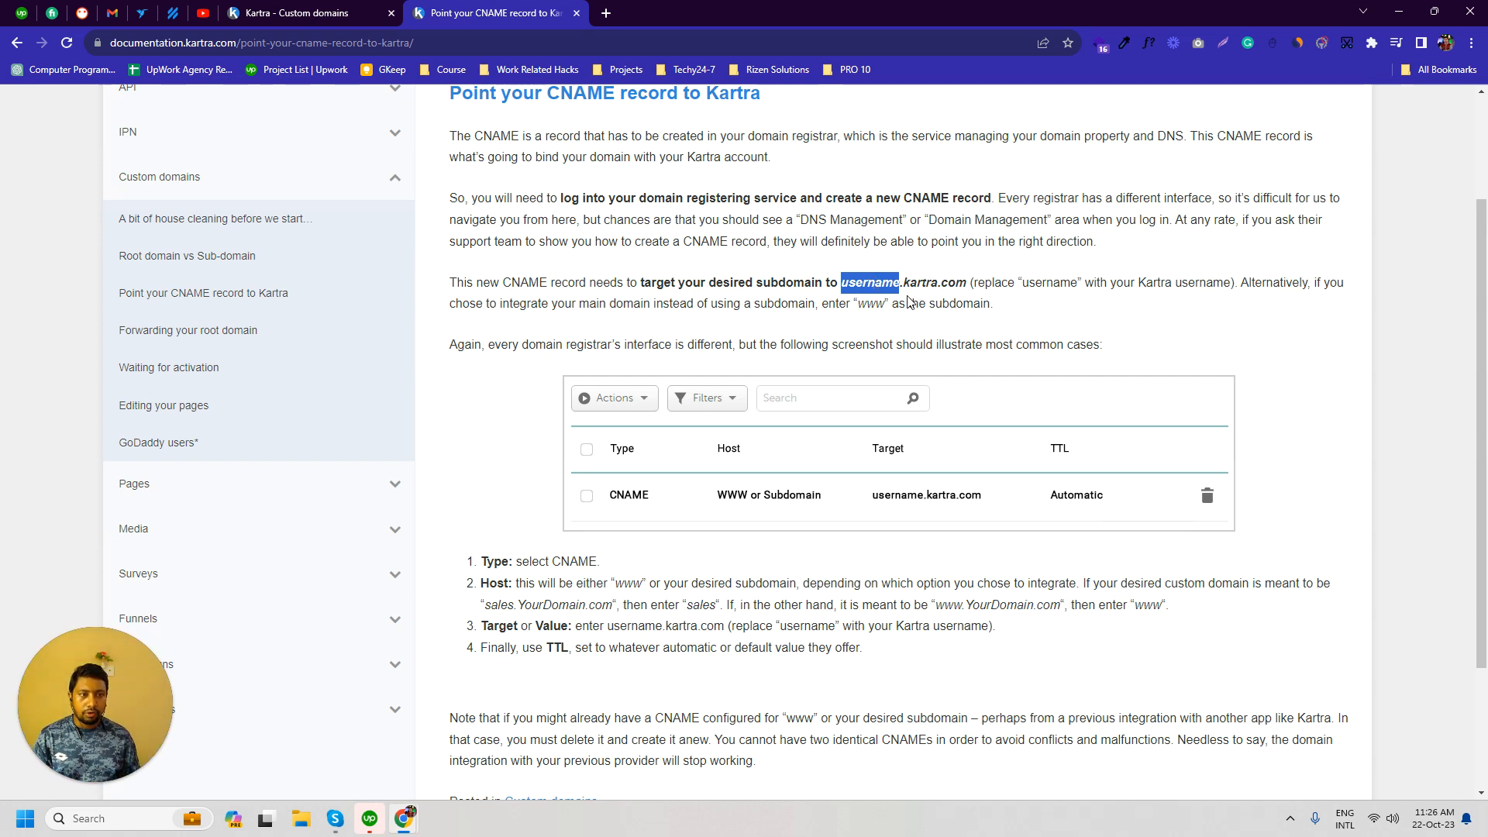
left_click(898, 303)
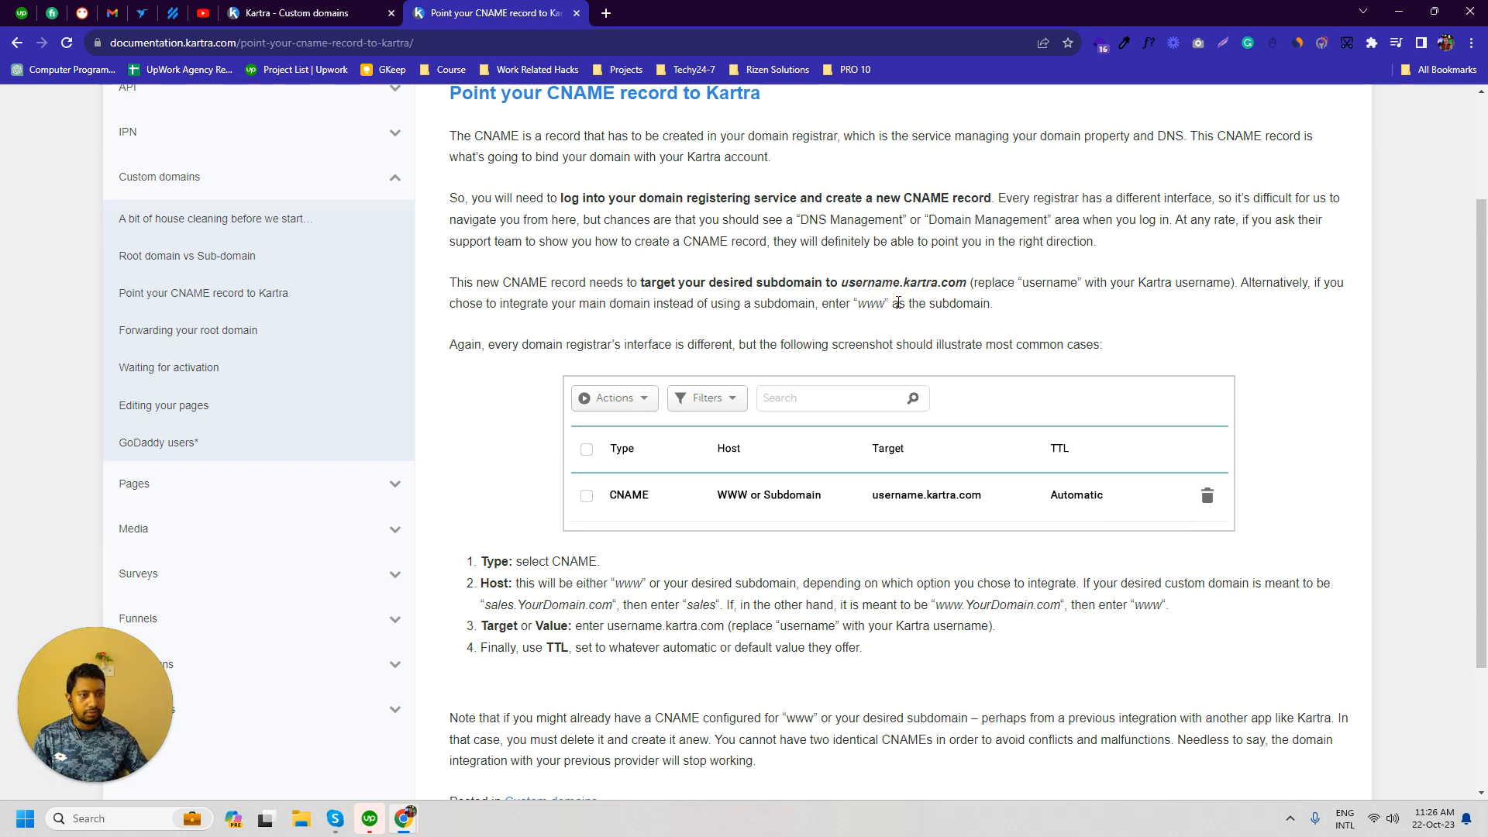
left_click_drag(842, 286, 900, 284)
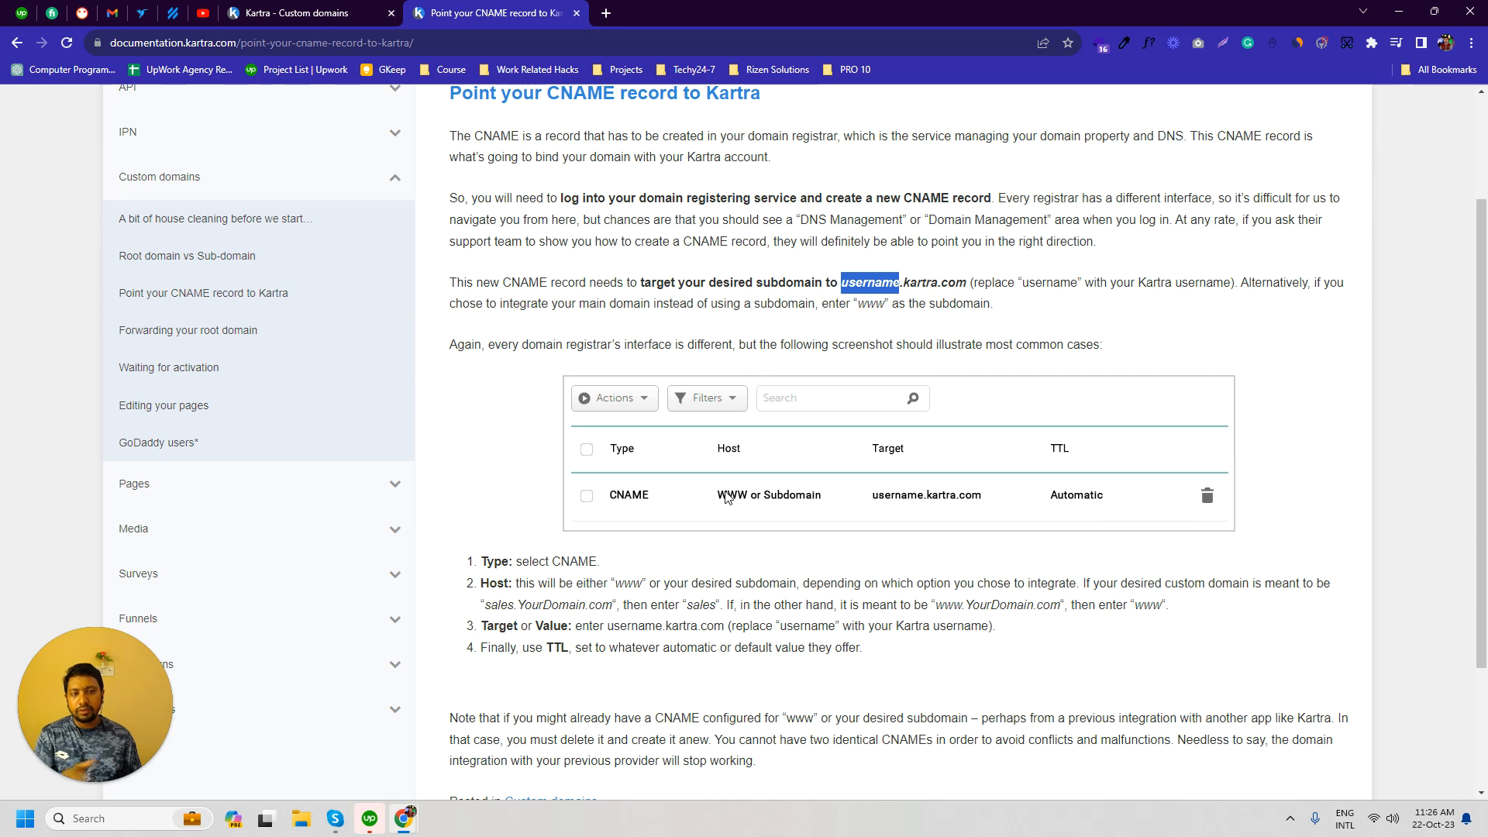
left_click_drag(884, 496, 980, 490)
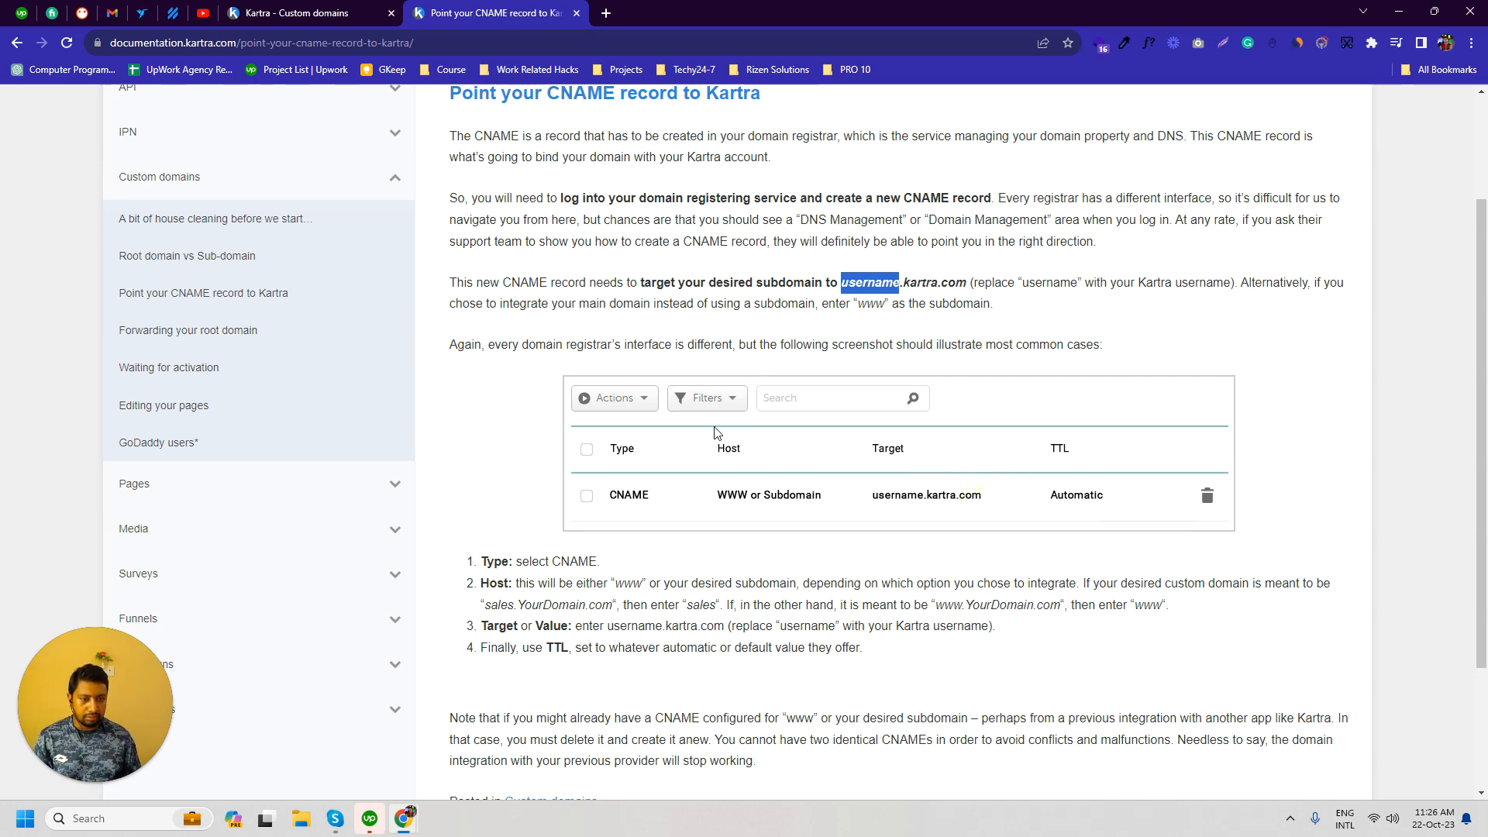
scroll(378, 435, "down", 4)
scroll(326, 387, "up", 3)
Step: Open the GoDaddy users article and review which domain formats work with the generic and workaround setups
left_click(171, 427)
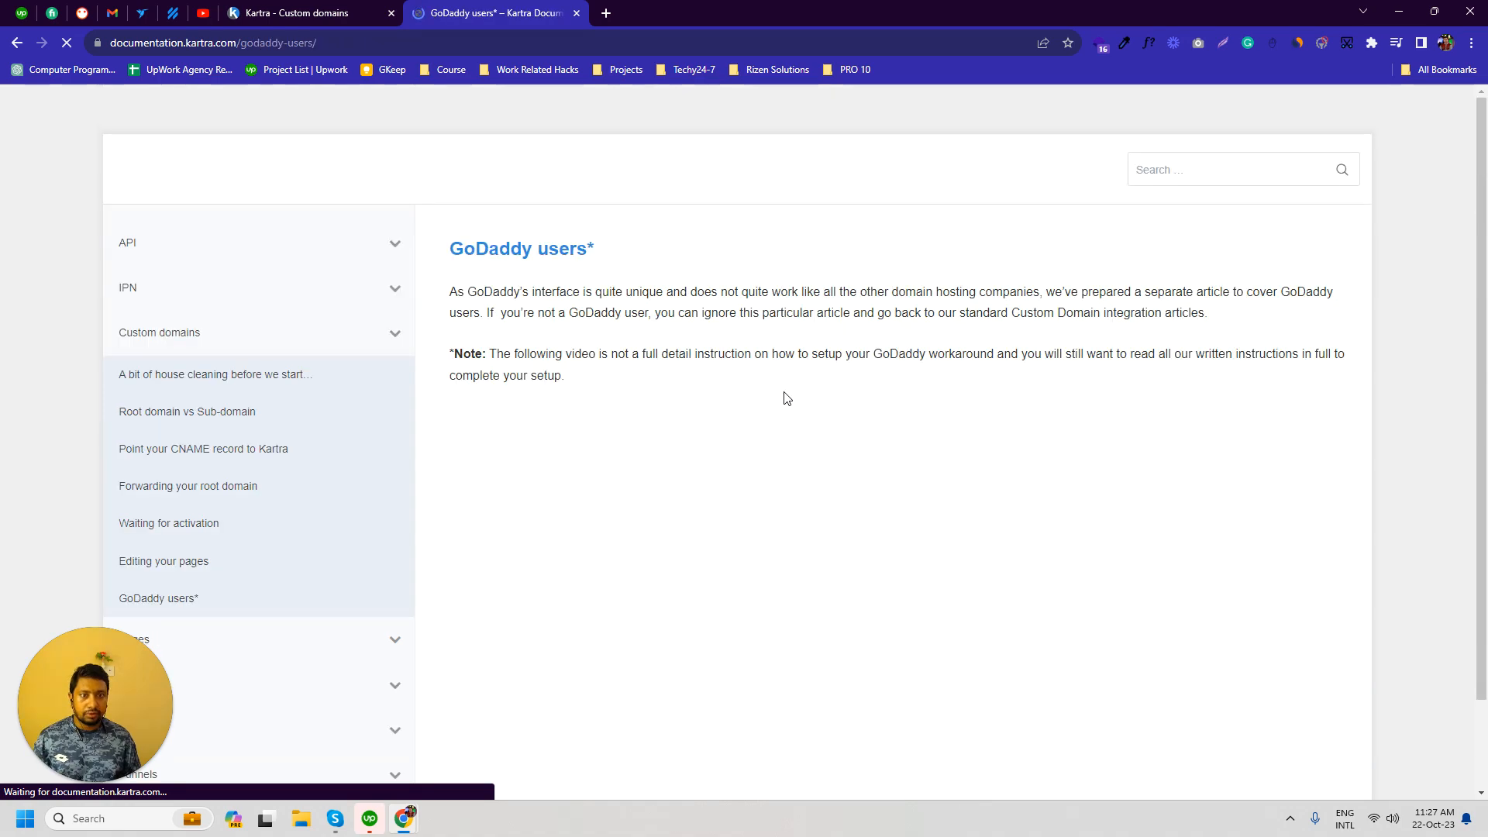
scroll(620, 365, "down", 12)
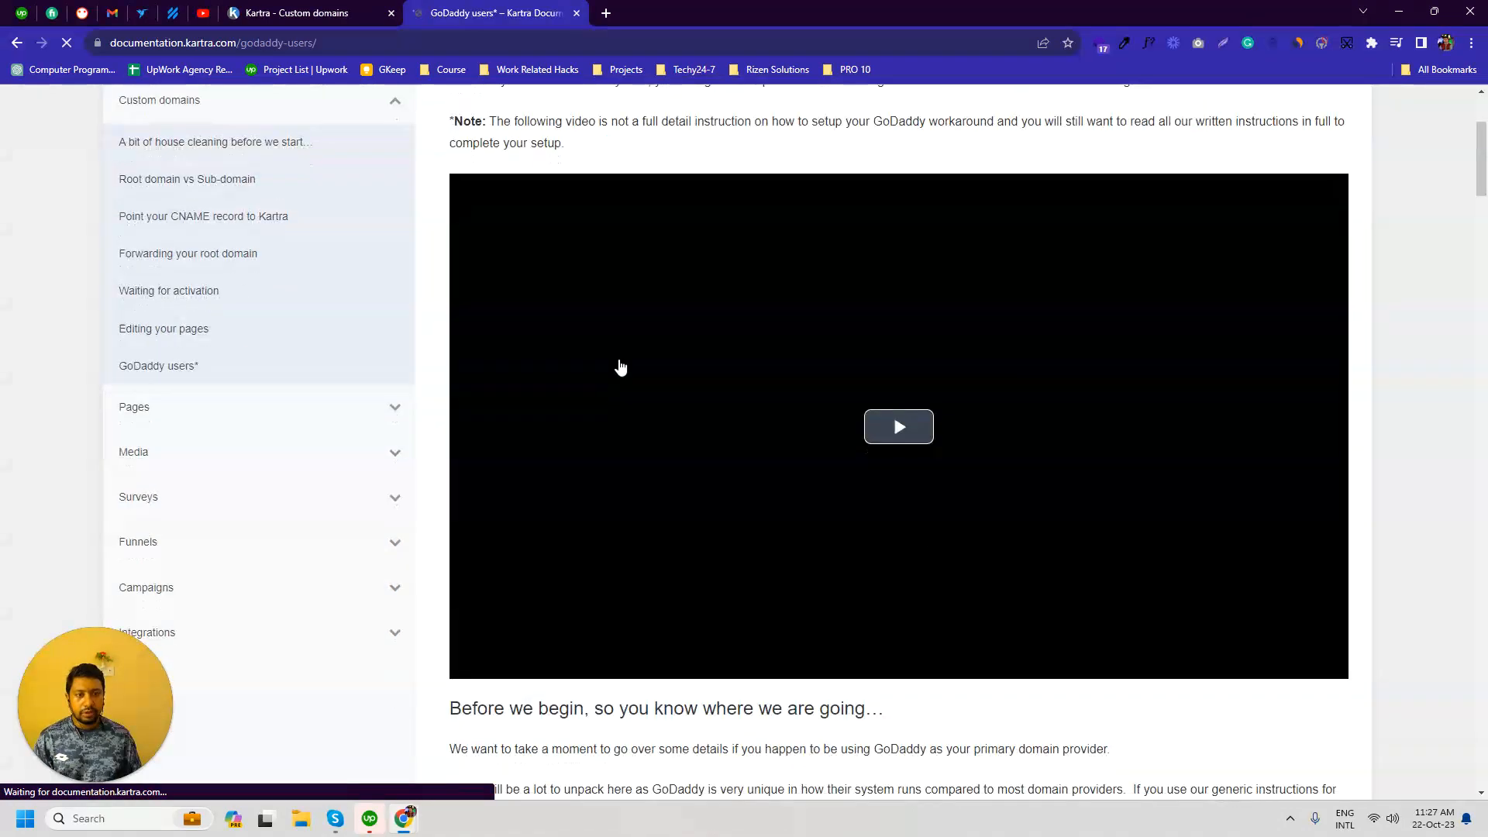
scroll(701, 295, "up", 3)
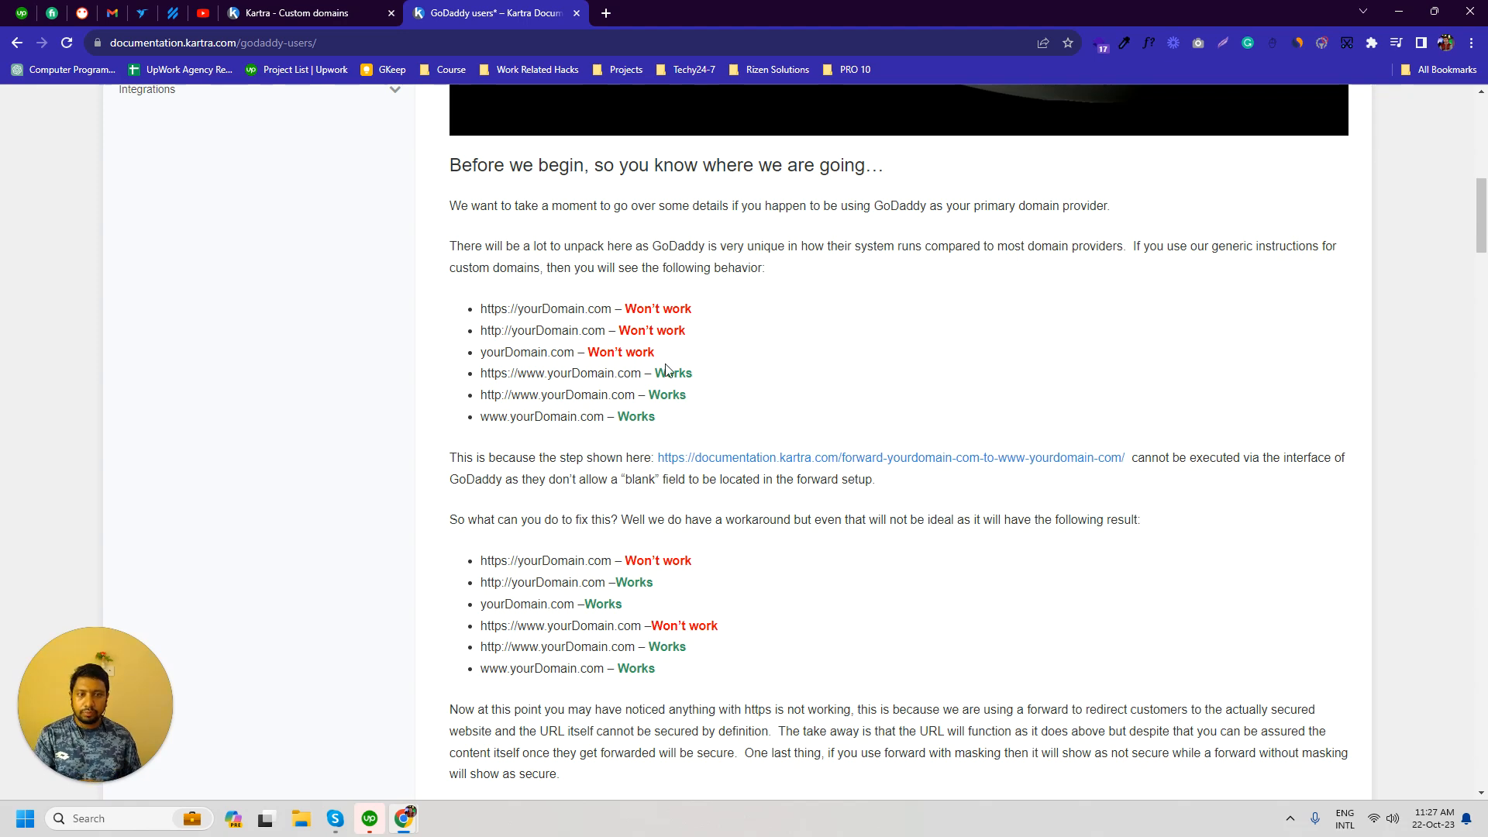
scroll(659, 375, "down", 10)
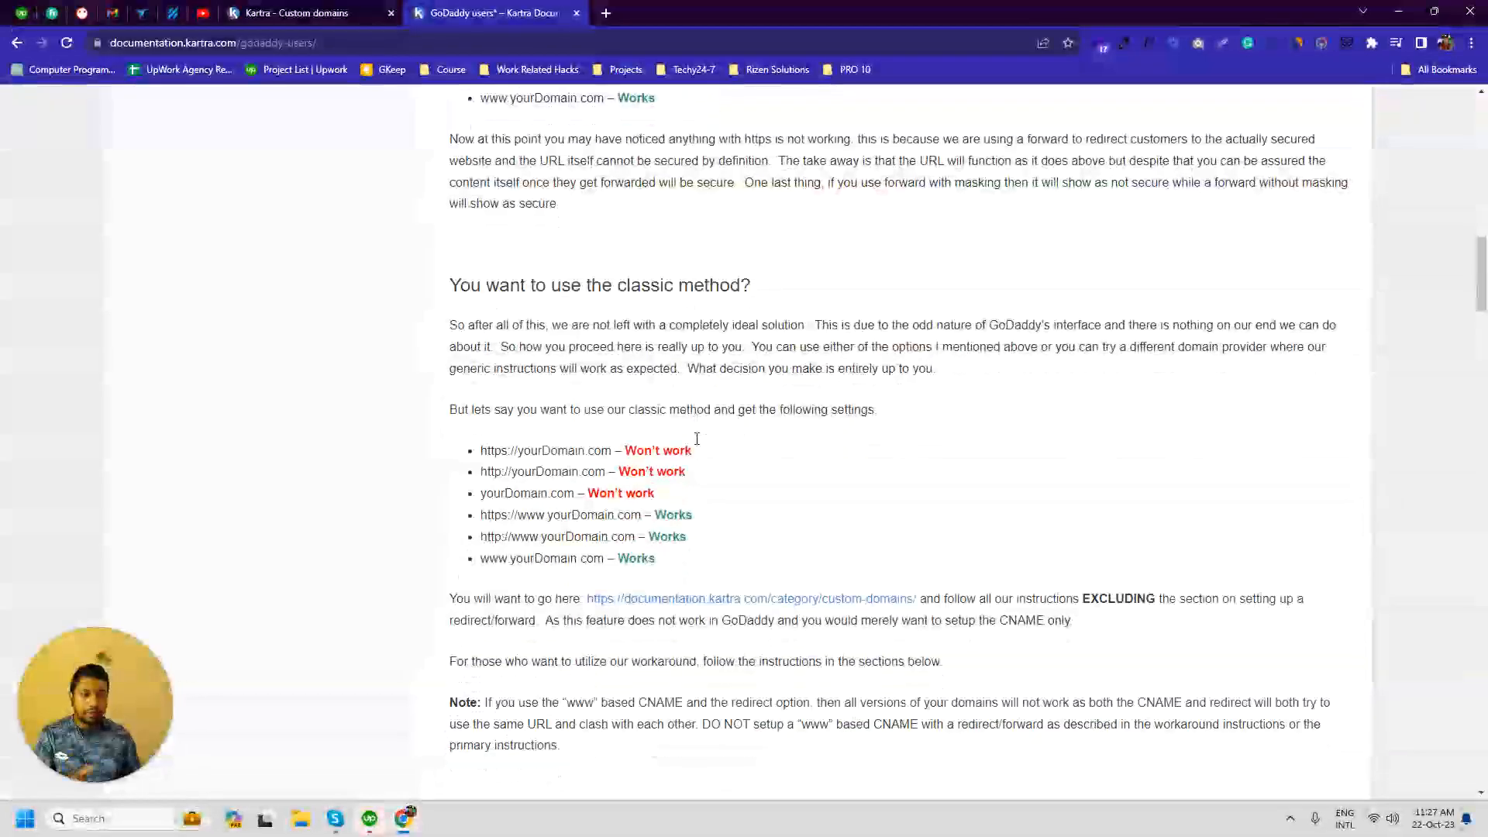
scroll(826, 535, "up", 10)
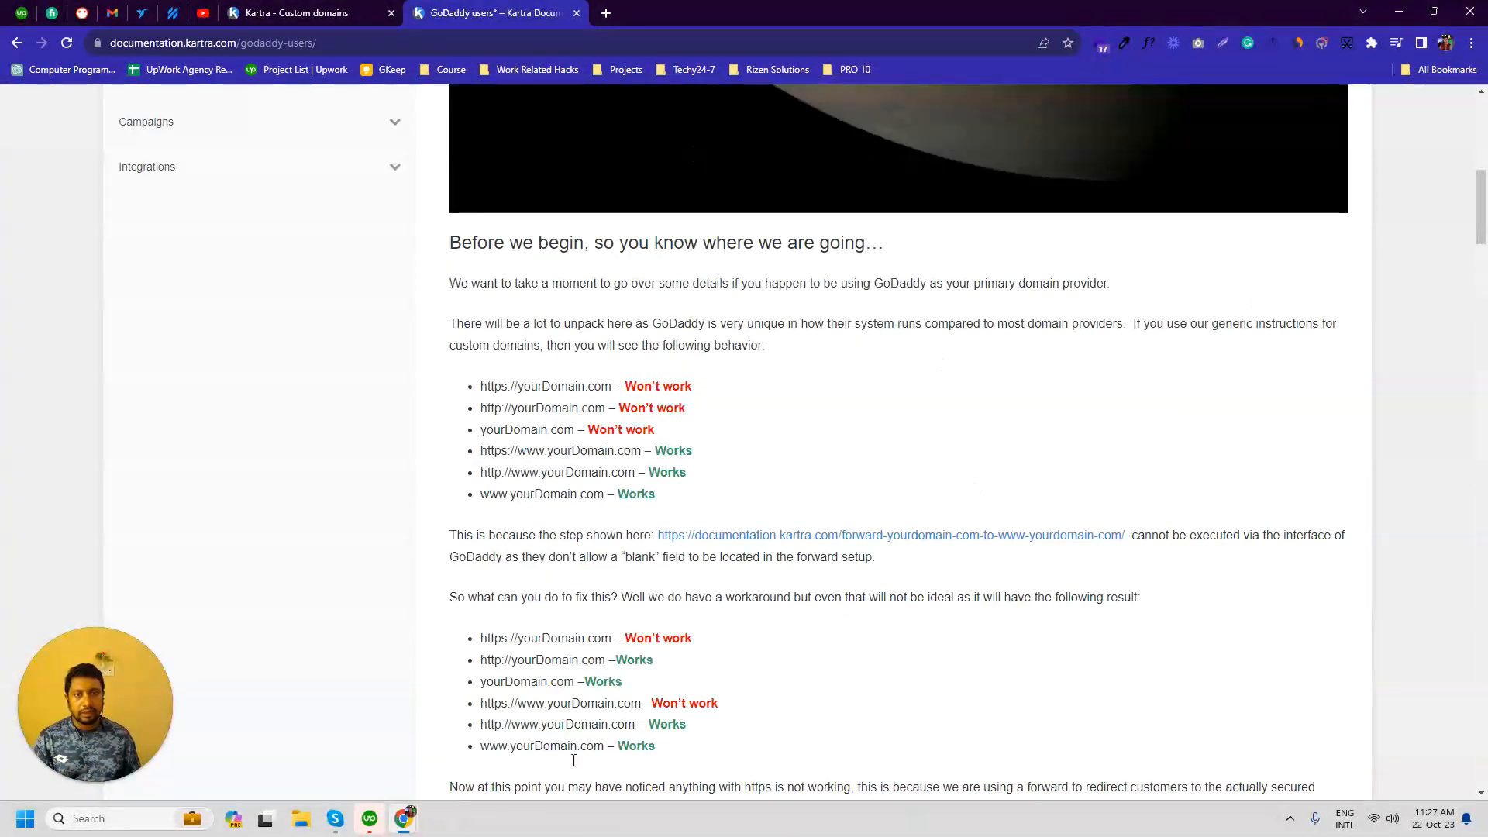
Step: Return to Kartra's custom domain dialog, continue to the index and 404 page settings, and check the index URL's protocol options
left_click(299, 11)
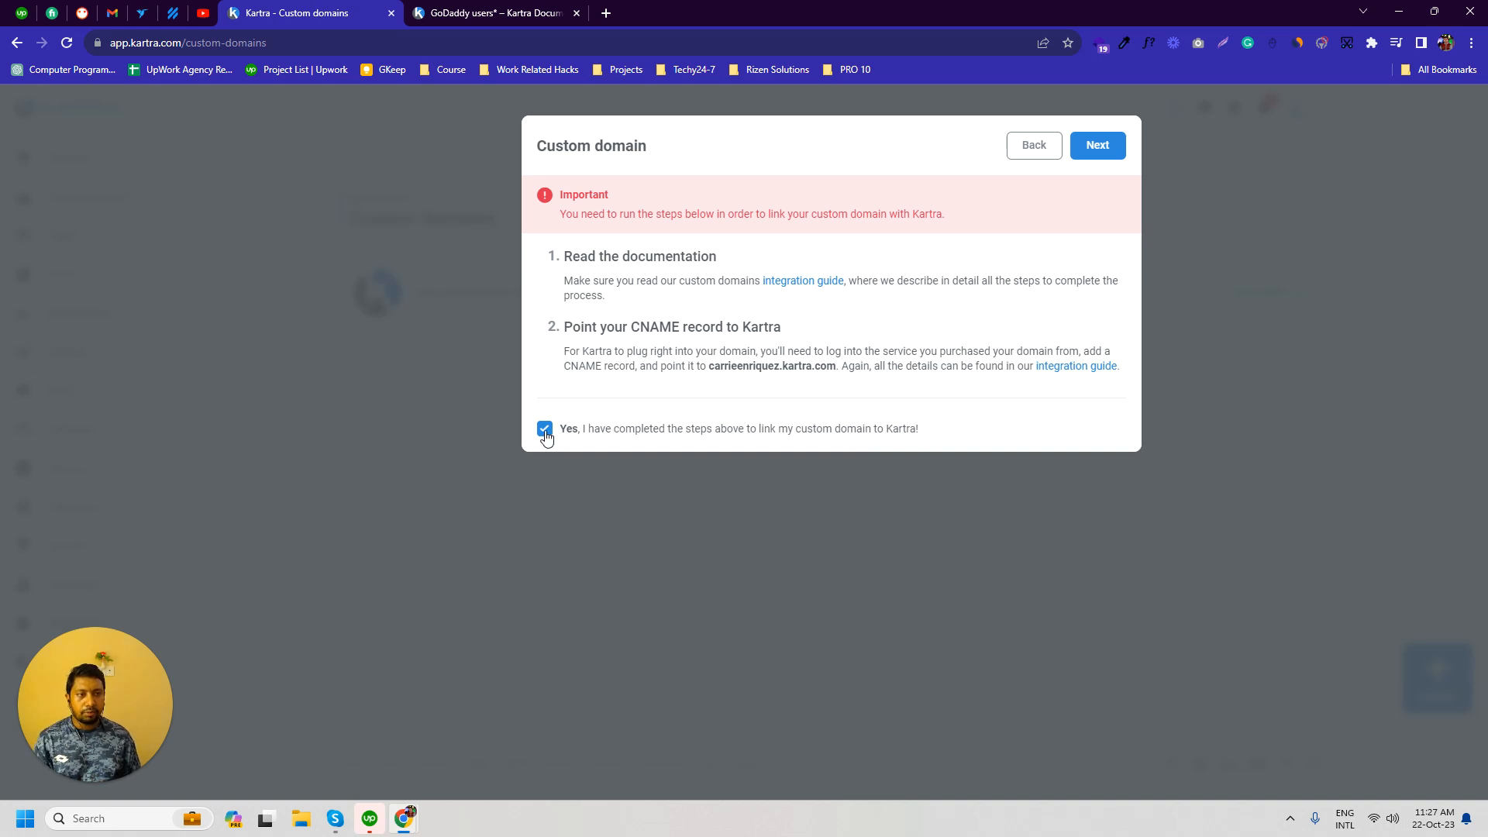
left_click(1099, 144)
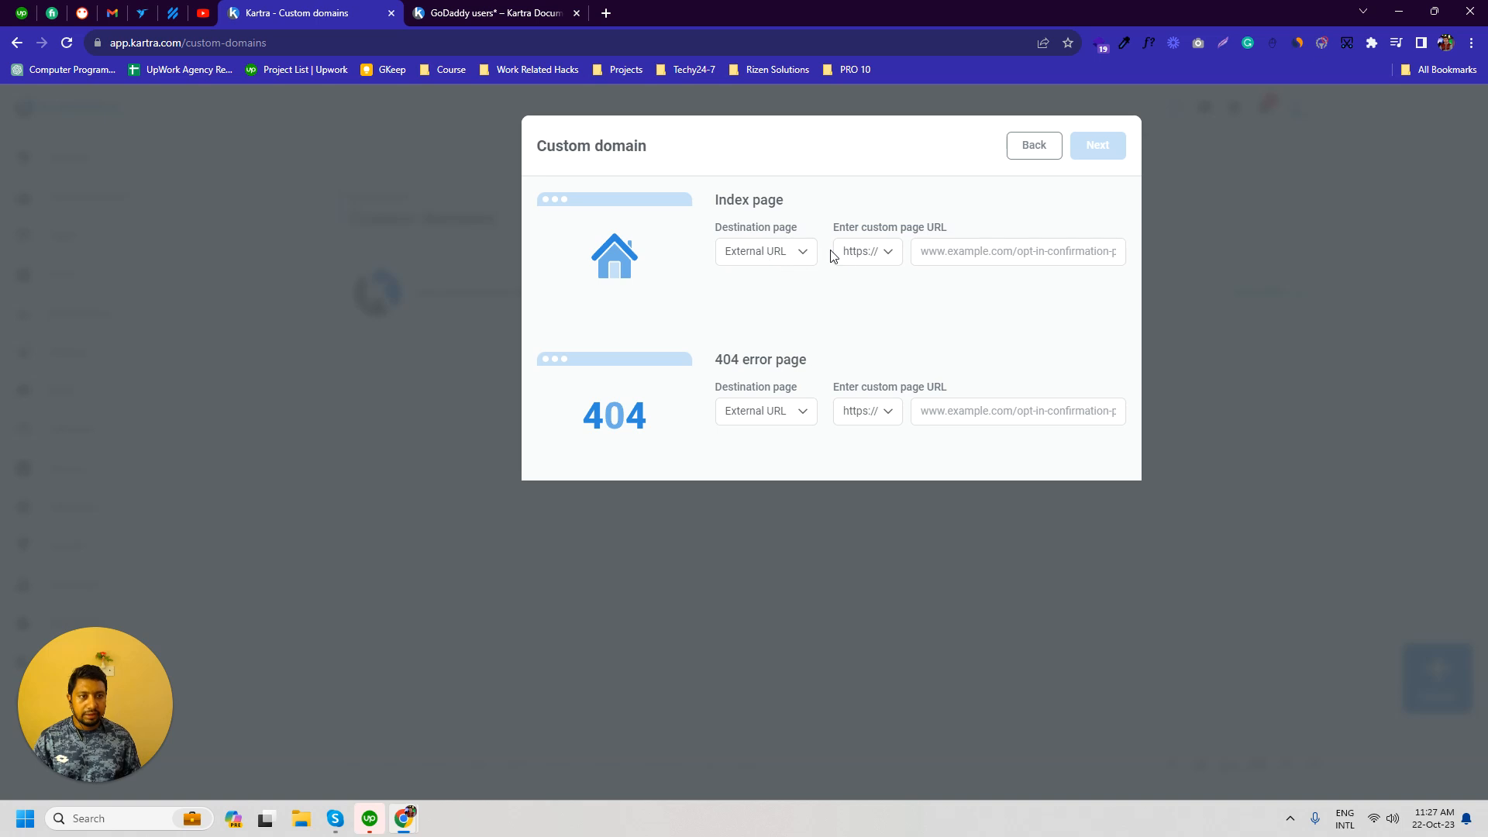
left_click(891, 253)
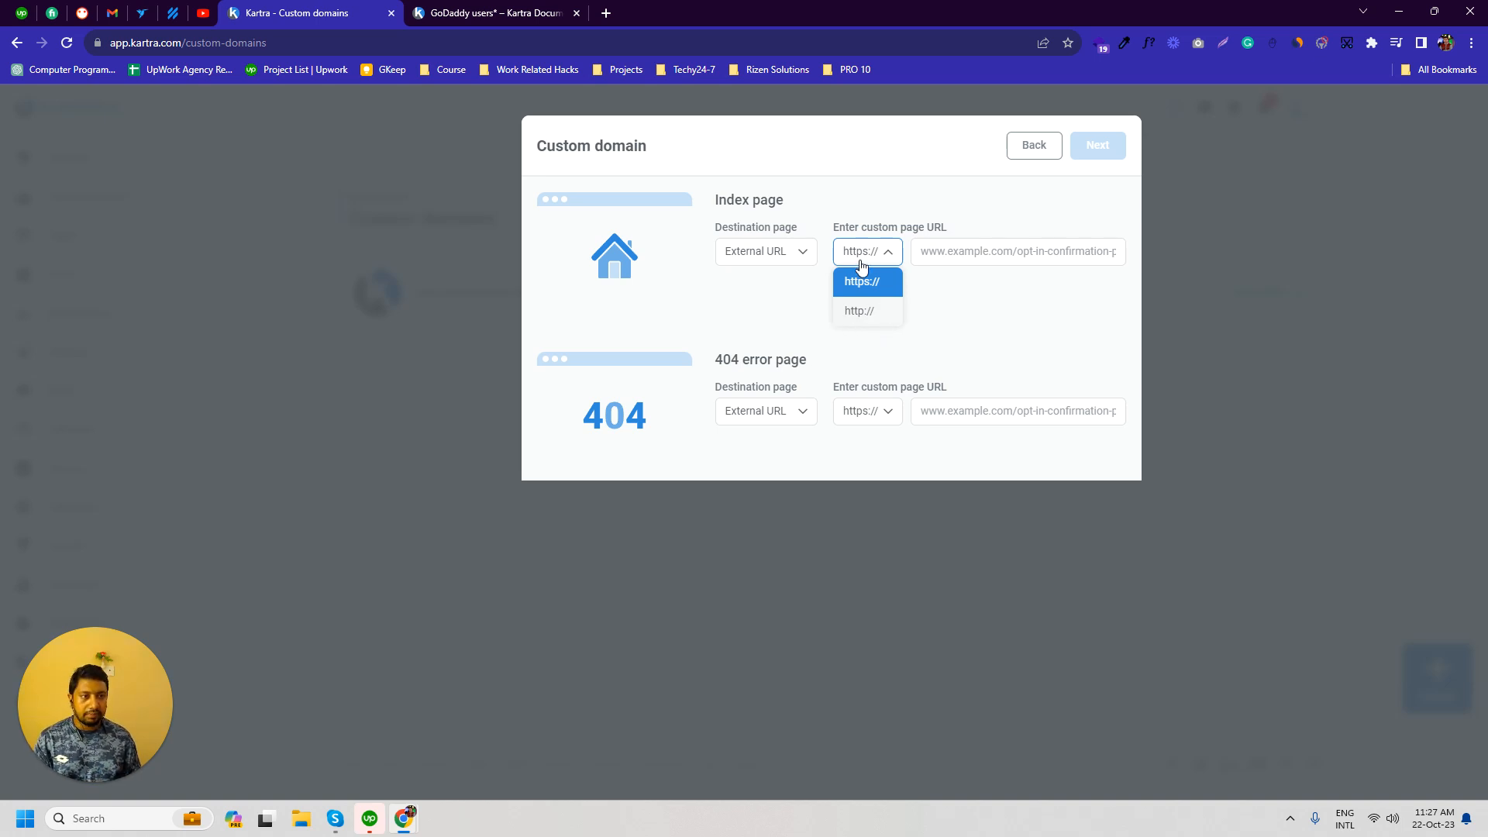
left_click(956, 248)
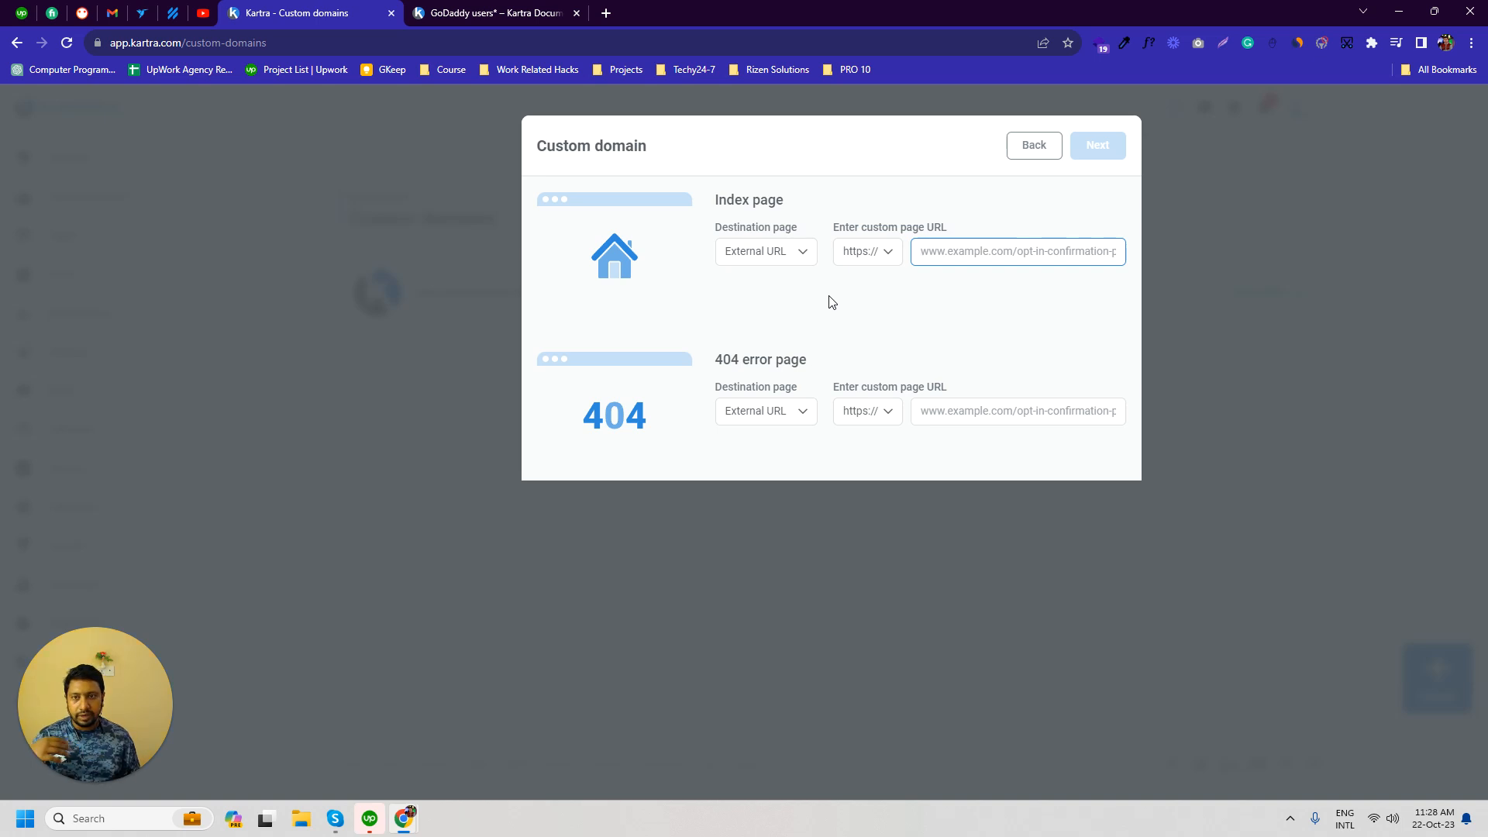
Step: Set the index page's destination to a Kartra page, using the account's existing named site and its DONE: HOME page
left_click(783, 262)
left_click(742, 310)
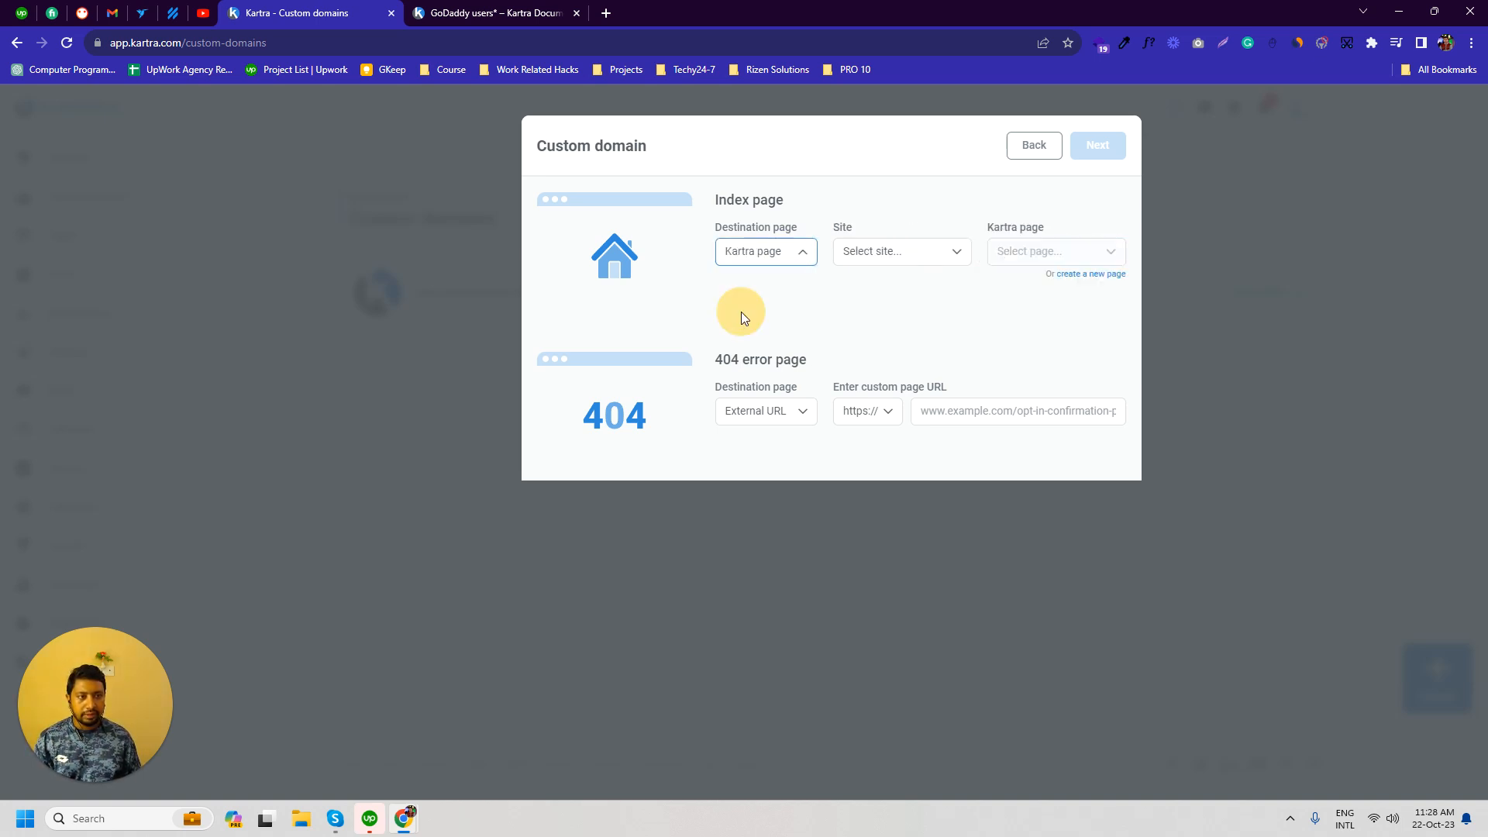
left_click(869, 255)
left_click(872, 339)
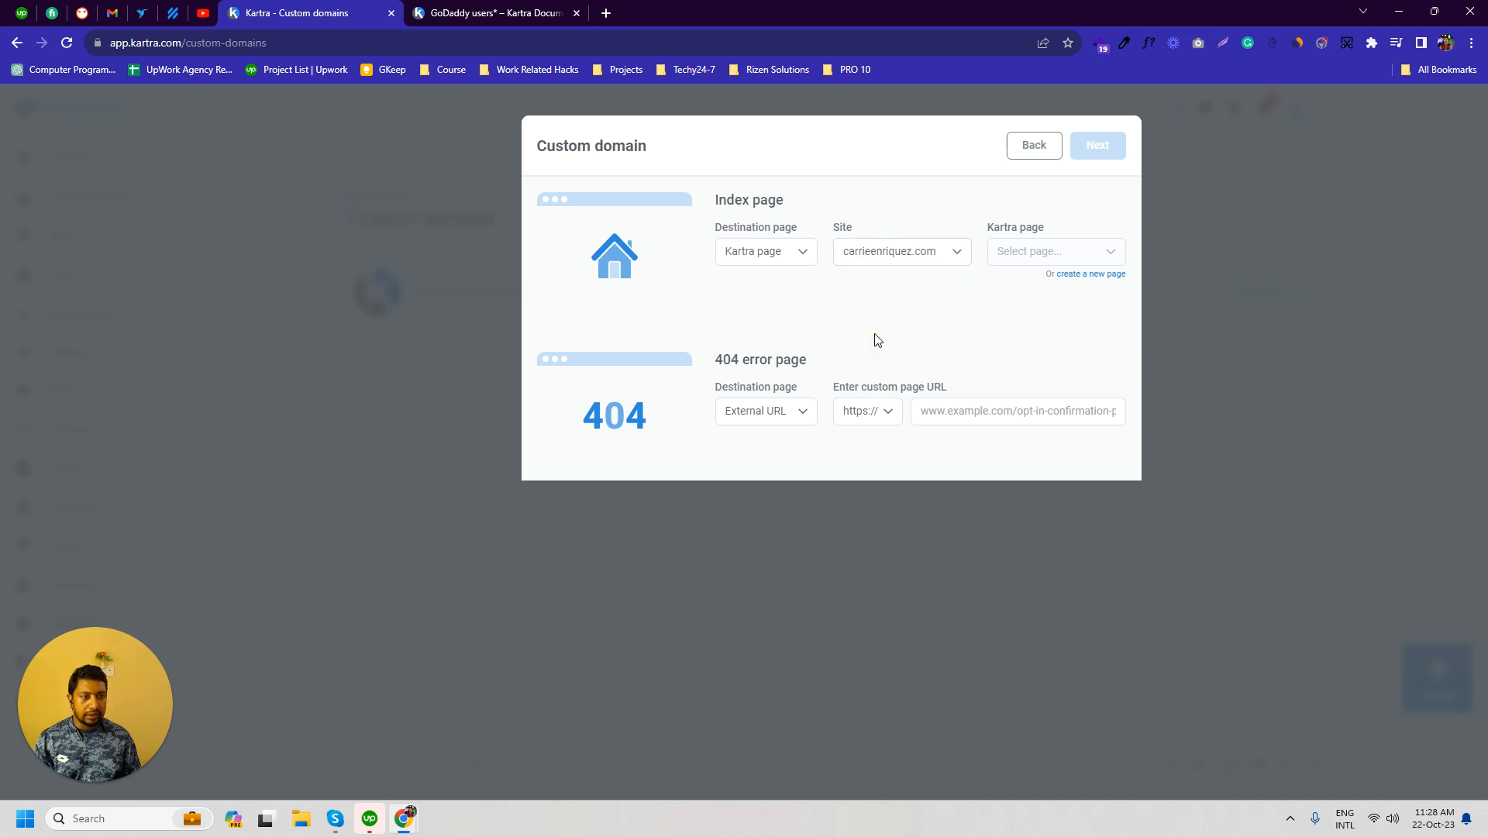
left_click(1056, 257)
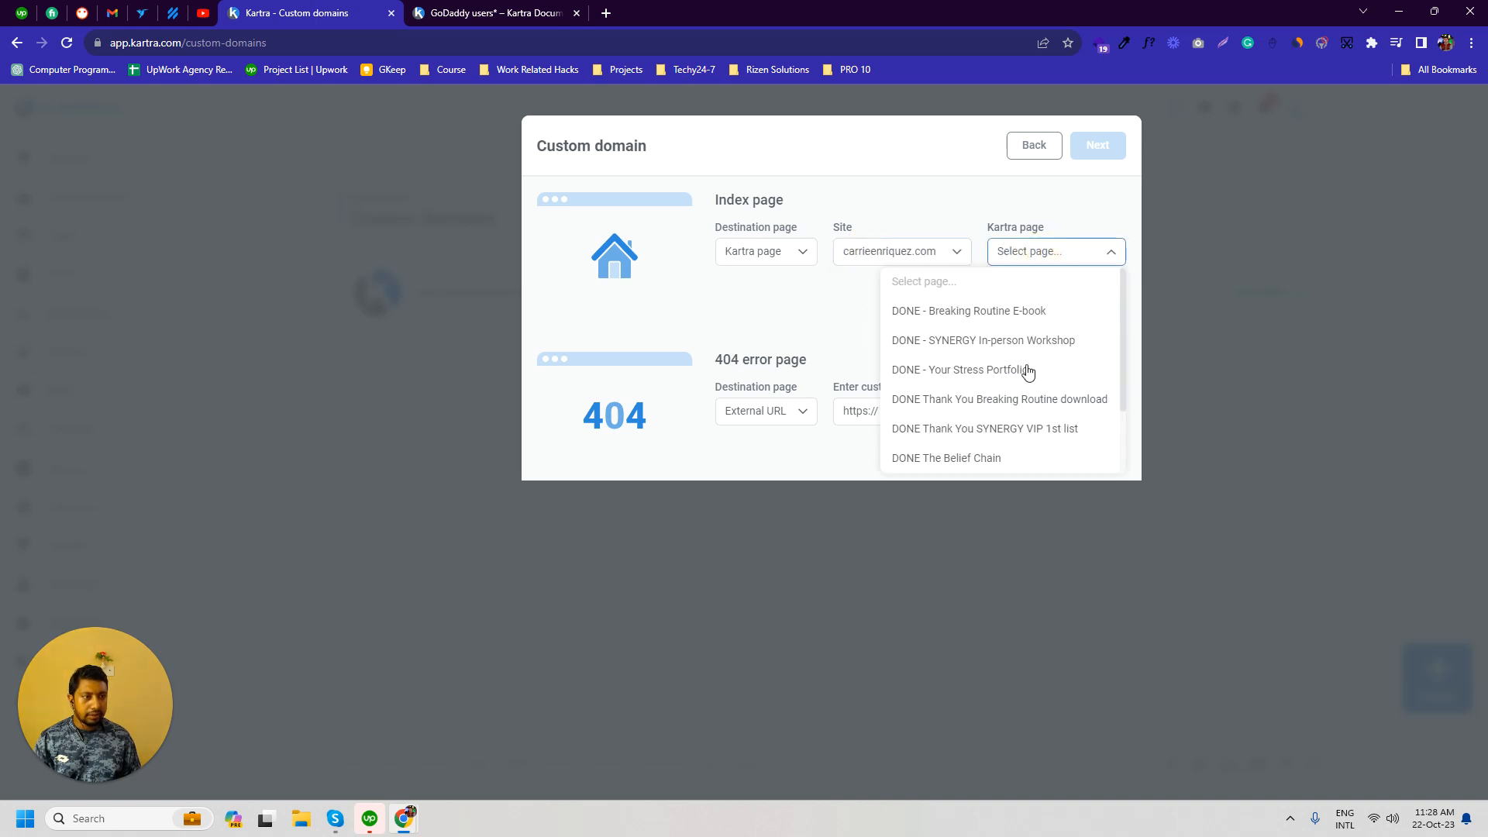
scroll(1012, 421, "down", 1)
left_click(938, 428)
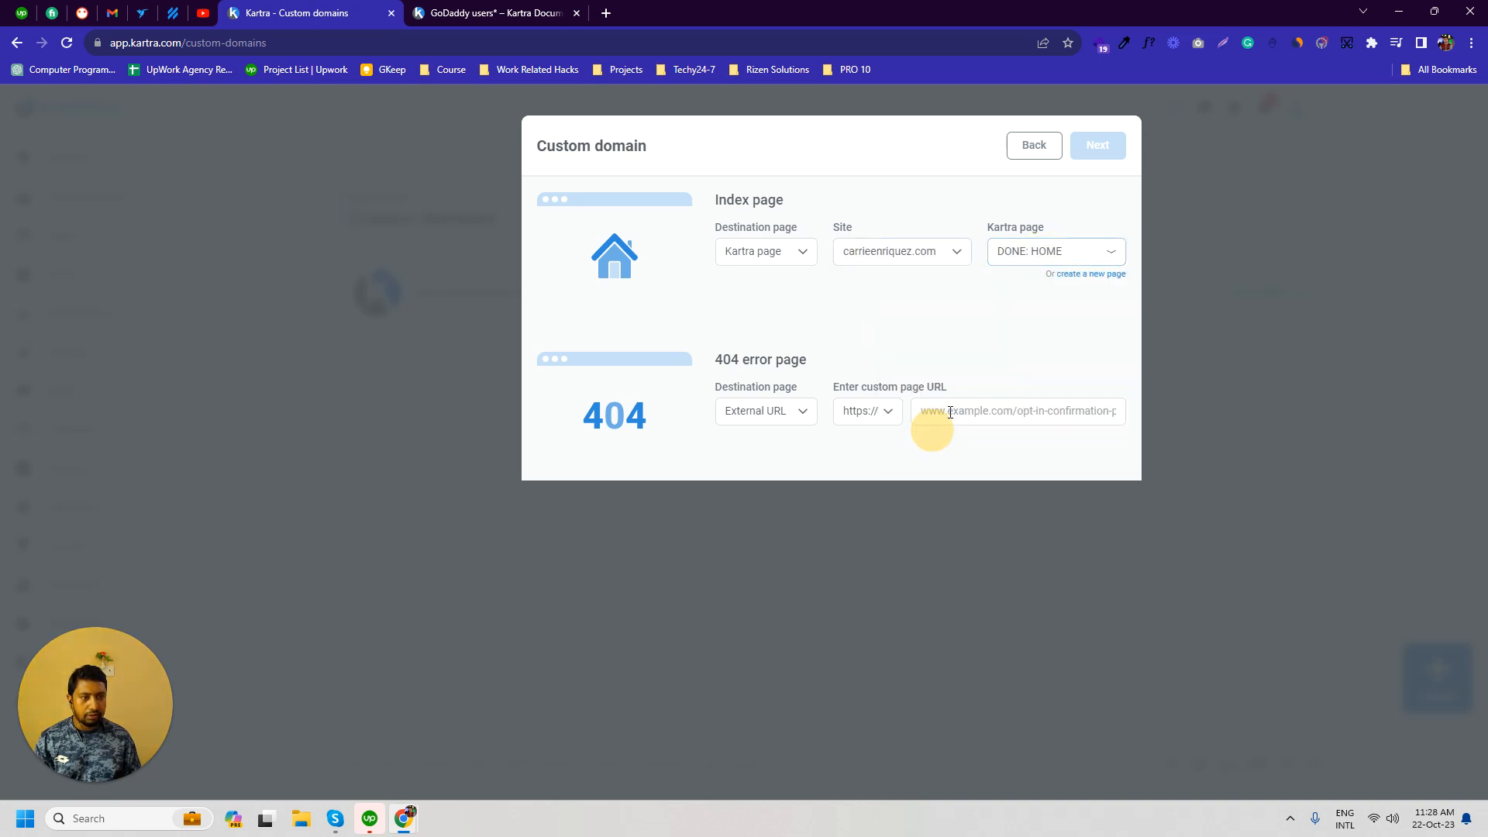
Step: Set the 404 error page's destination to a Kartra page, using the same named site and its DONE: HOME page
left_click(758, 423)
left_click(758, 467)
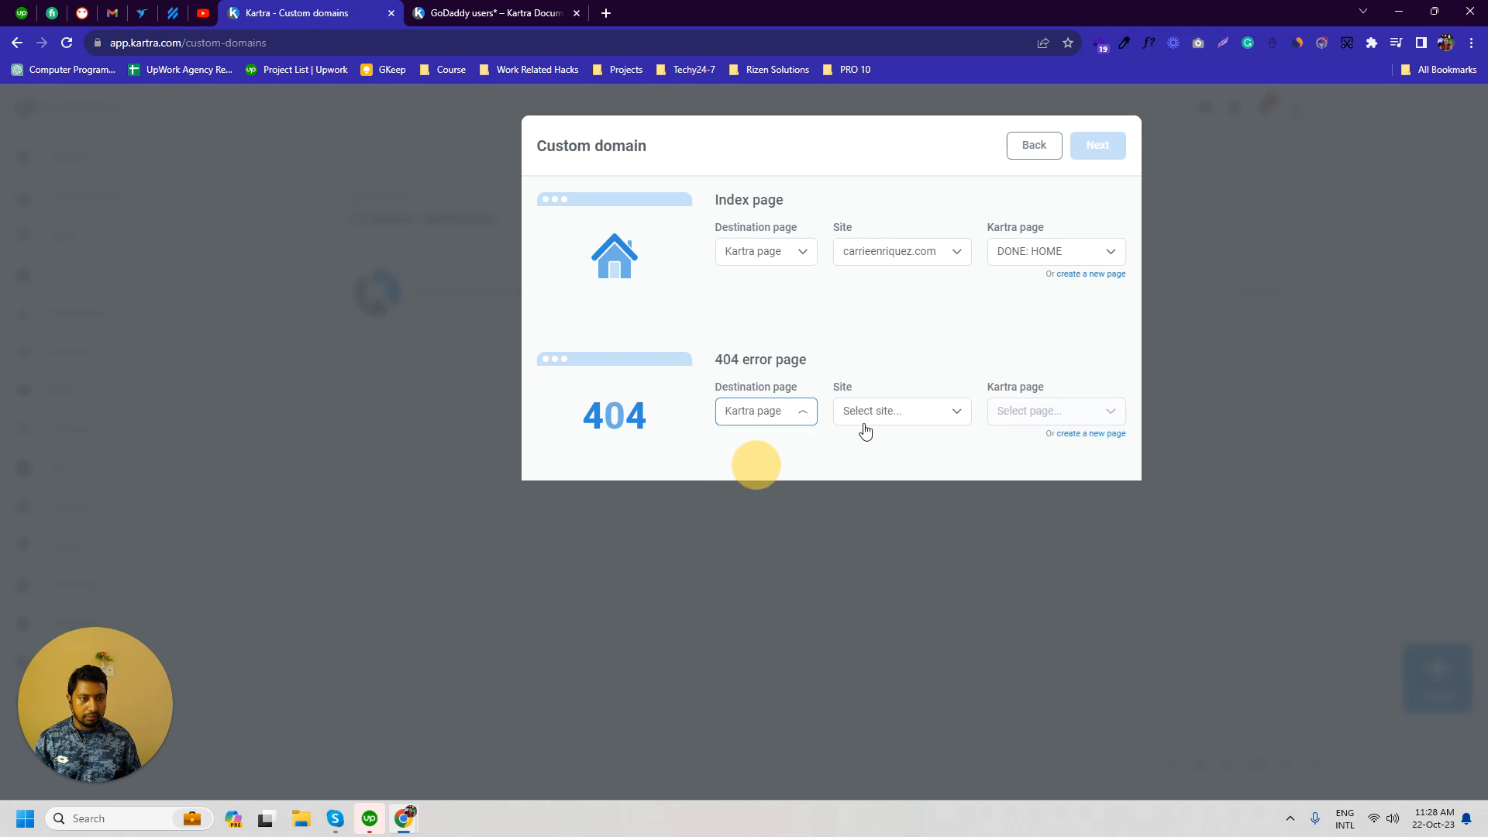
left_click(863, 410)
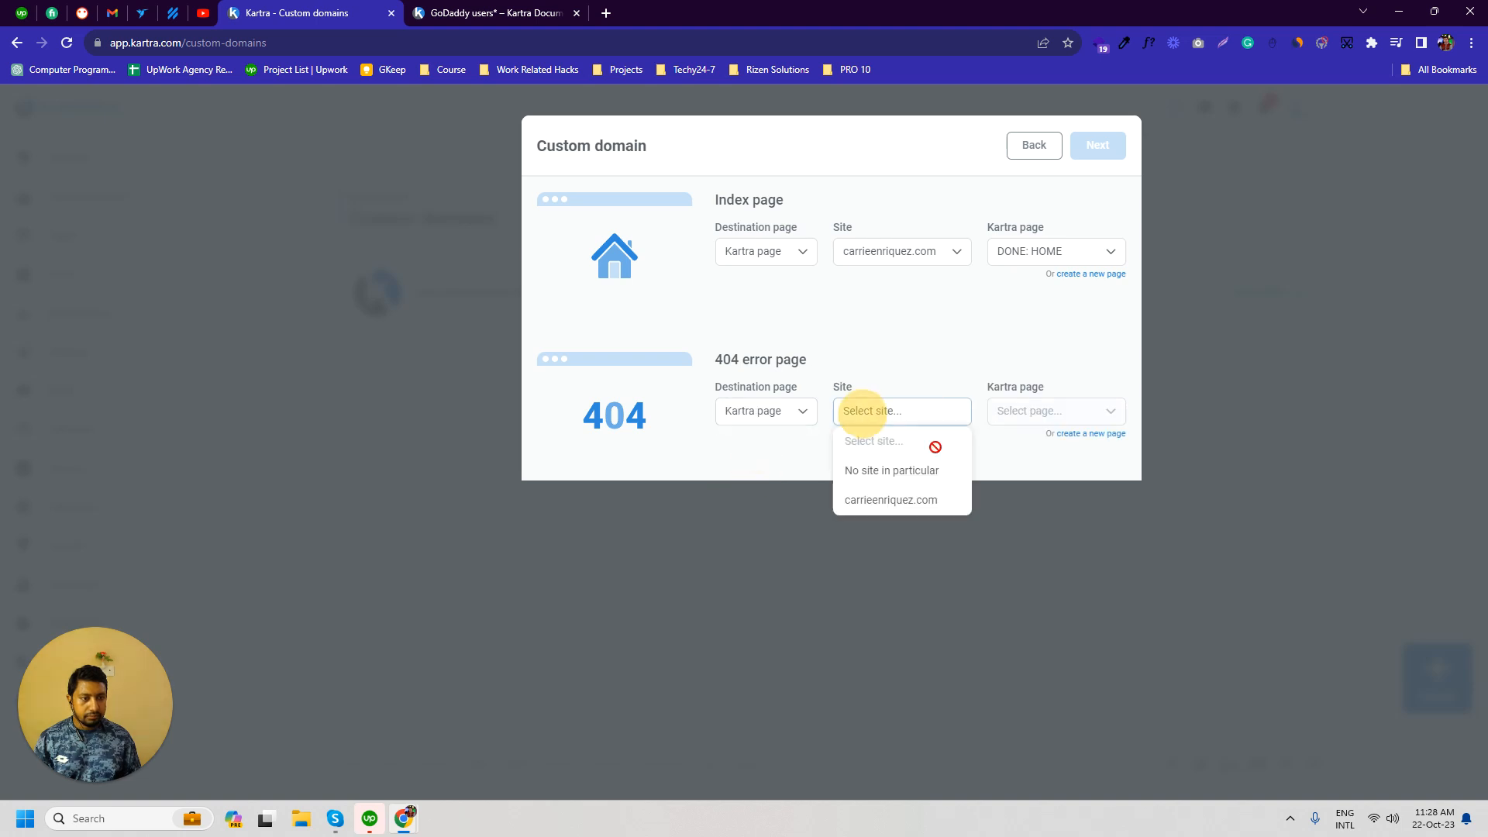
left_click(898, 498)
left_click(1032, 412)
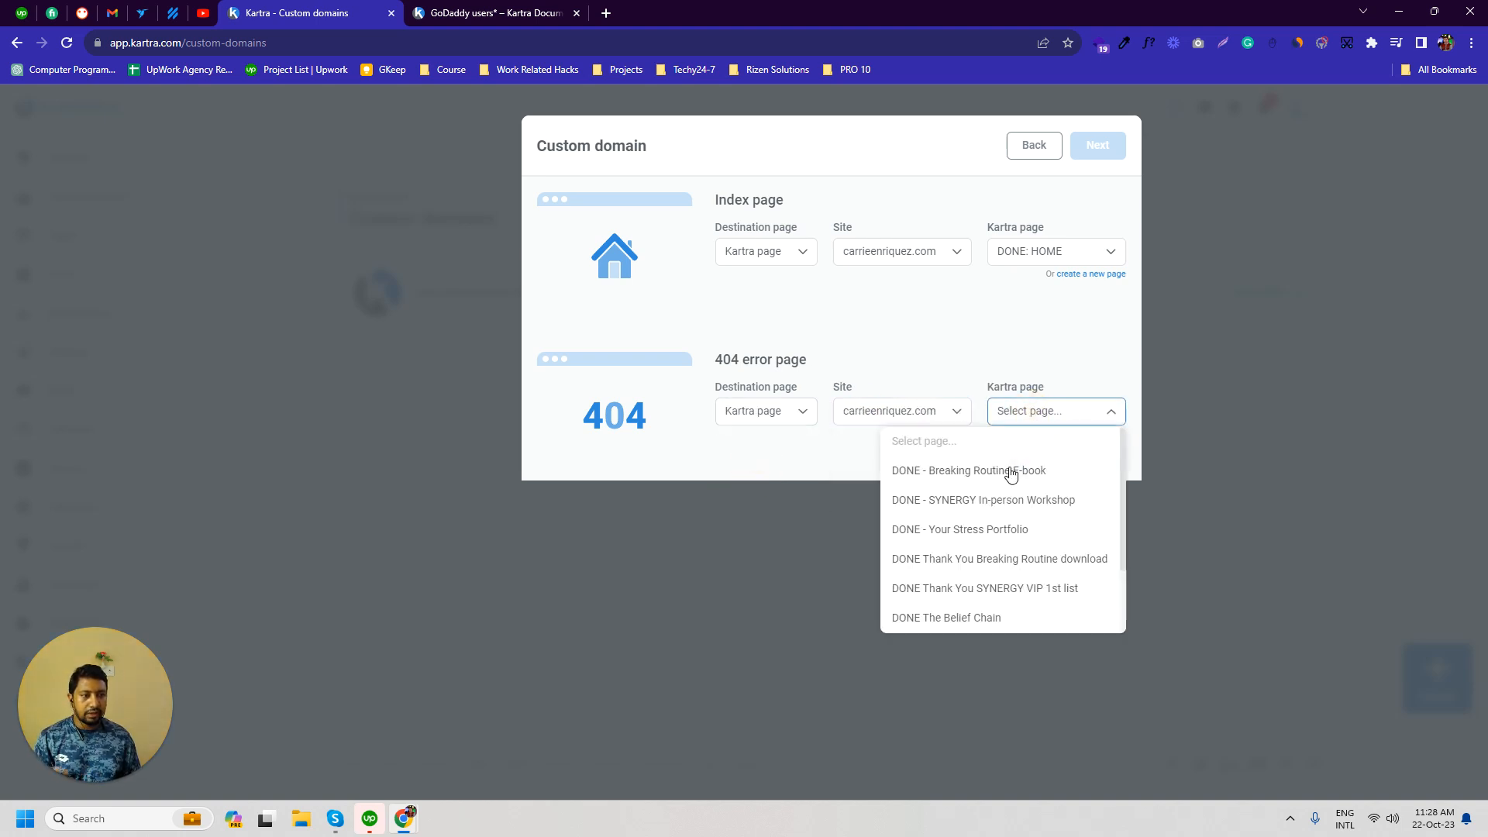
scroll(1012, 475, "down", 2)
left_click(938, 581)
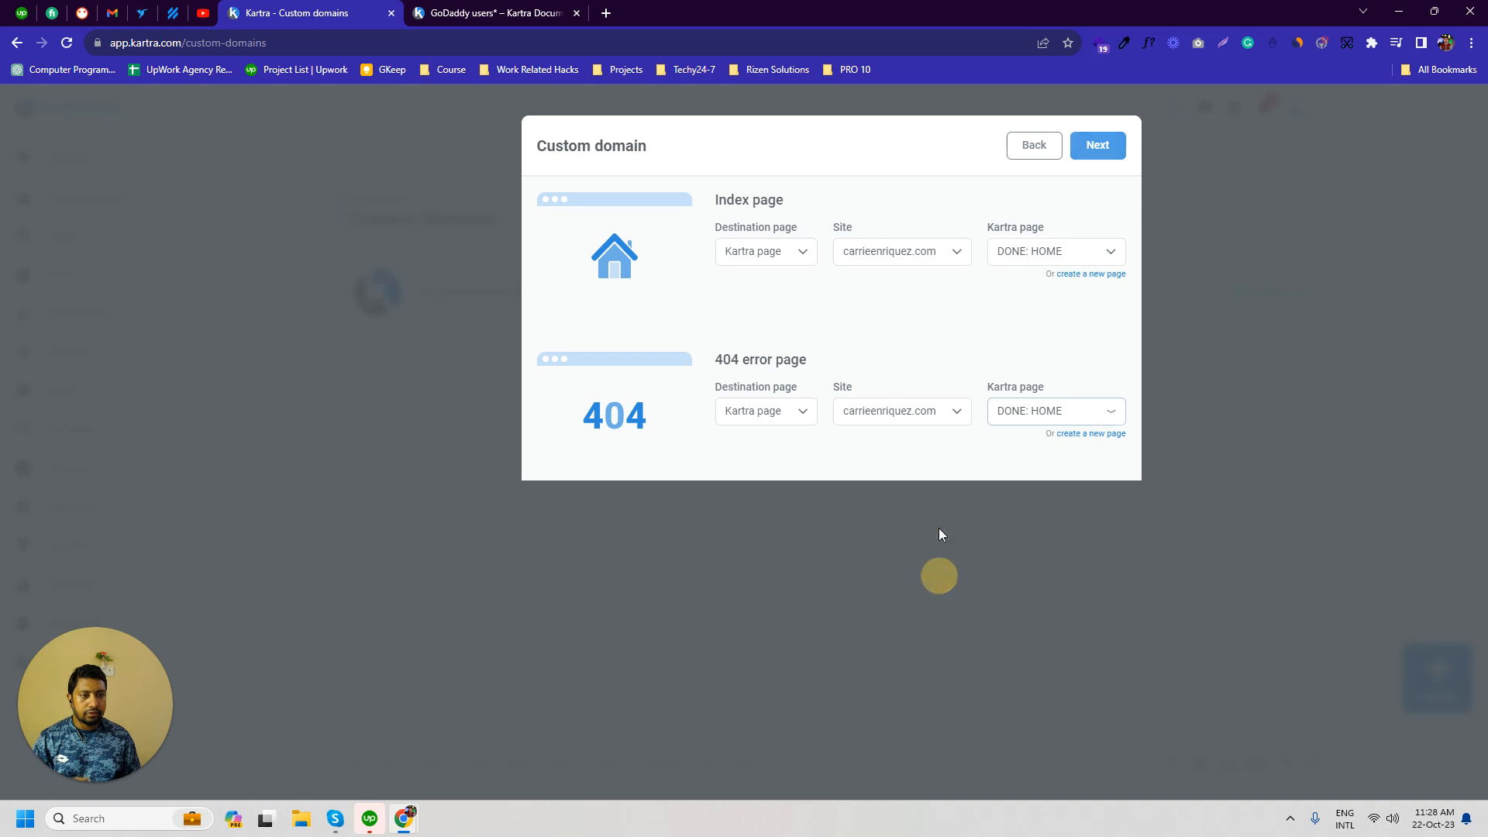
left_click(890, 417)
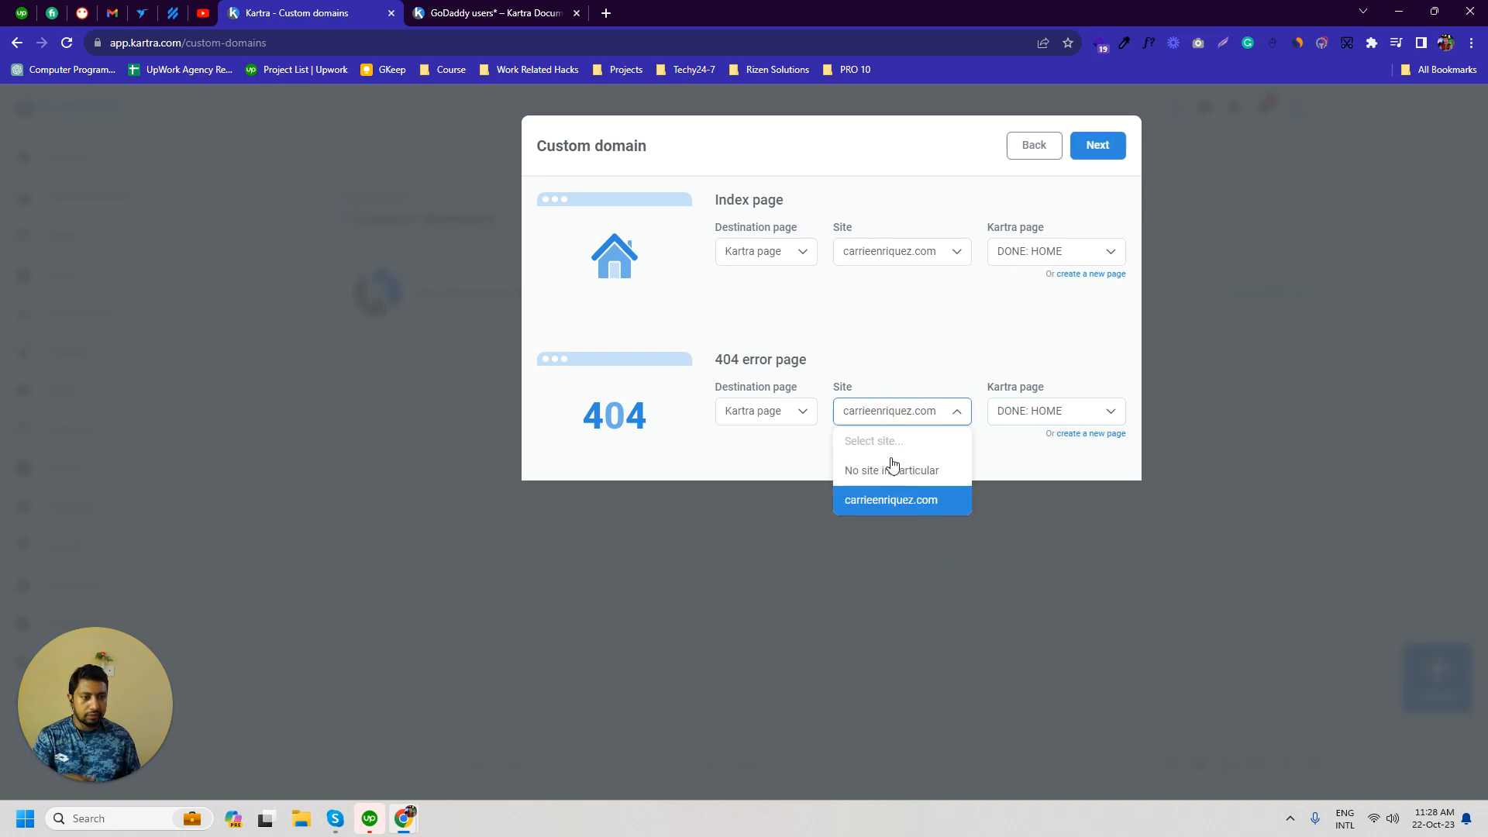
left_click(915, 334)
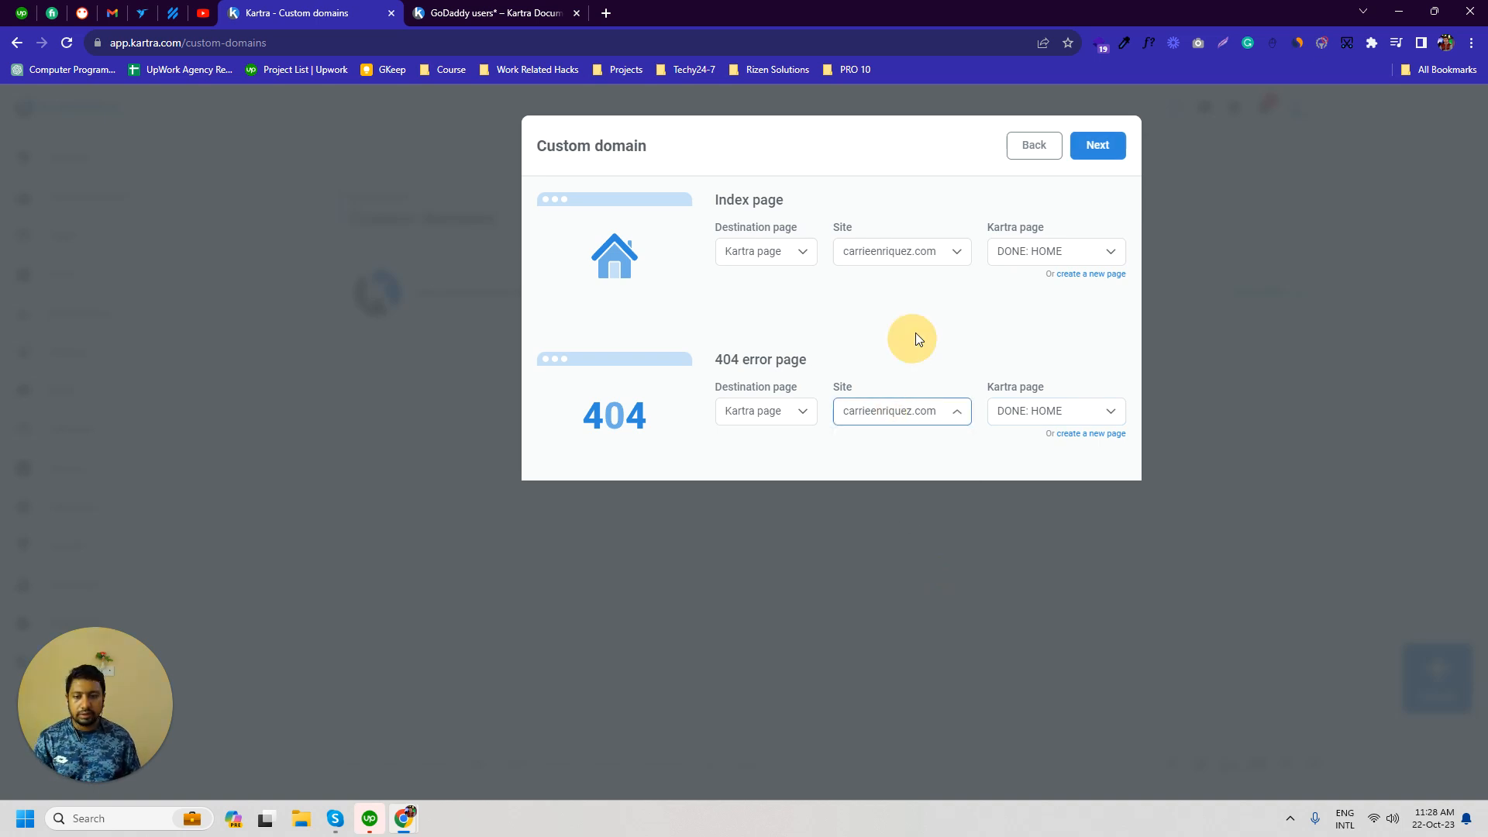
Step: Submit the custom domain setup, close the dialog, and reload the custom domains page to check the new domain's status
left_click(1095, 150)
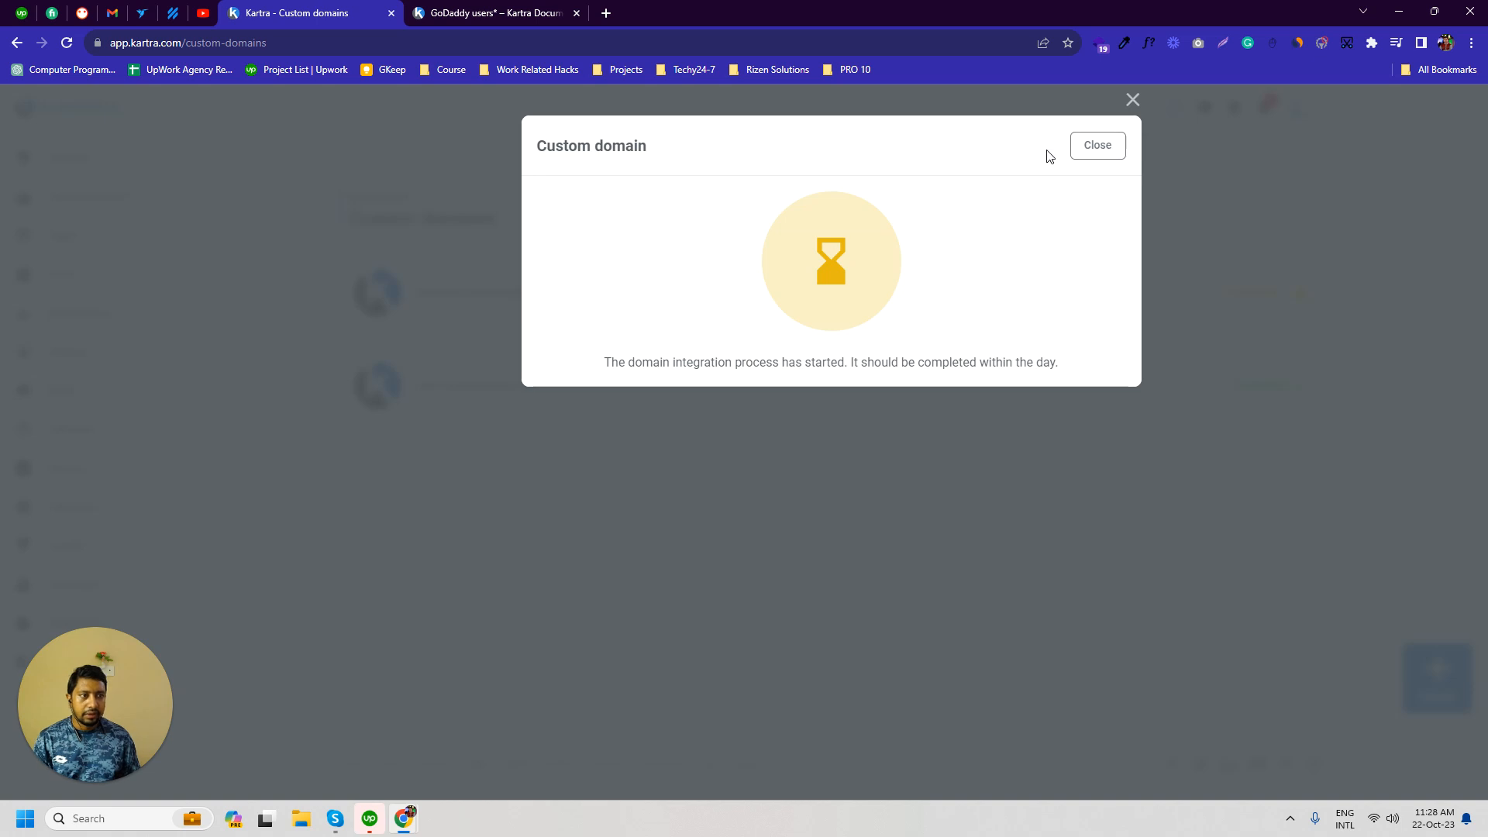
left_click(1101, 149)
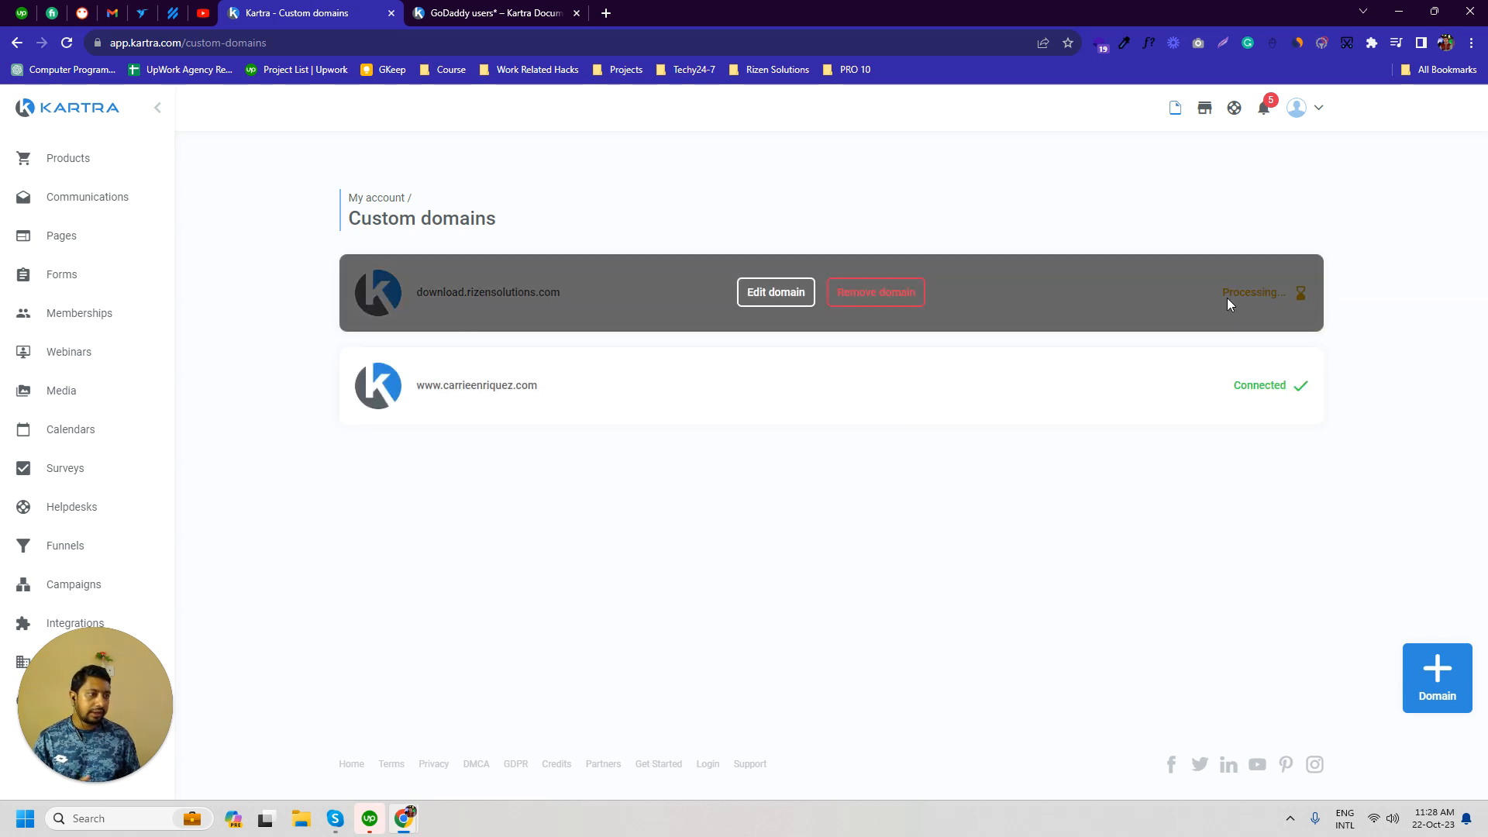
right_click(912, 167)
left_click(965, 221)
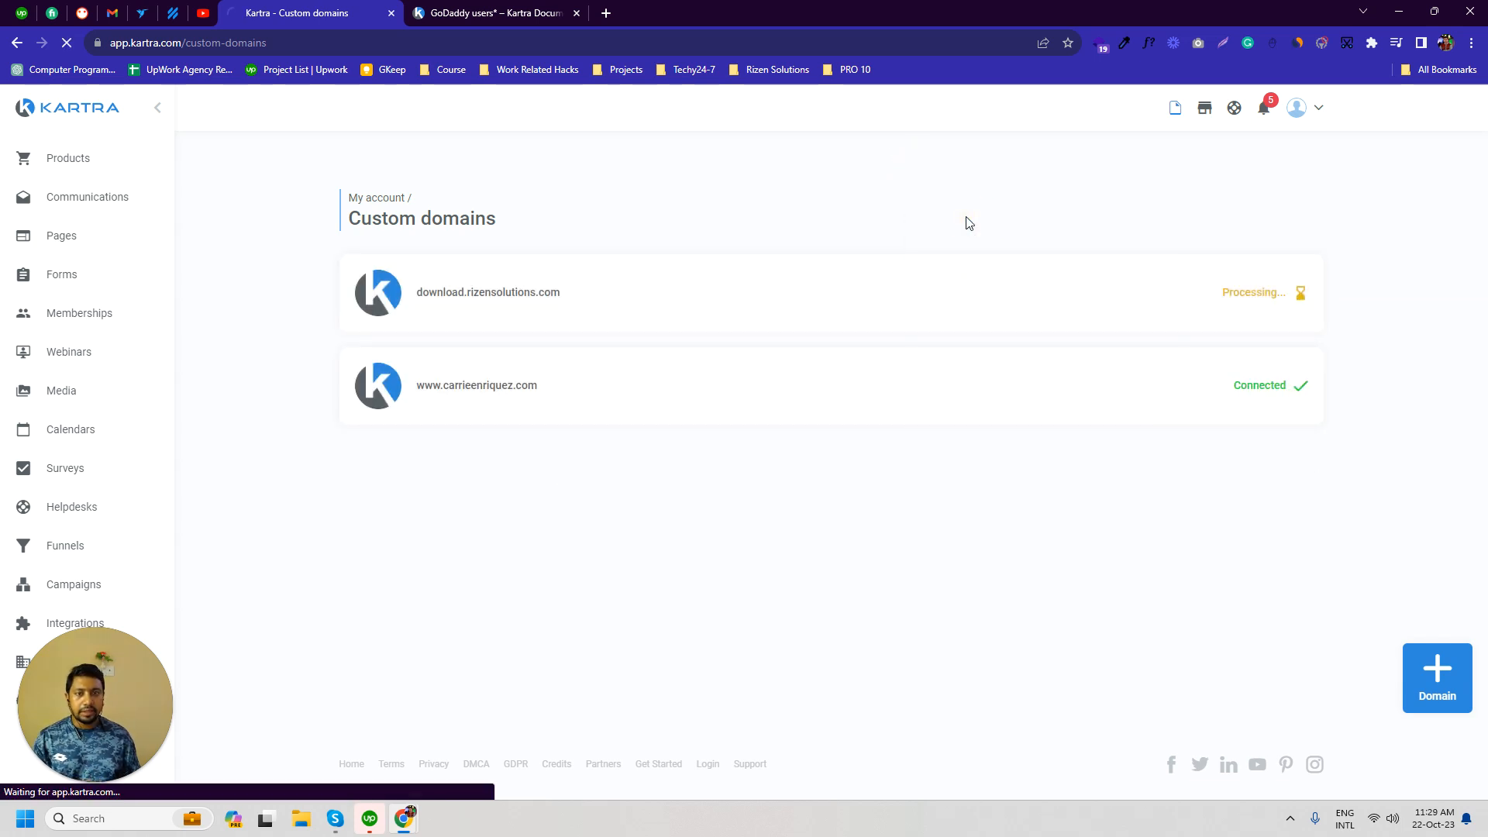